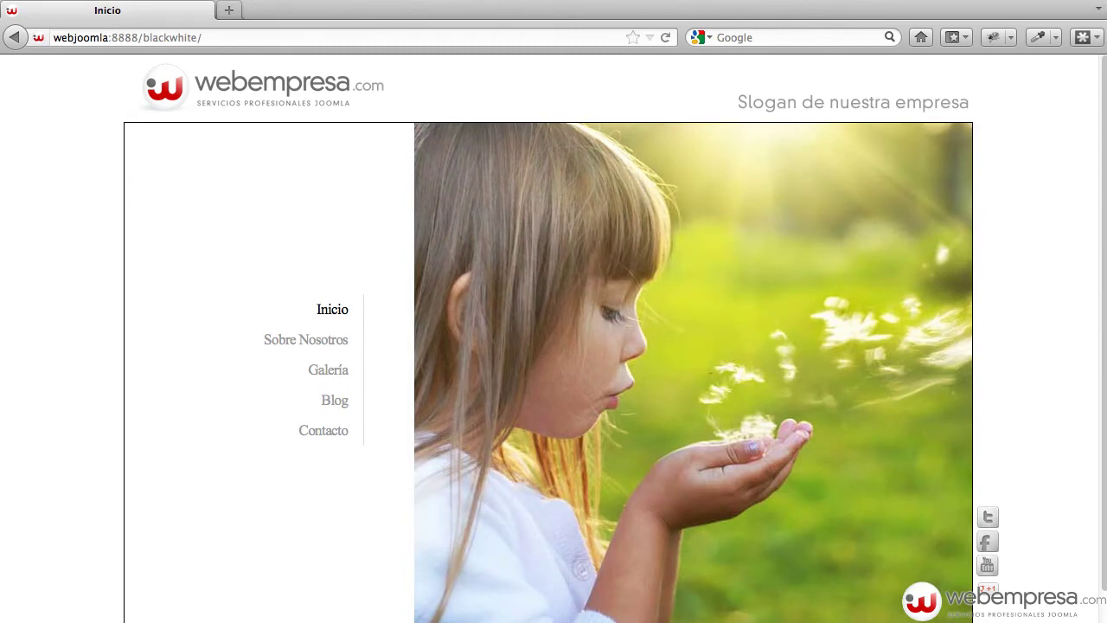
# Go to the site's /administrator login page
pyautogui.click(234, 37)
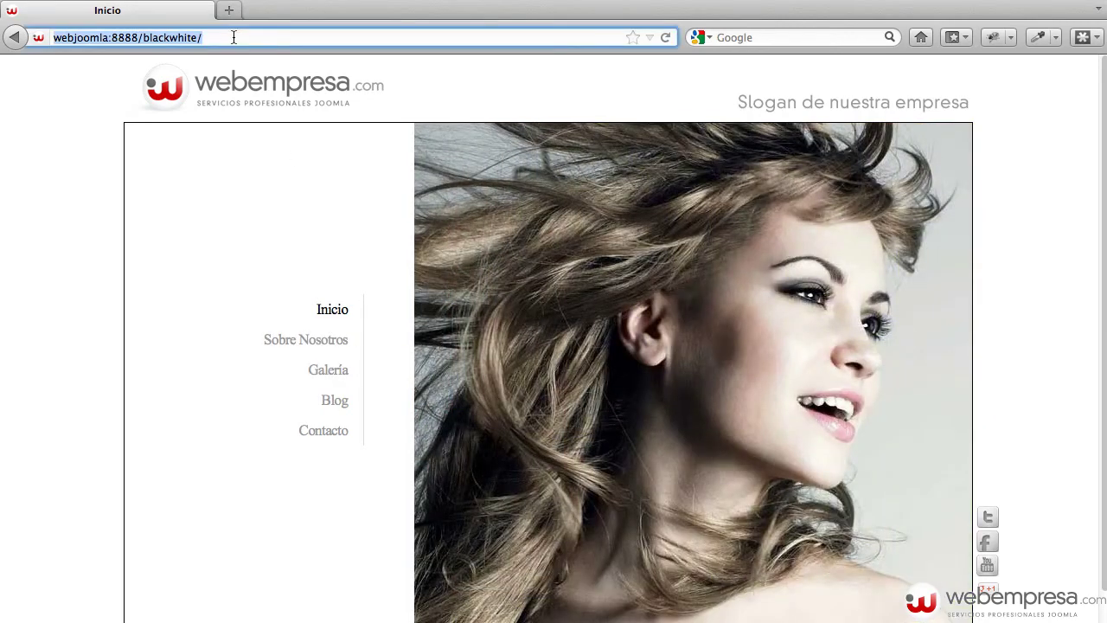
pyautogui.press('Right')
pyautogui.write('adm')
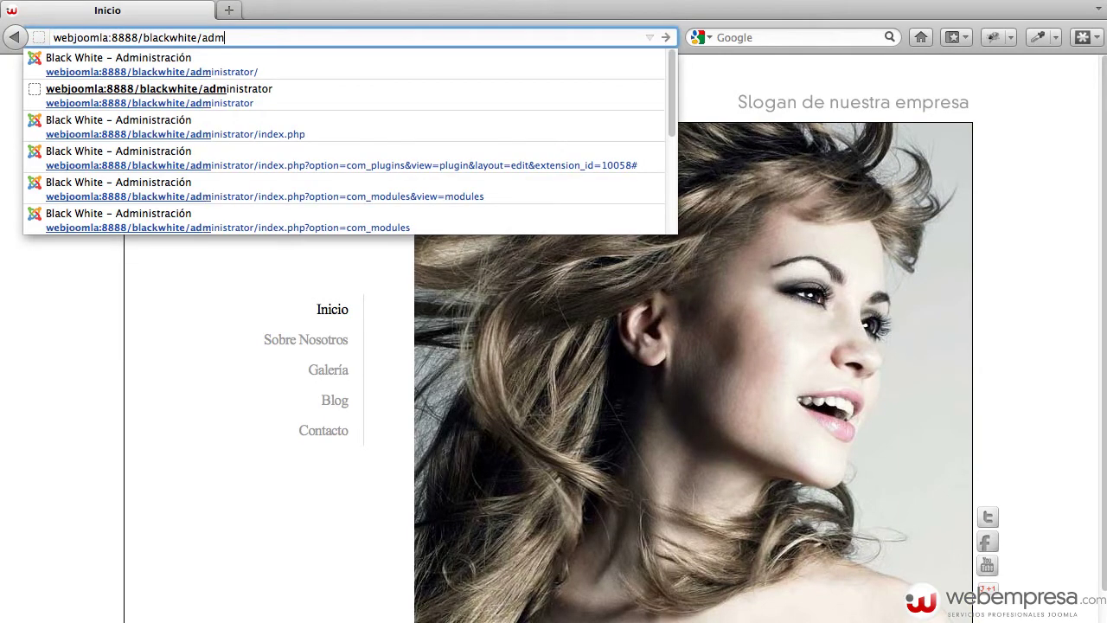
pyautogui.press('Down')
pyautogui.press('Return')
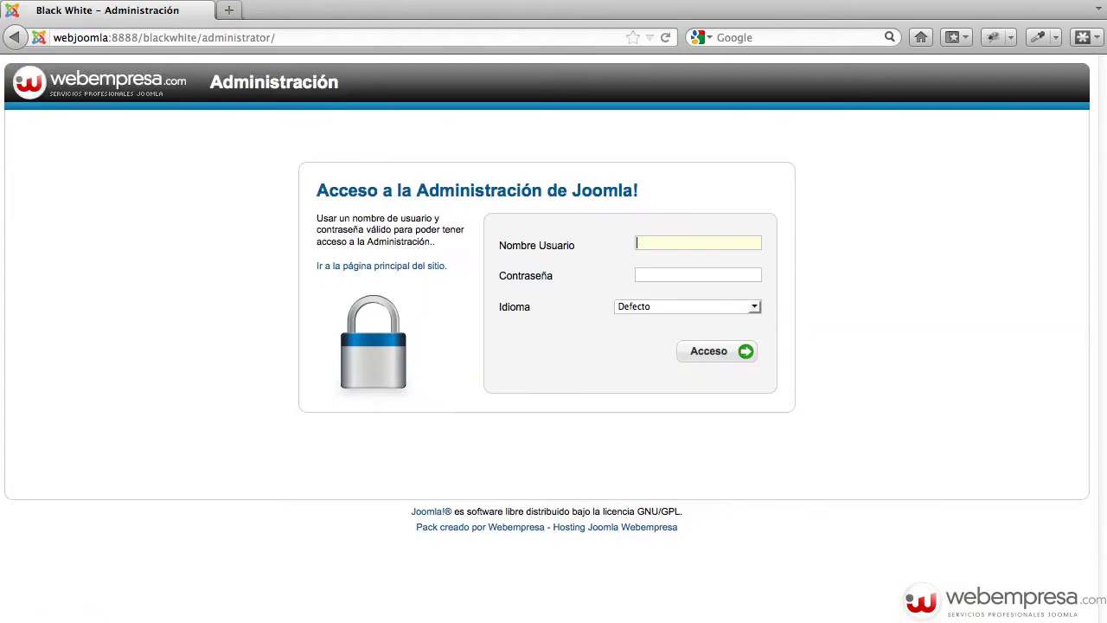
# Log in with the administrator username and password to reach the control panel
pyautogui.write('admin')
pyautogui.press('Tab')
pyautogui.write('••••••••')
pyautogui.press('Return')
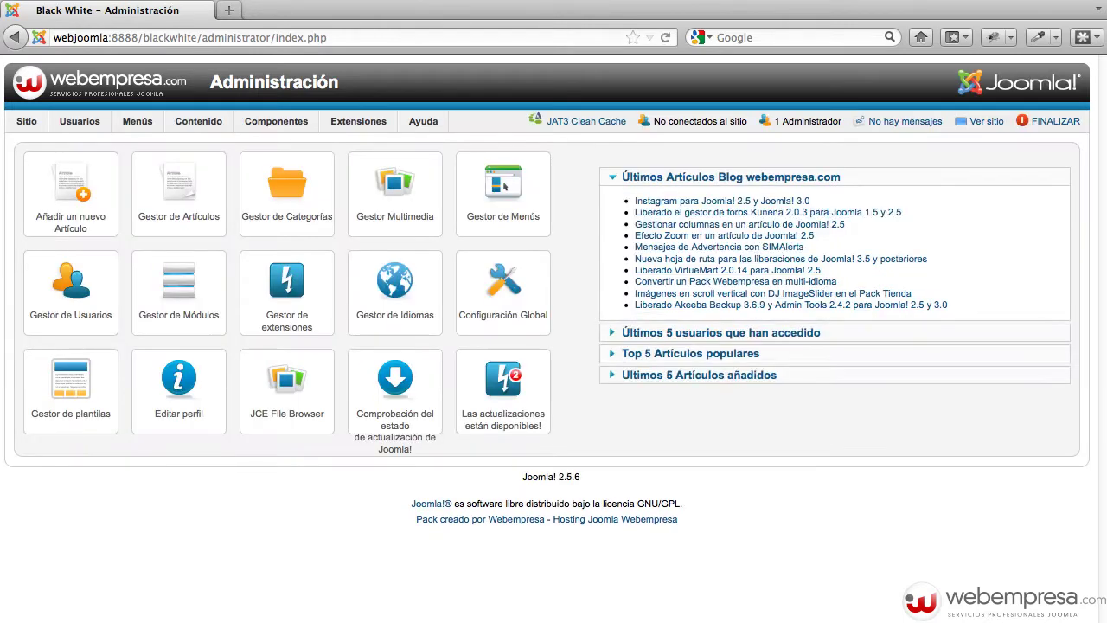
pyautogui.moveTo(352, 126)
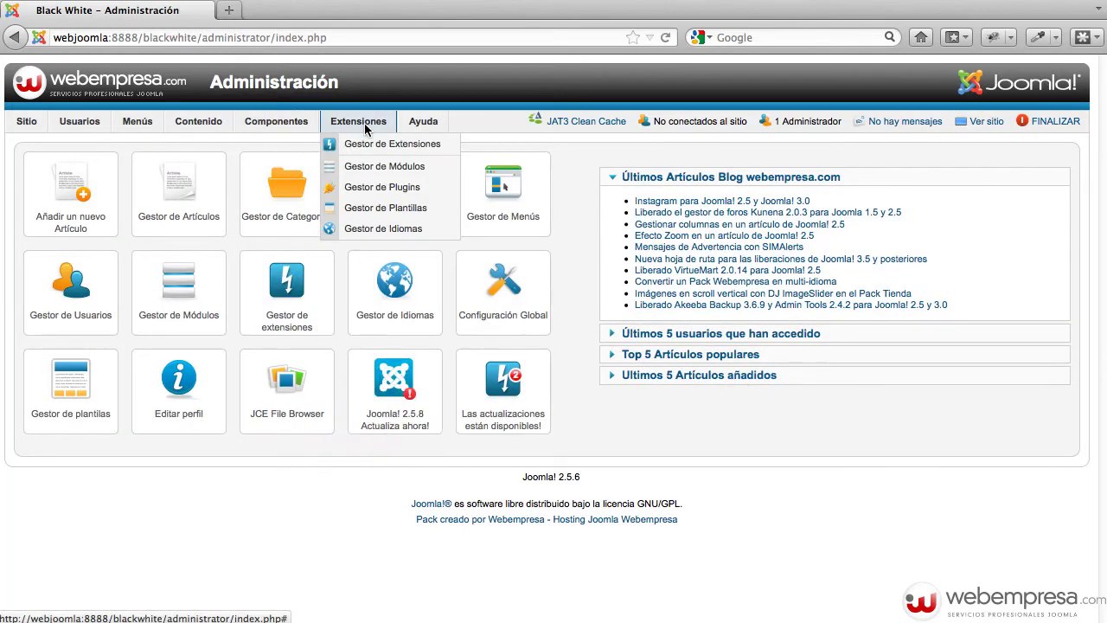
# Open the Template Manager styles list and select the bw_2 - Defecto style
pyautogui.click(402, 208)
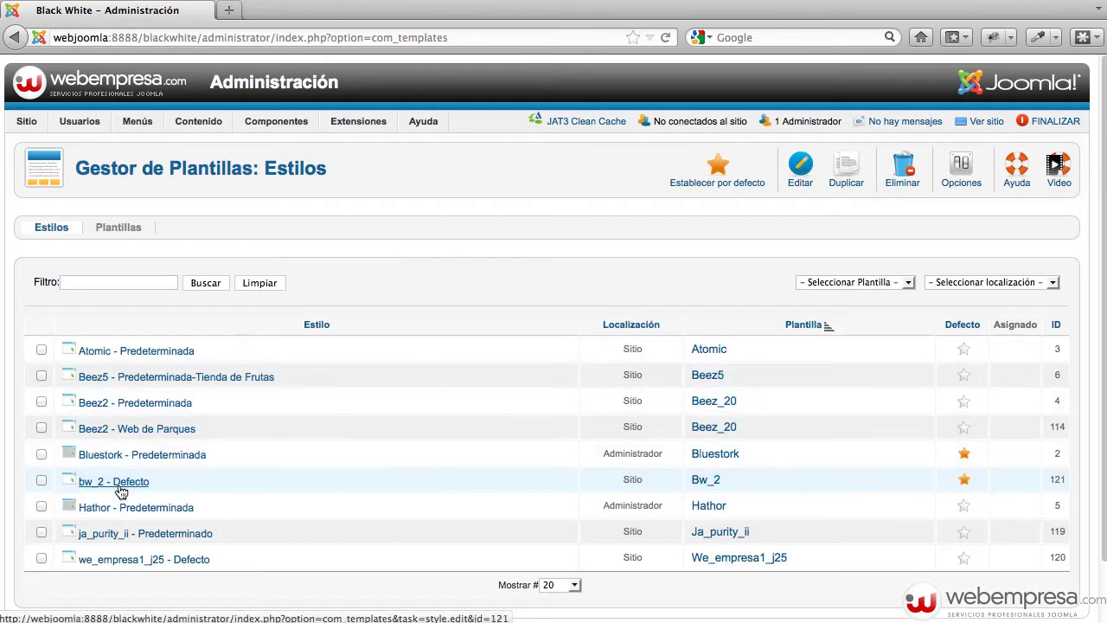
pyautogui.click(119, 485)
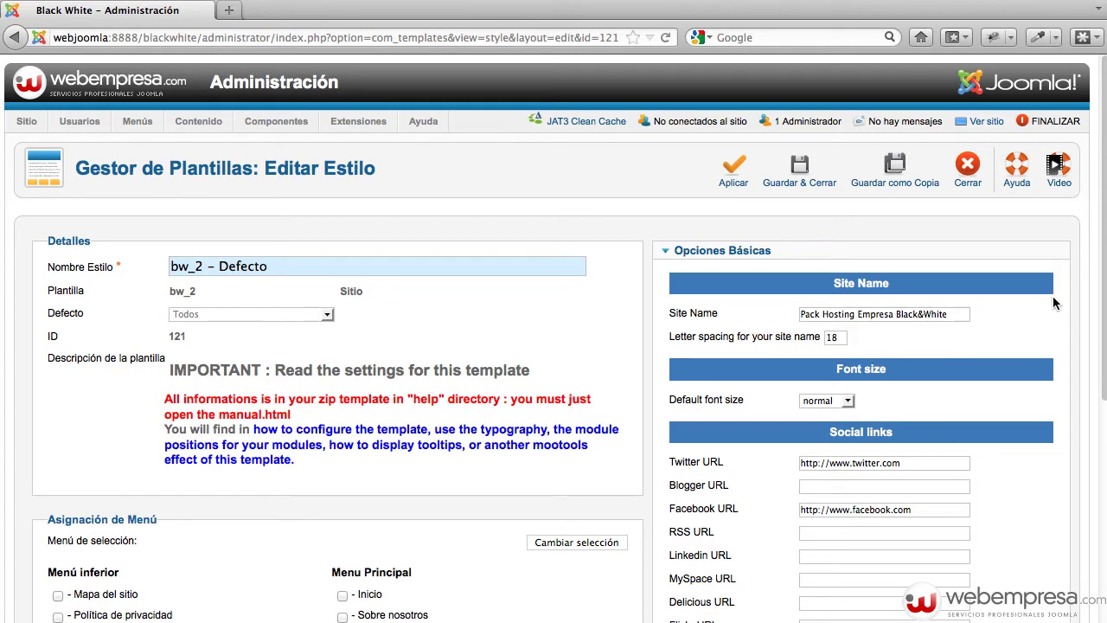
# View the live site in a new tab, then return to the bw_2 - Defecto style editor
pyautogui.scroll(-1, 1053, 303)
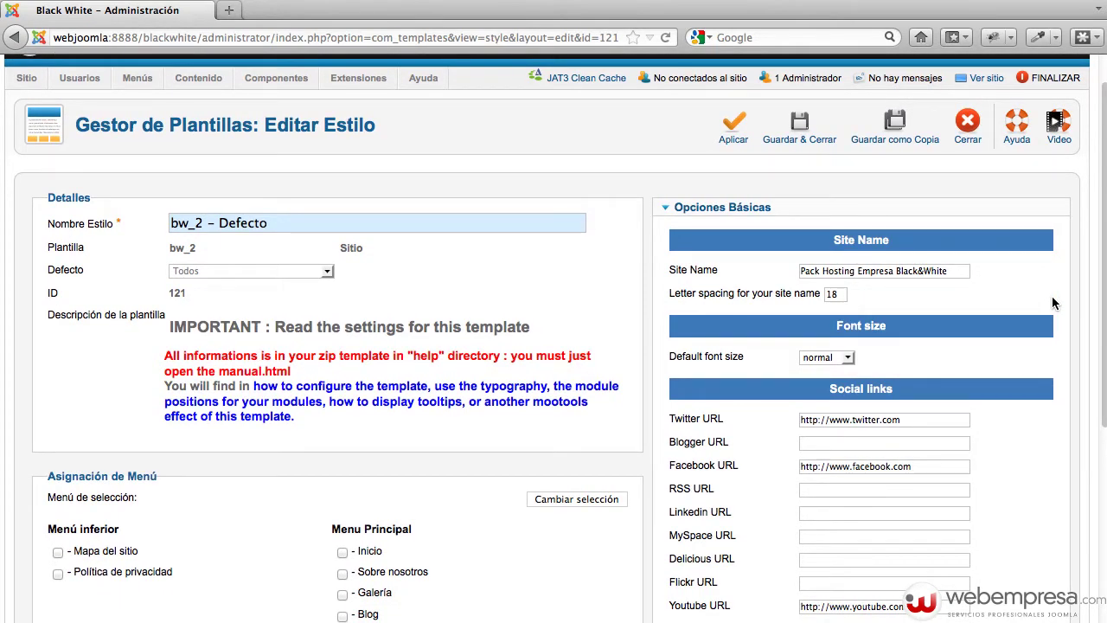
pyautogui.scroll(-4, 1053, 302)
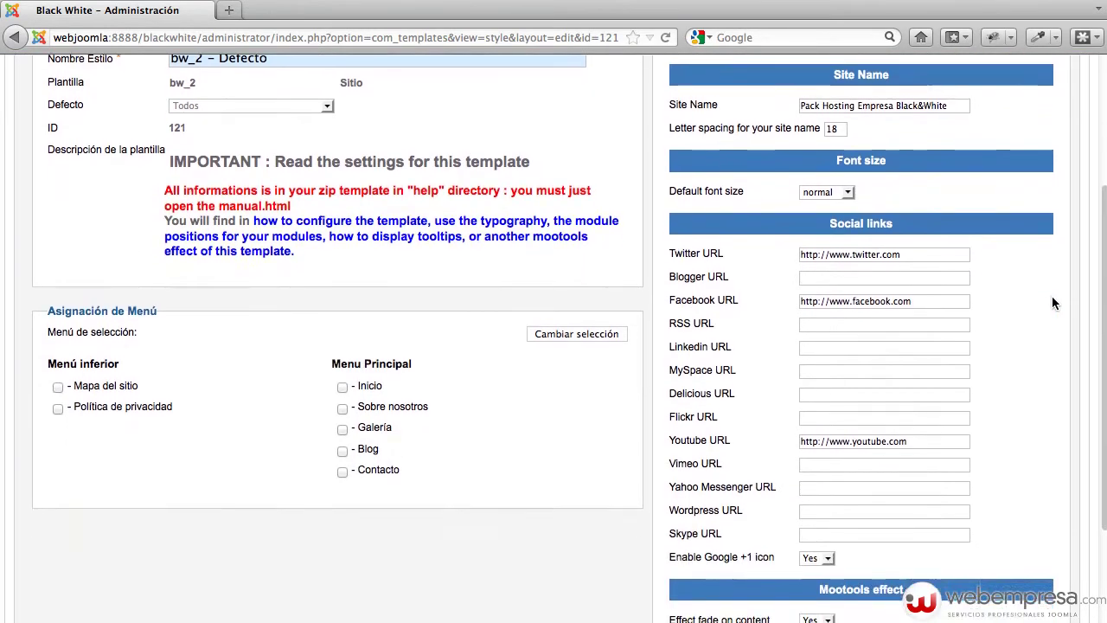
pyautogui.scroll(5, 932, 171)
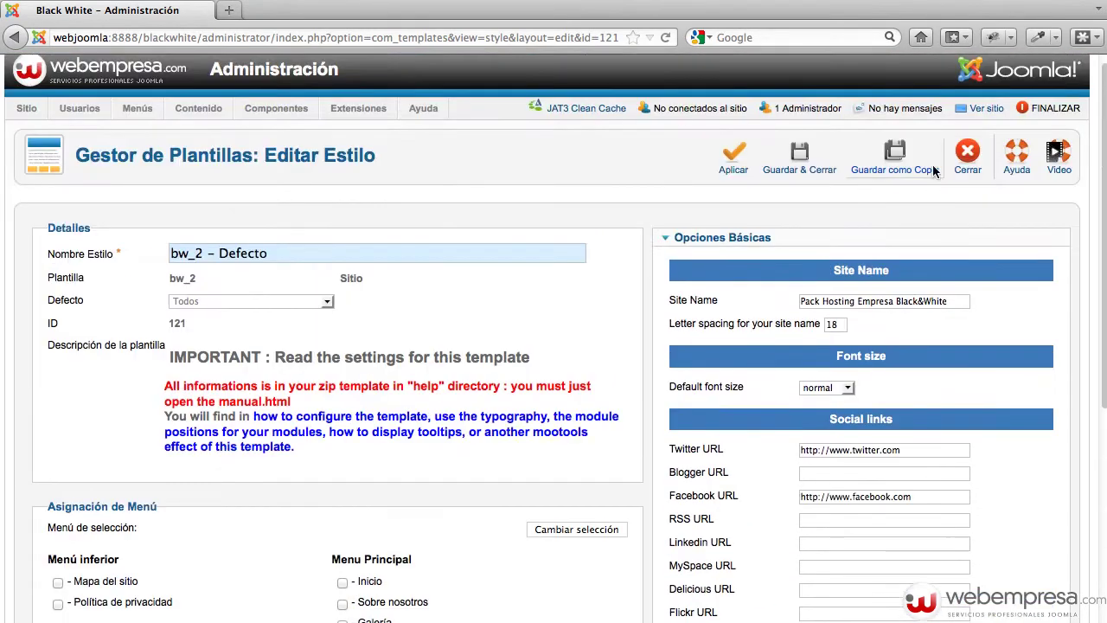
pyautogui.click(986, 108)
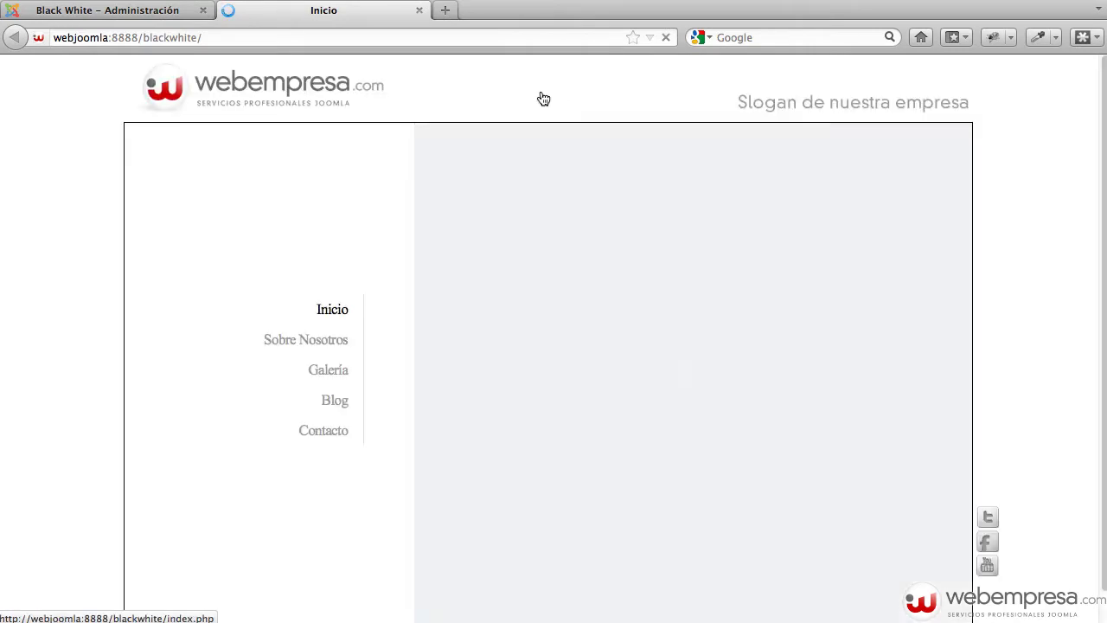
pyautogui.scroll(-1, 1047, 230)
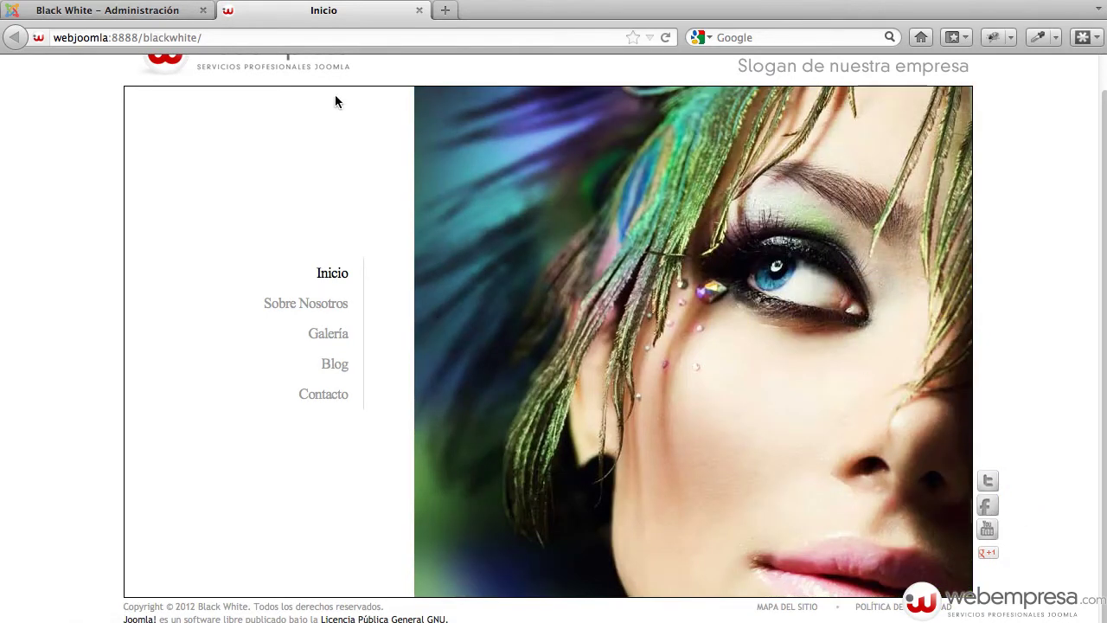
pyautogui.click(105, 12)
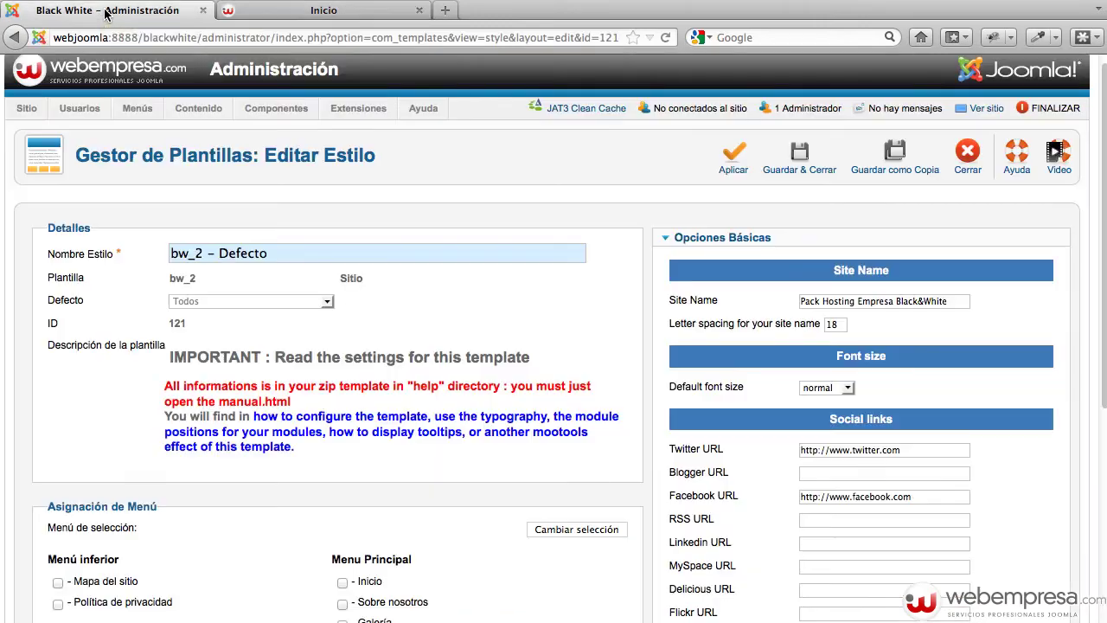
# Review the Twitter and Facebook URLs, keep the Google +1 icon enabled, and apply the style
pyautogui.scroll(-3, 763, 254)
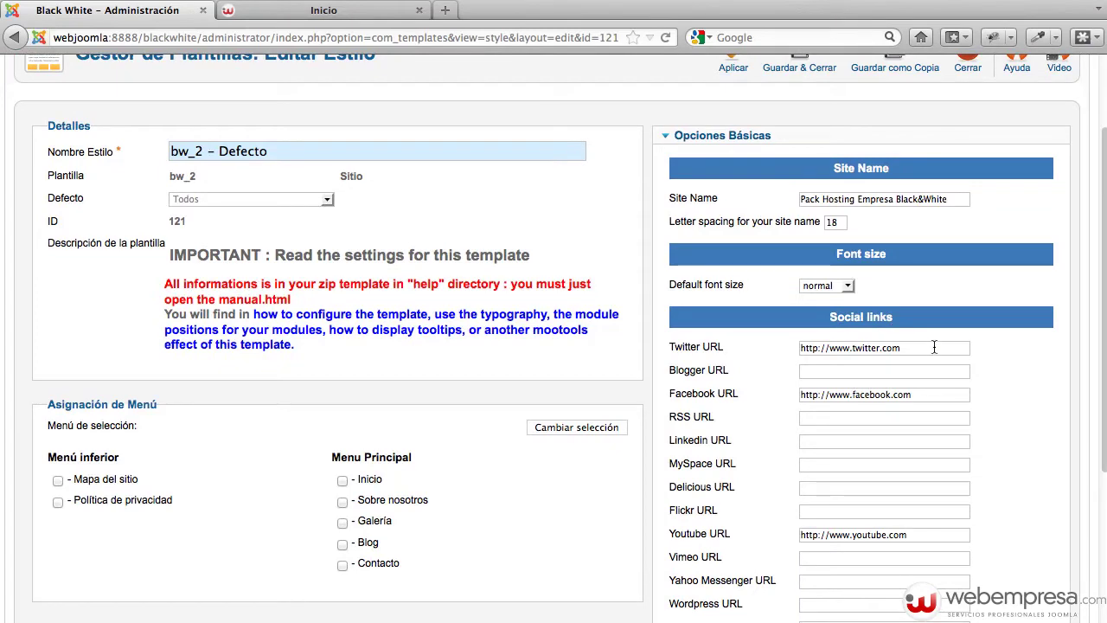
pyautogui.tripleClick(930, 347)
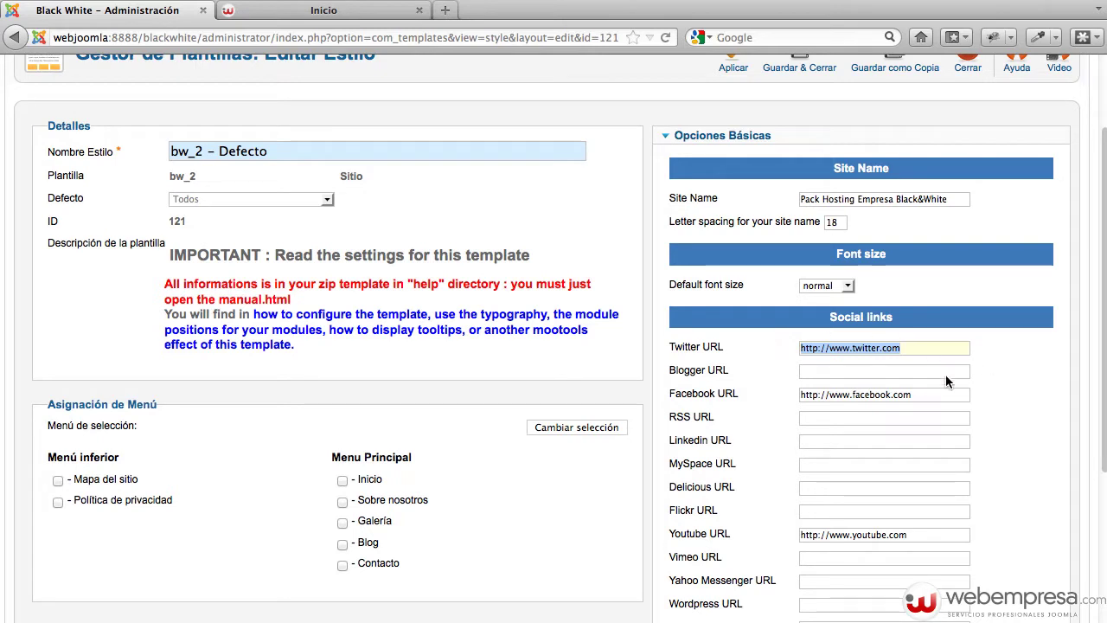
pyautogui.moveTo(918, 393); pyautogui.dragTo(778, 388)
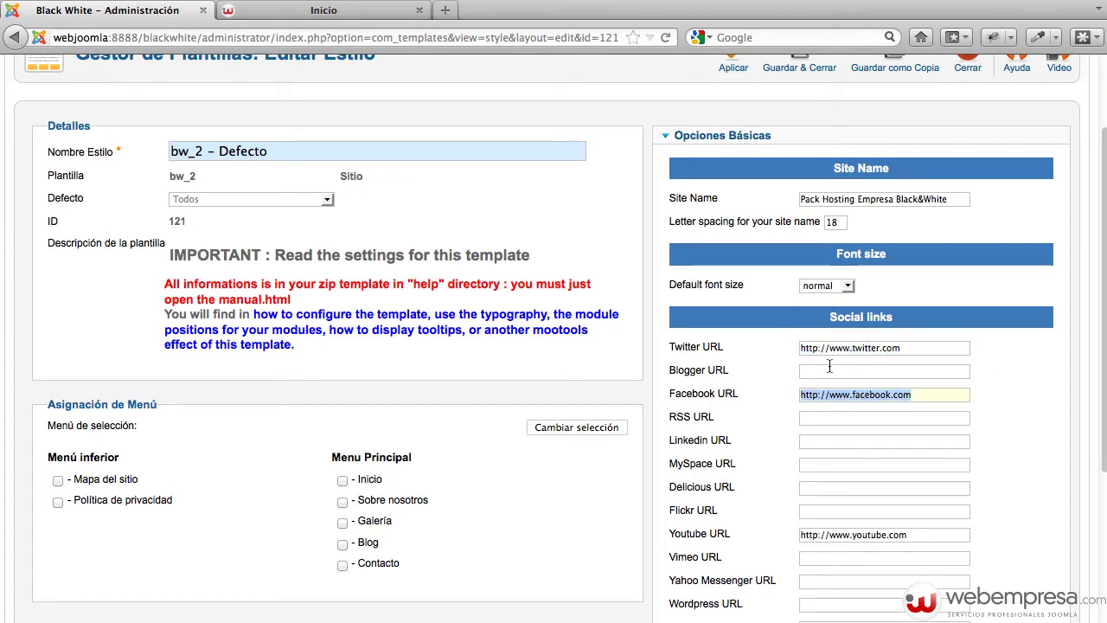
pyautogui.click(924, 393)
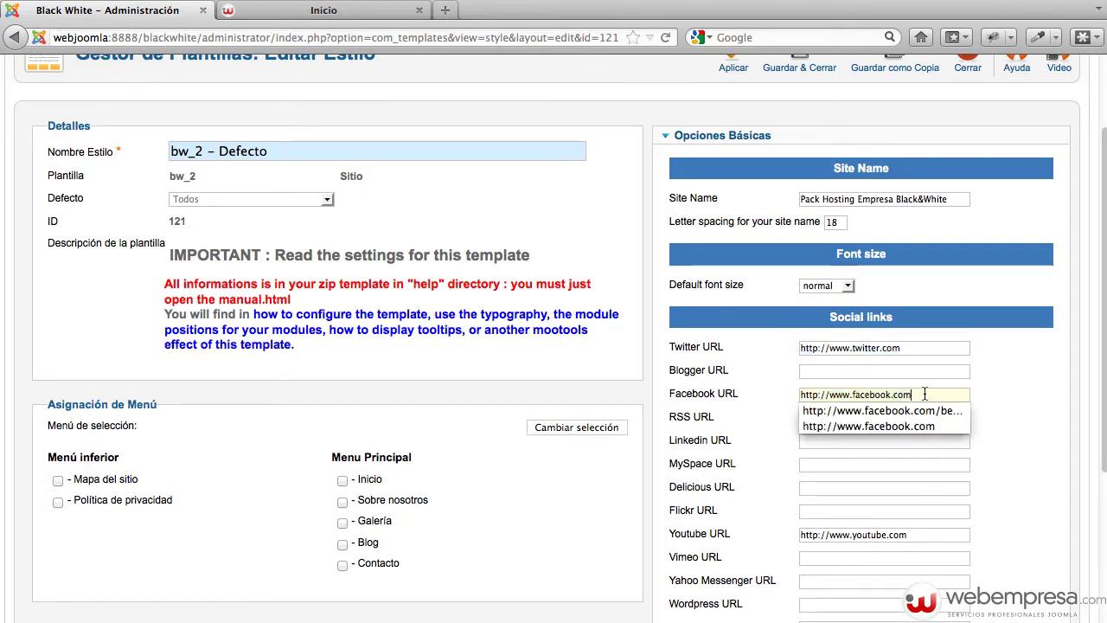
pyautogui.click(1010, 381)
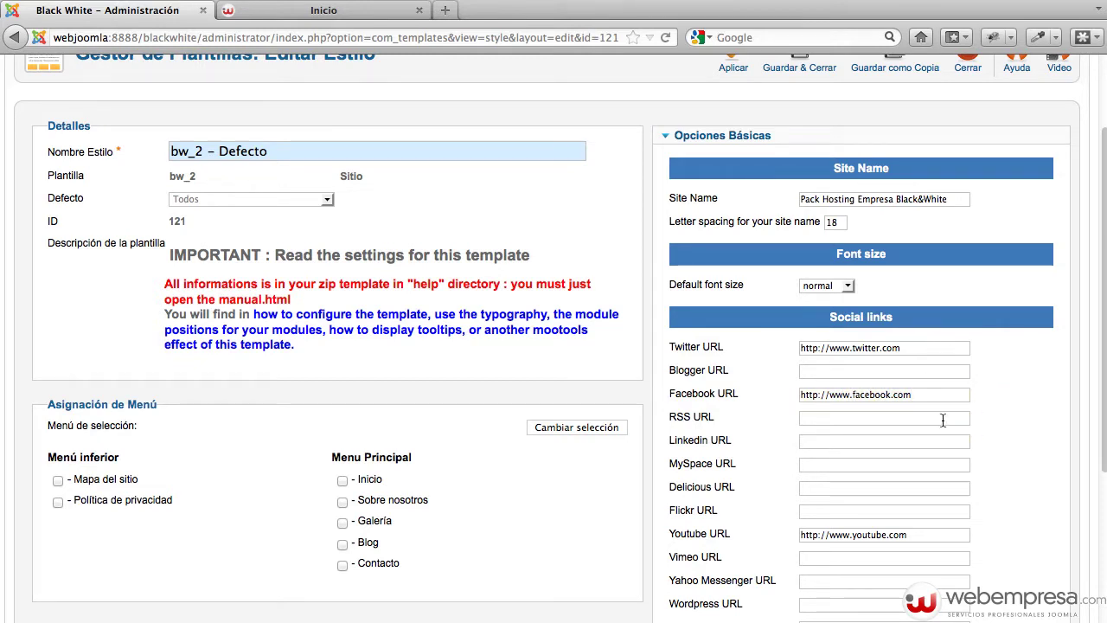
pyautogui.scroll(-2, 966, 432)
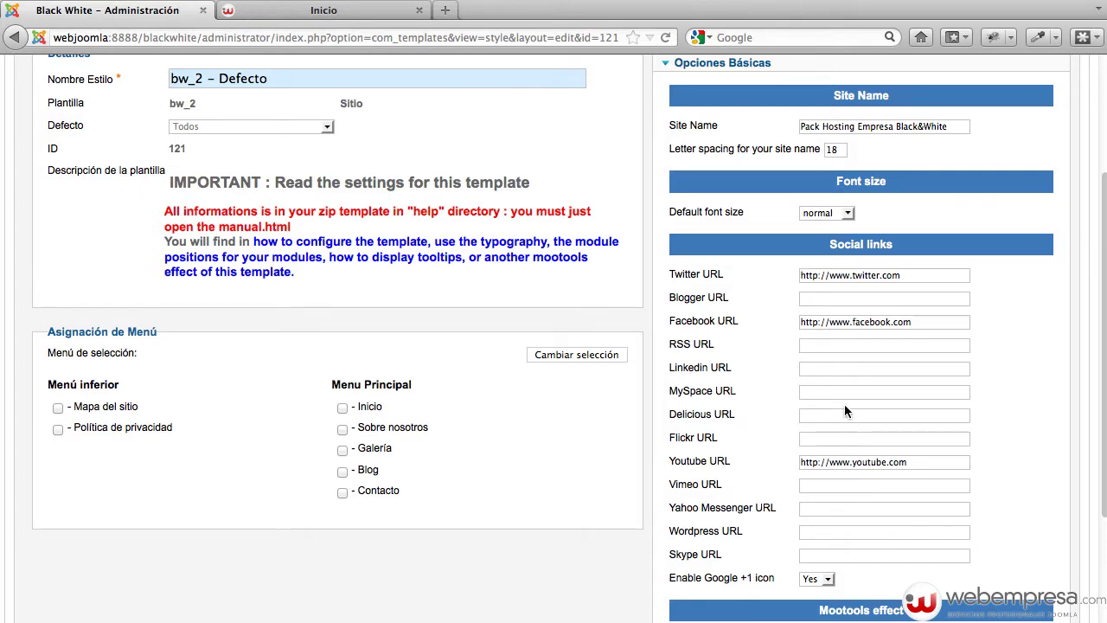
pyautogui.scroll(-3, 854, 417)
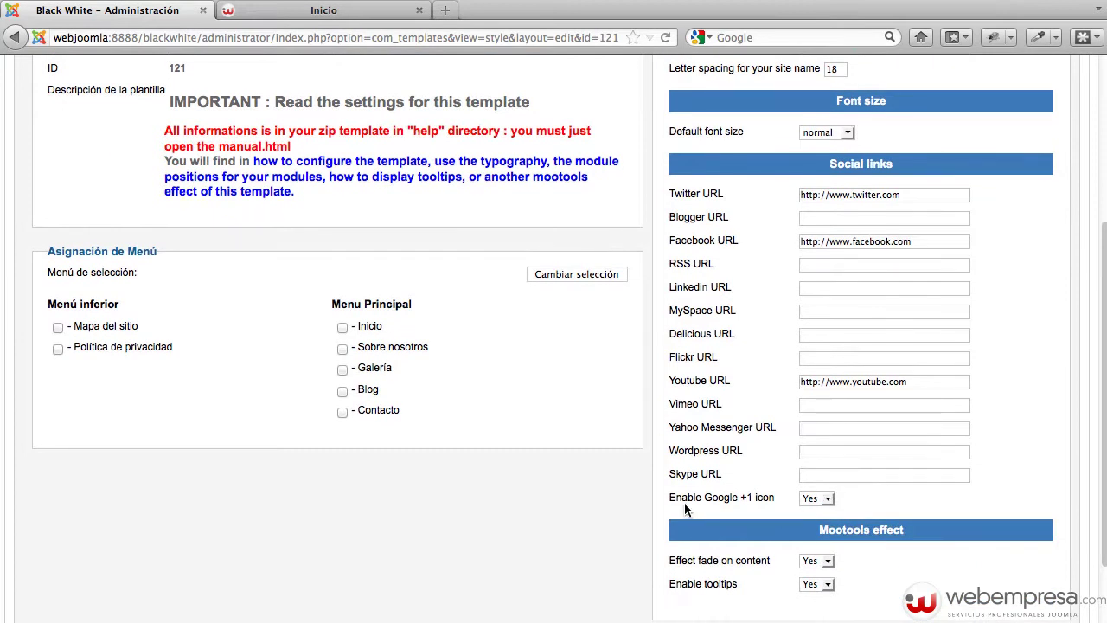
pyautogui.click(819, 499)
pyautogui.click(810, 521)
pyautogui.scroll(5, 1046, 448)
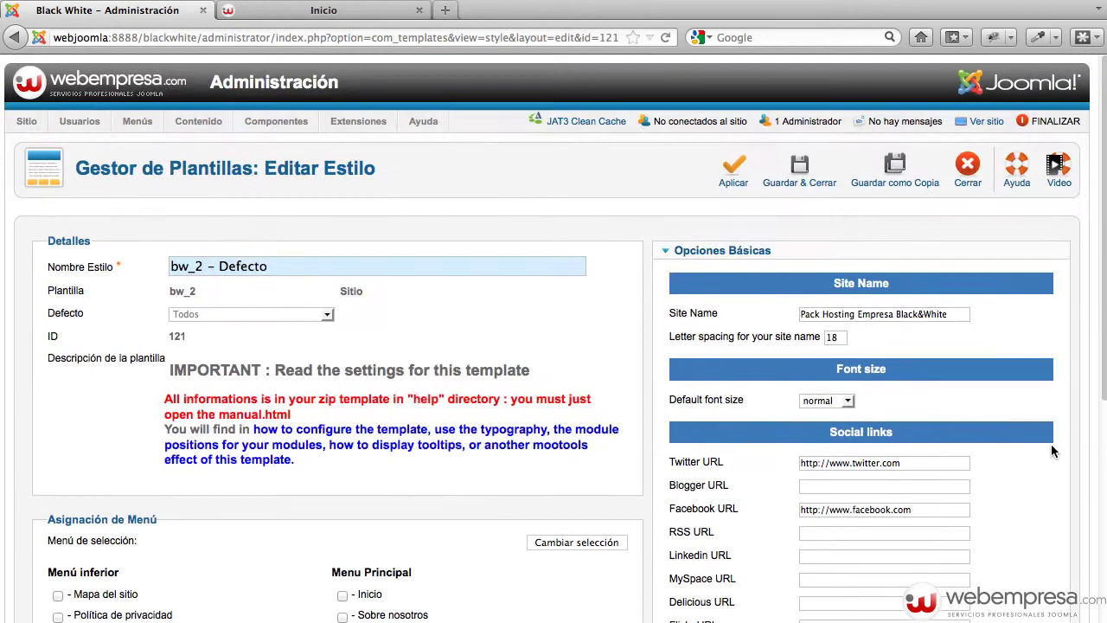
pyautogui.click(734, 171)
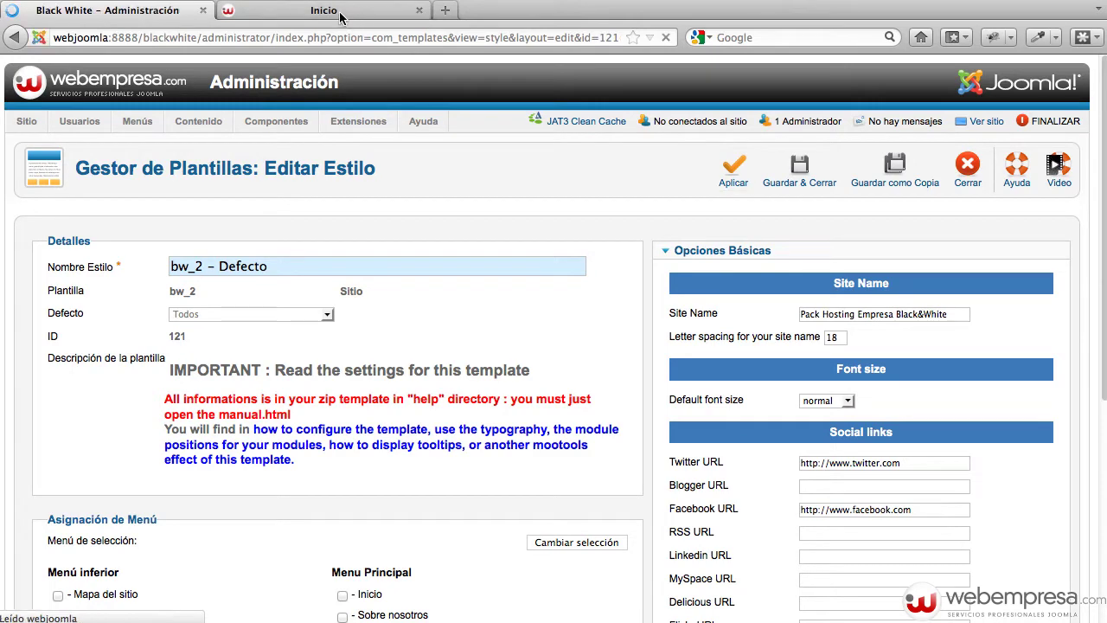
# Reload the live site to check the result, then return to the admin tab
pyautogui.click(340, 11)
pyautogui.click(353, 37)
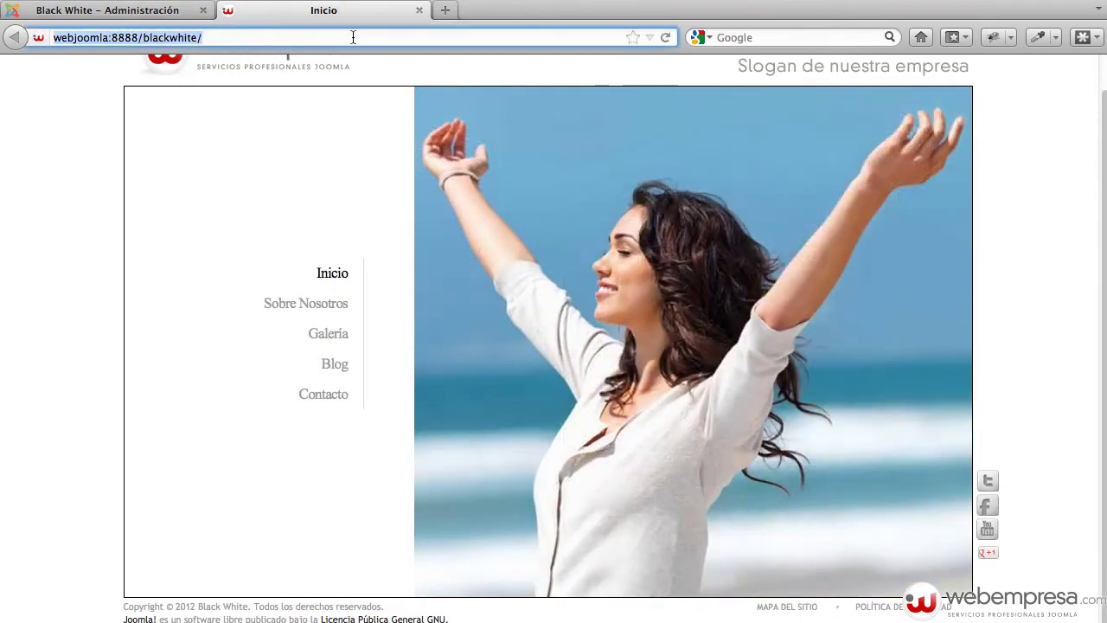
pyautogui.press('Return')
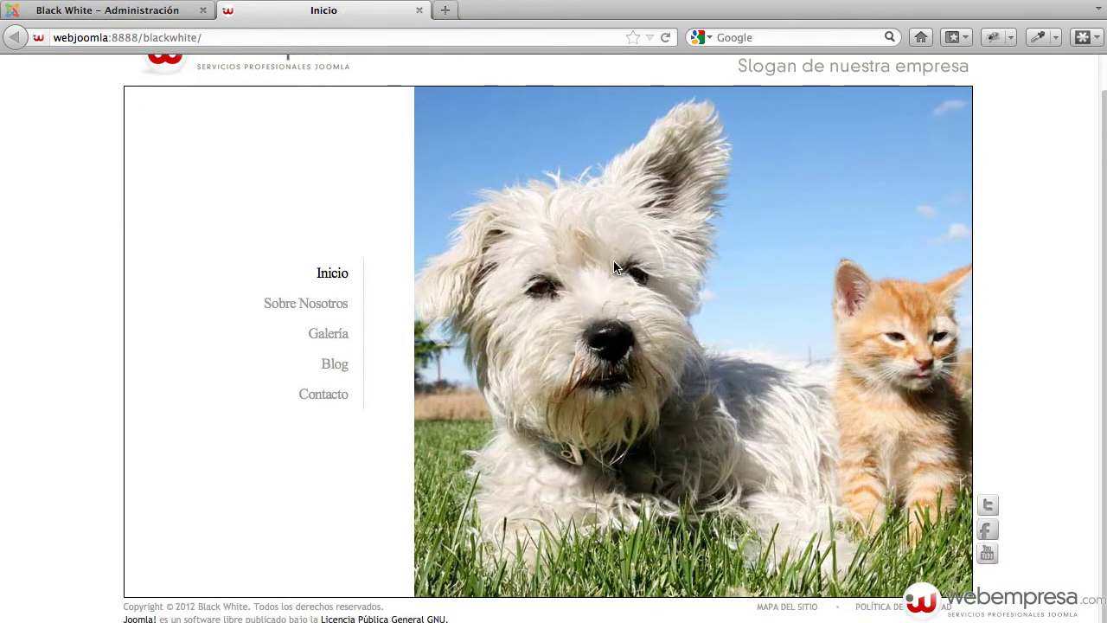
pyautogui.click(121, 11)
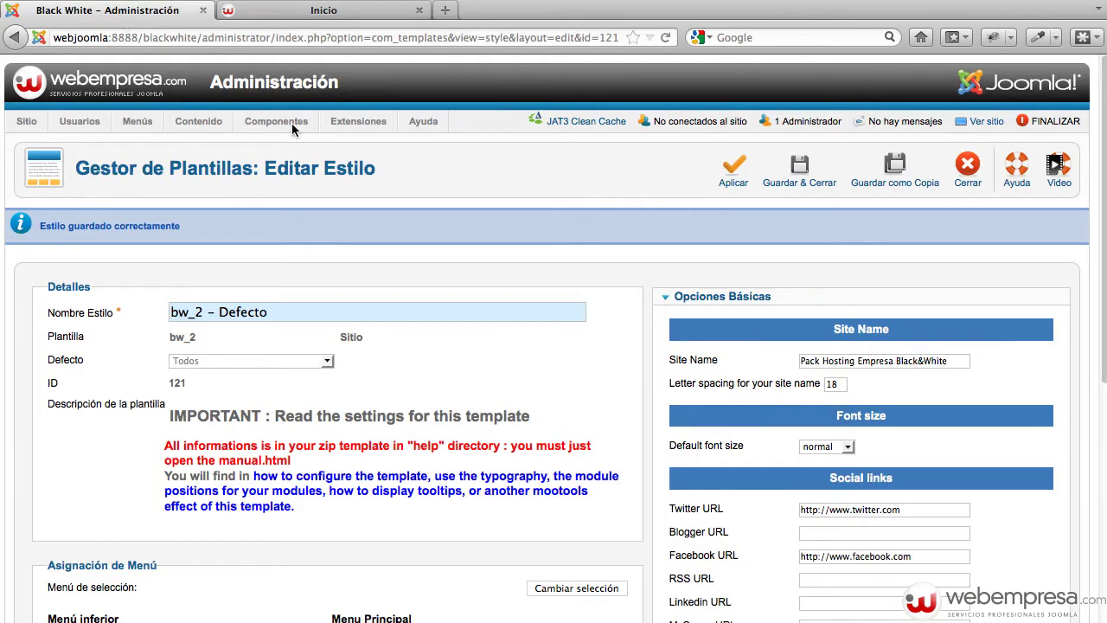
pyautogui.scroll(-4, 680, 484)
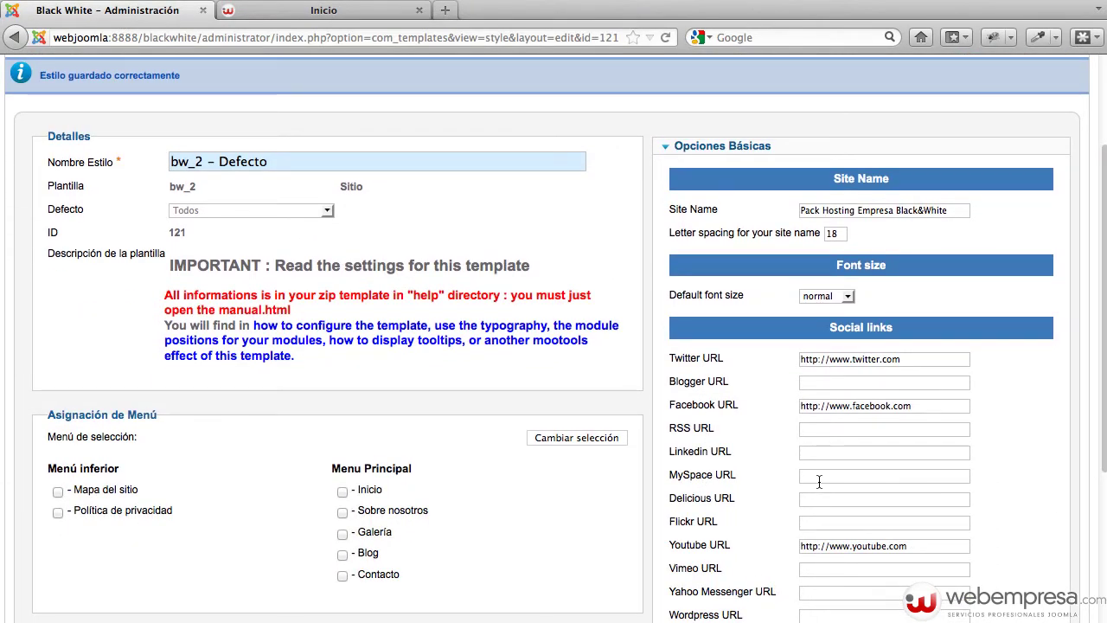
pyautogui.moveTo(920, 423); pyautogui.dragTo(656, 395)
pyautogui.press('super+c')
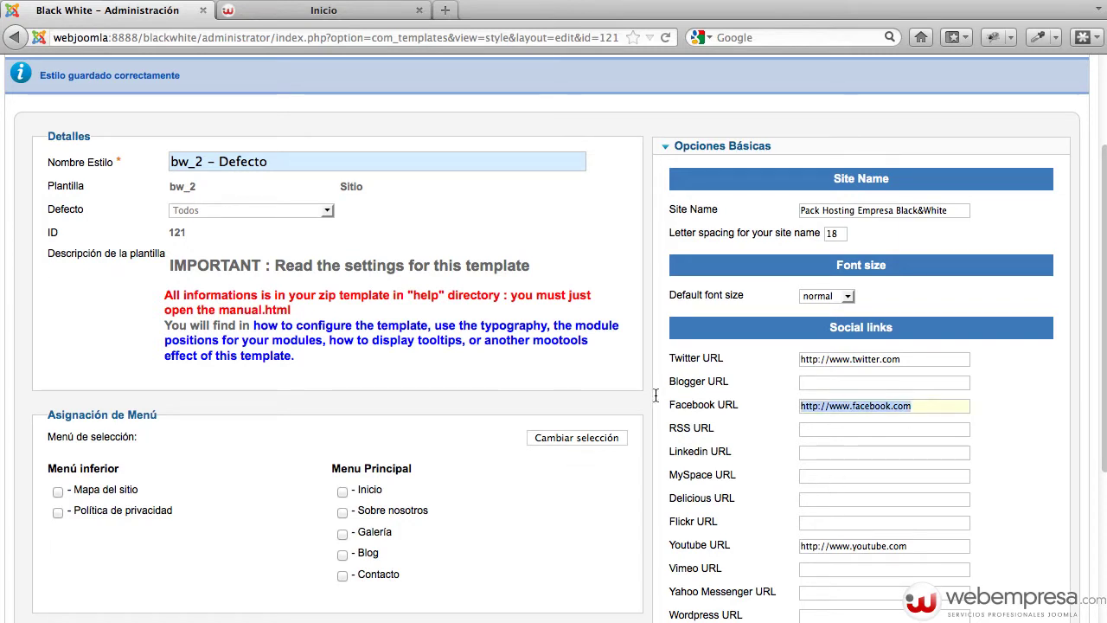
pyautogui.click(811, 522)
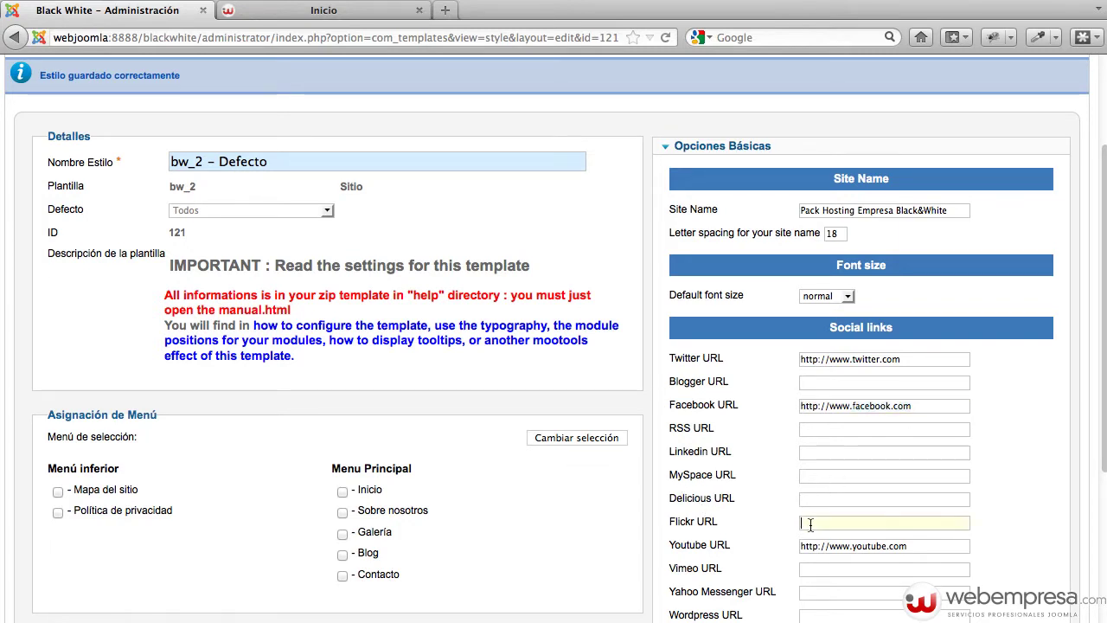
pyautogui.press('super+v')
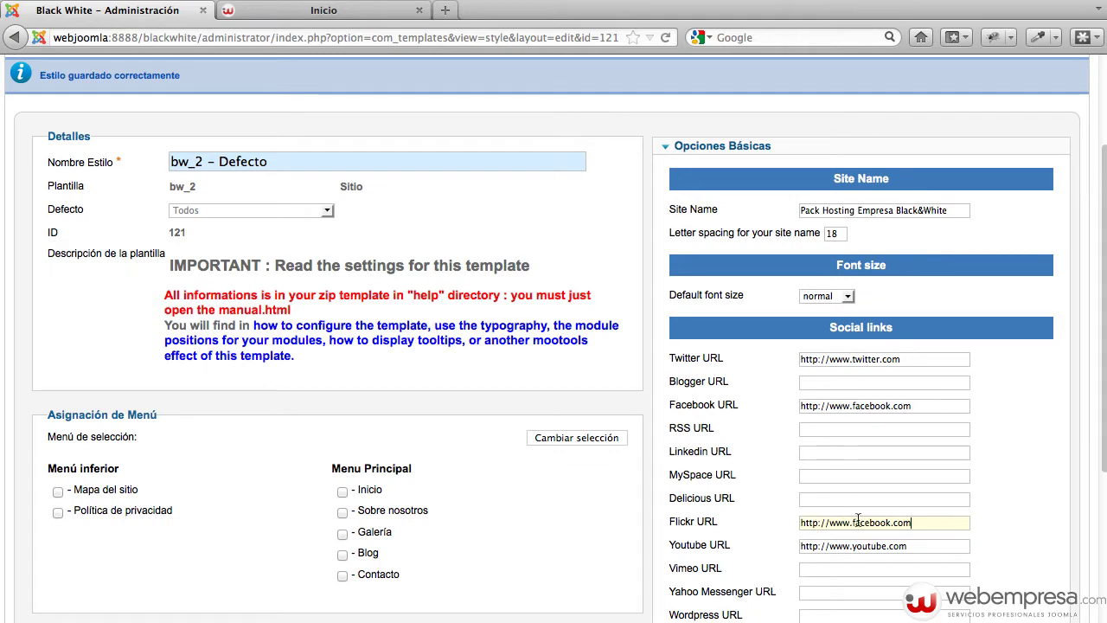
pyautogui.moveTo(853, 522); pyautogui.dragTo(892, 522)
pyautogui.write('lickr')
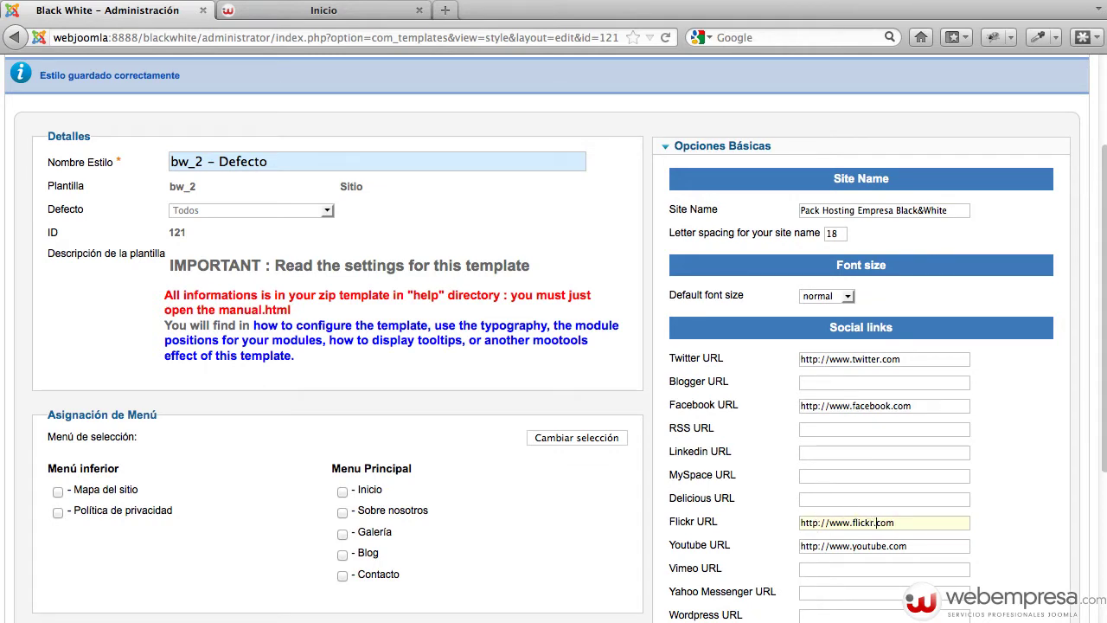
pyautogui.write('/w')
pyautogui.press('BackSpace')
pyautogui.write('misitioweb')
pyautogui.scroll(4, 553, 346)
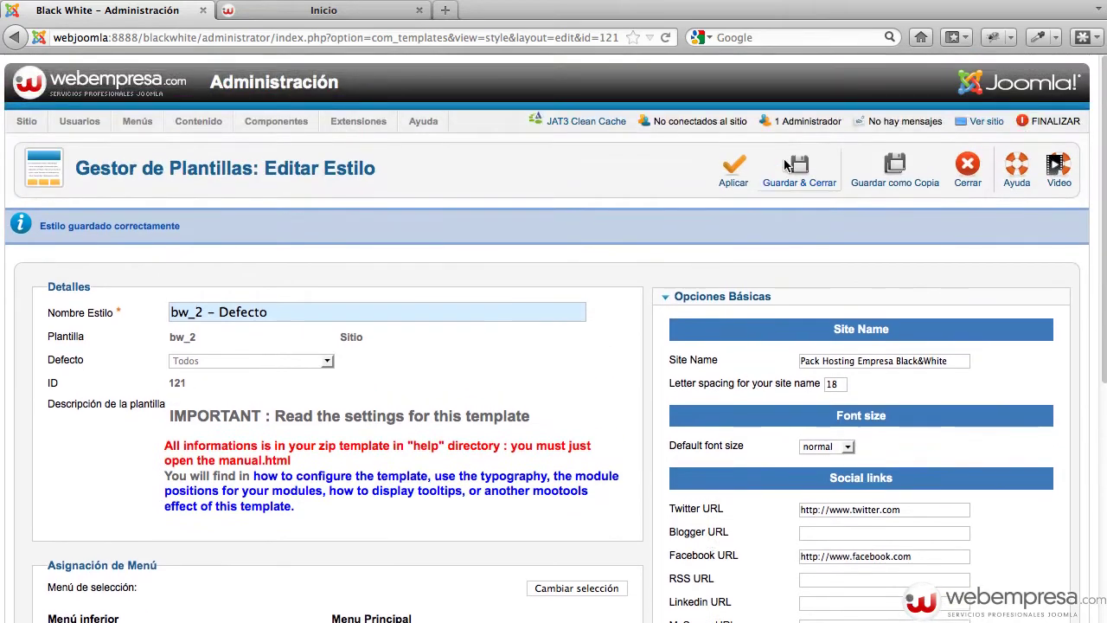
pyautogui.click(737, 173)
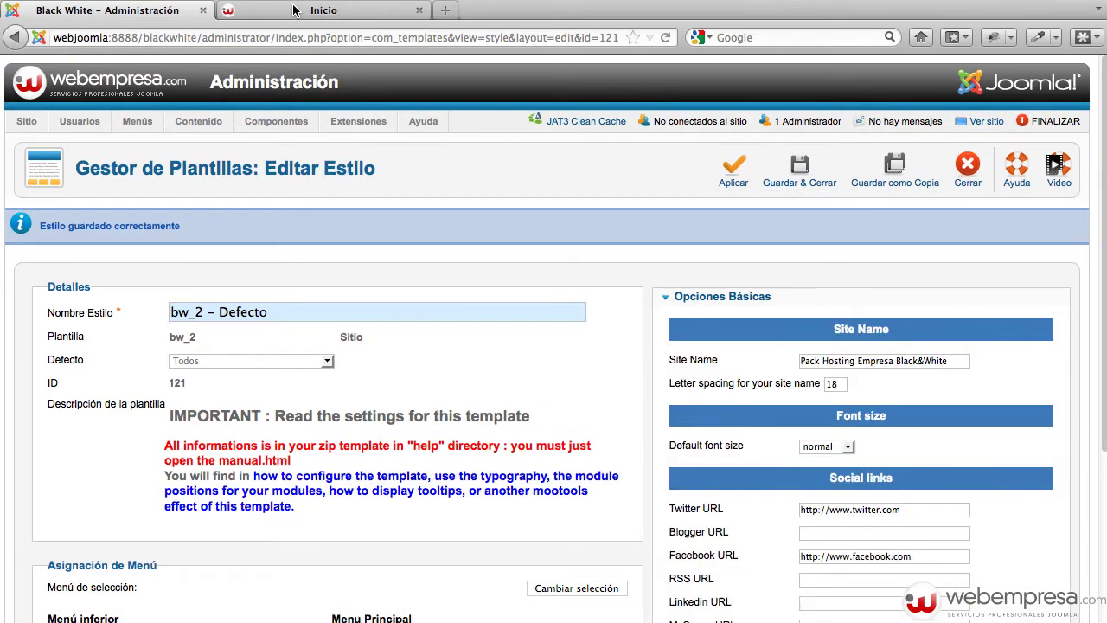
# Reload the live site to check for the Flickr icon, then review the admin social link settings
pyautogui.click(293, 11)
pyautogui.press('super+r')
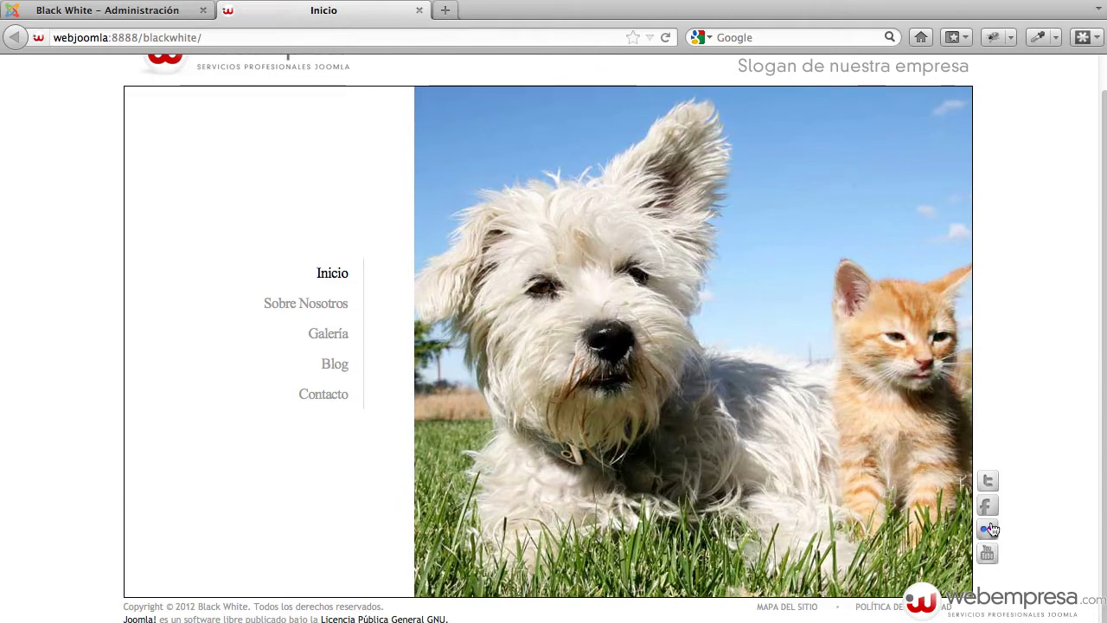
pyautogui.click(130, 12)
pyautogui.scroll(-1, 838, 420)
pyautogui.scroll(-5, 837, 420)
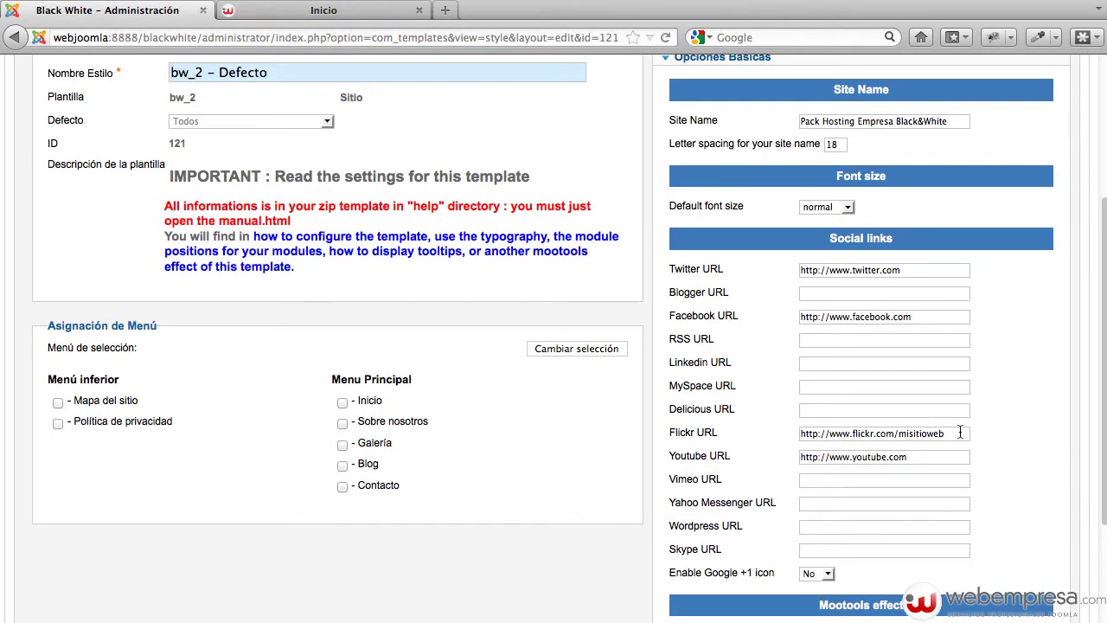
pyautogui.moveTo(958, 431); pyautogui.dragTo(800, 432)
pyautogui.scroll(-1, 798, 424)
pyautogui.scroll(3, 807, 368)
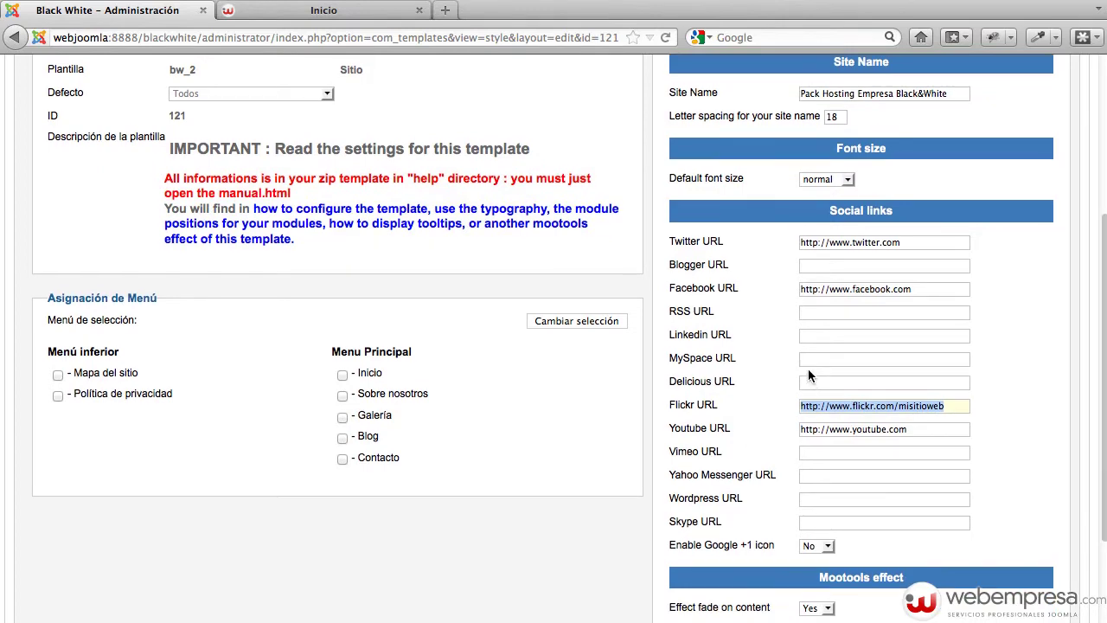
pyautogui.scroll(1, 769, 311)
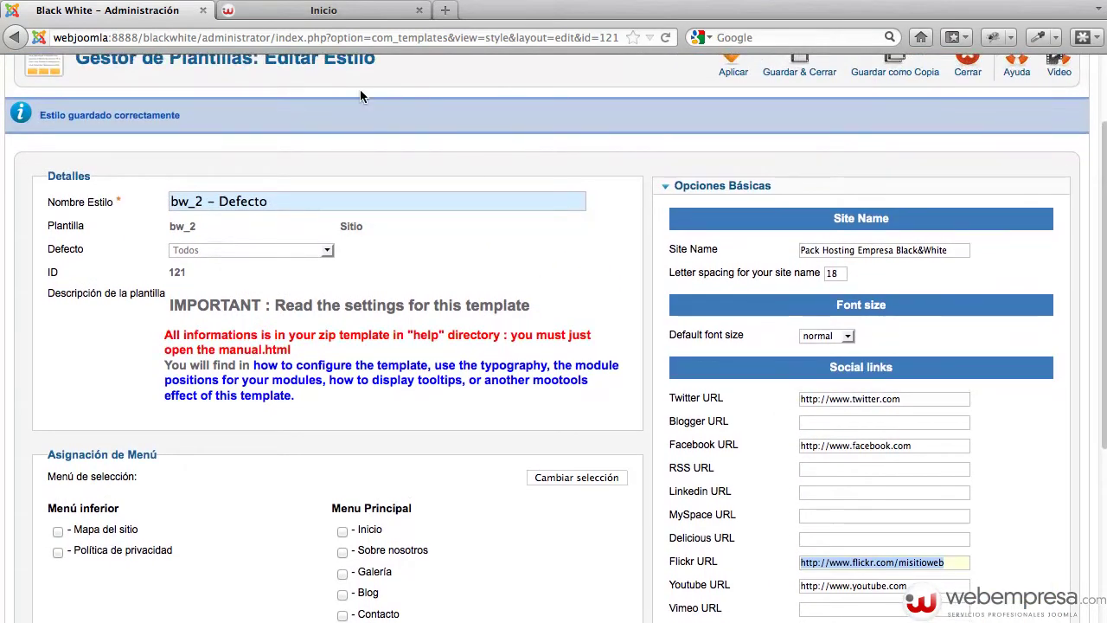
# On the live site, go through Blog to the Galería image grid
pyautogui.click(314, 11)
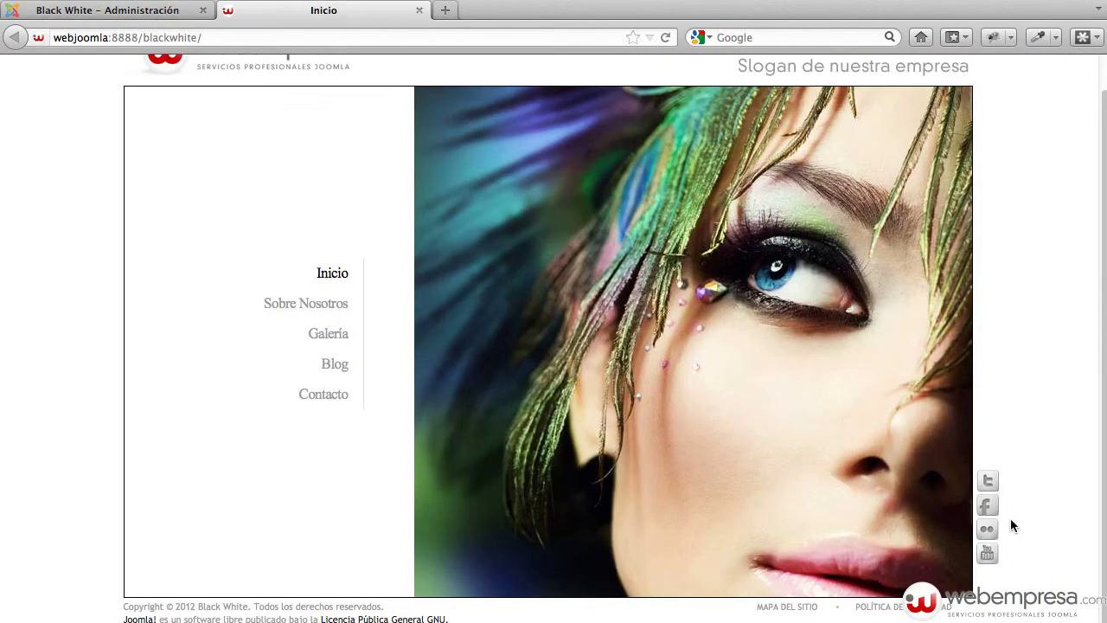
pyautogui.scroll(1, 1000, 472)
pyautogui.scroll(-1, 997, 449)
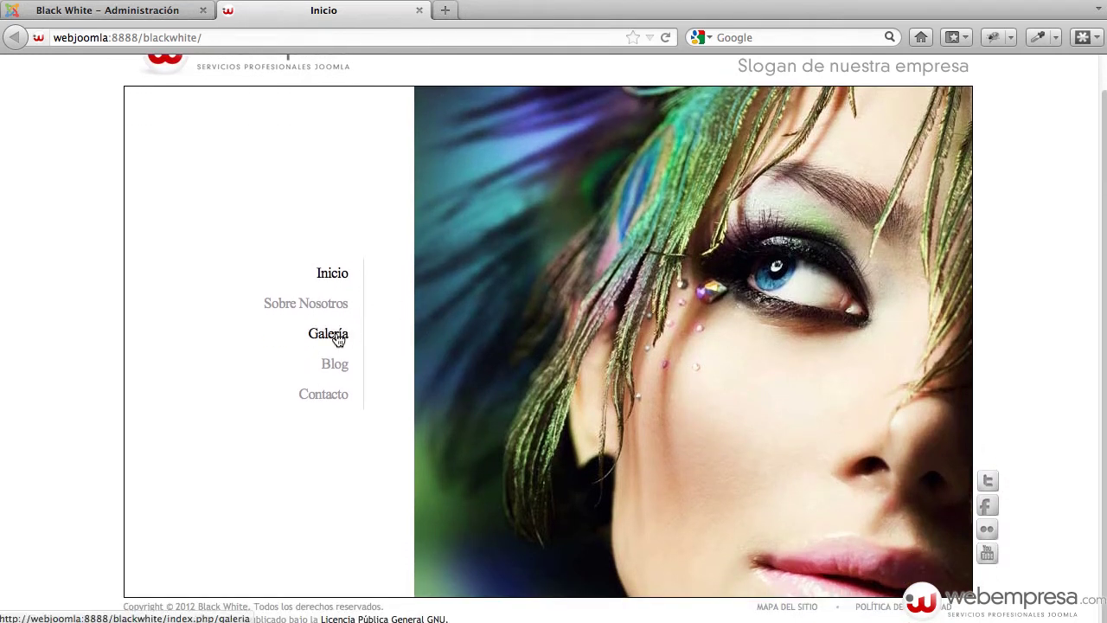
pyautogui.click(343, 372)
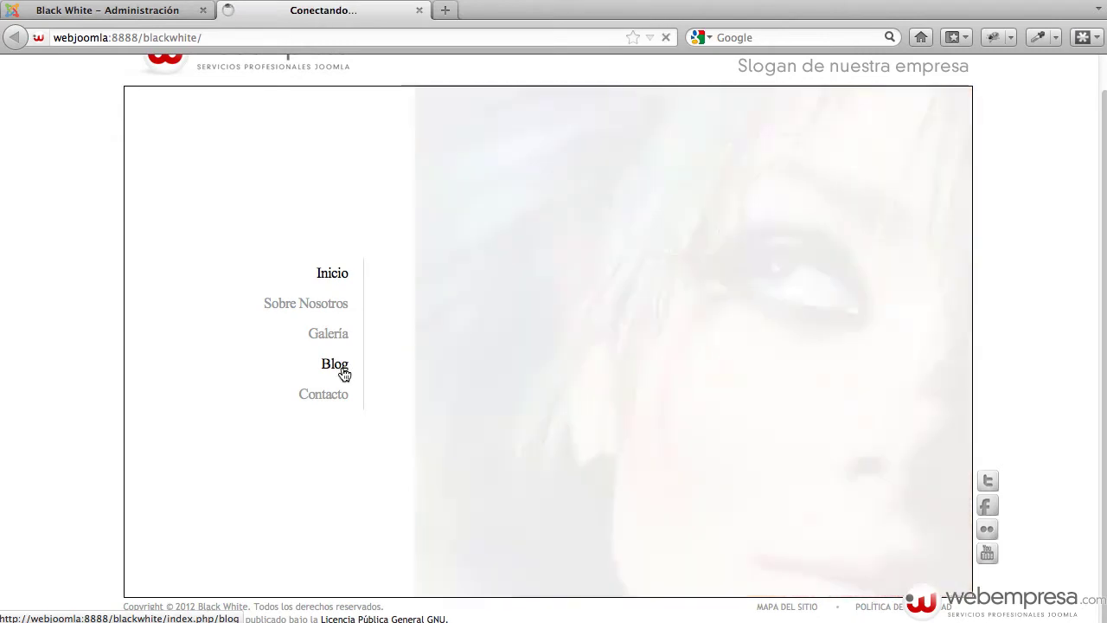
pyautogui.click(339, 377)
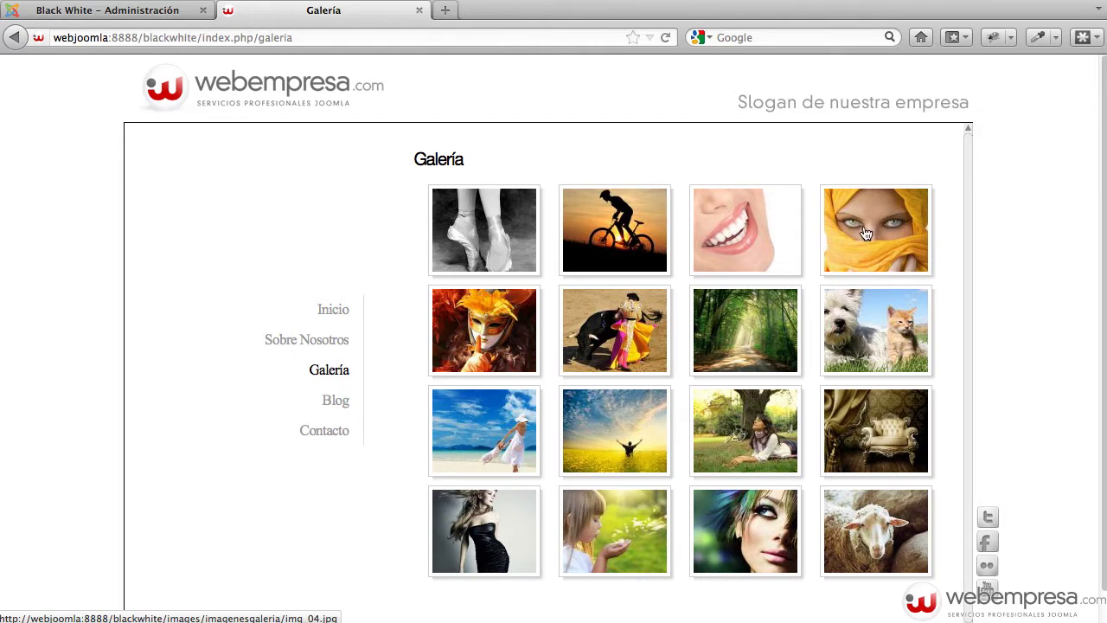
# Close the bw_2 - Defecto style editor
pyautogui.click(153, 13)
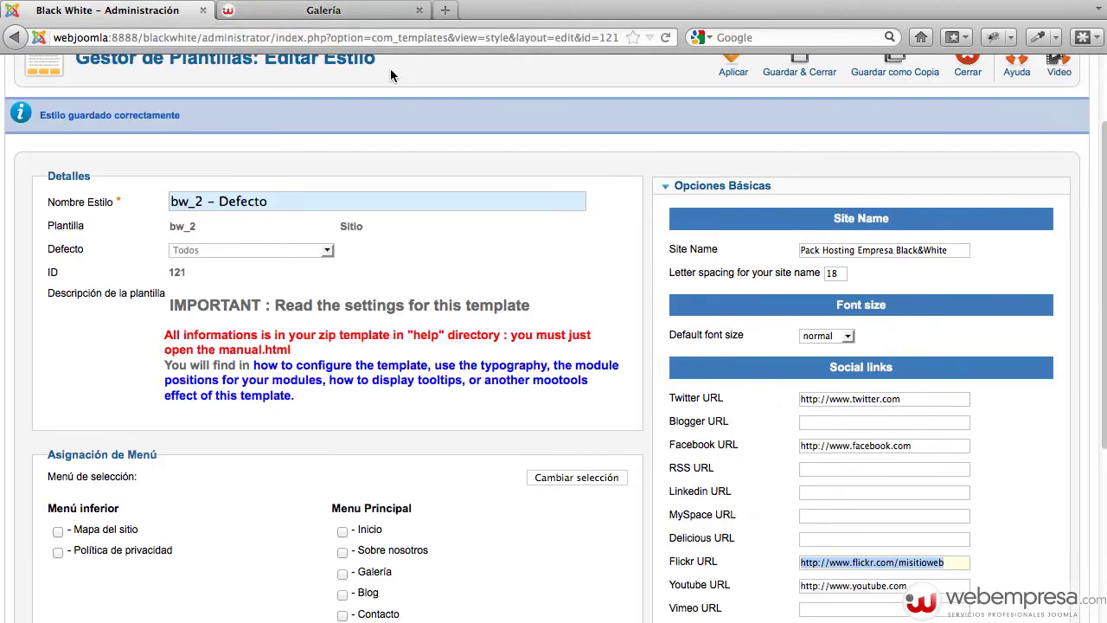
pyautogui.scroll(2, 390, 68)
pyautogui.click(960, 183)
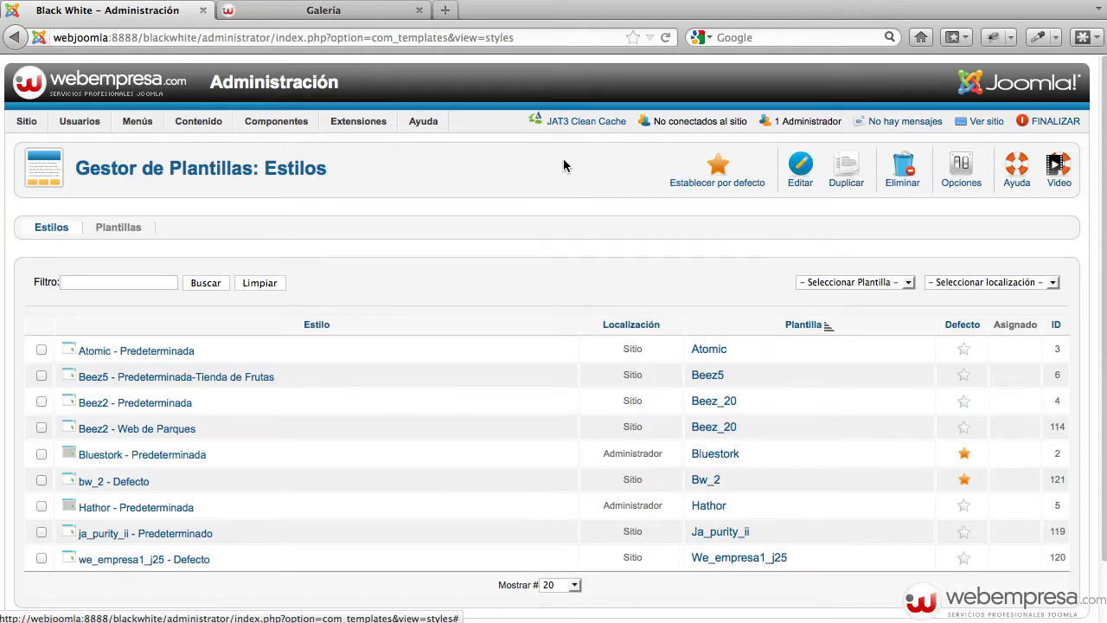
# Filter the Plug-in Manager by 'gal' and open the Simple Image Gallery plug-in
pyautogui.moveTo(389, 128)
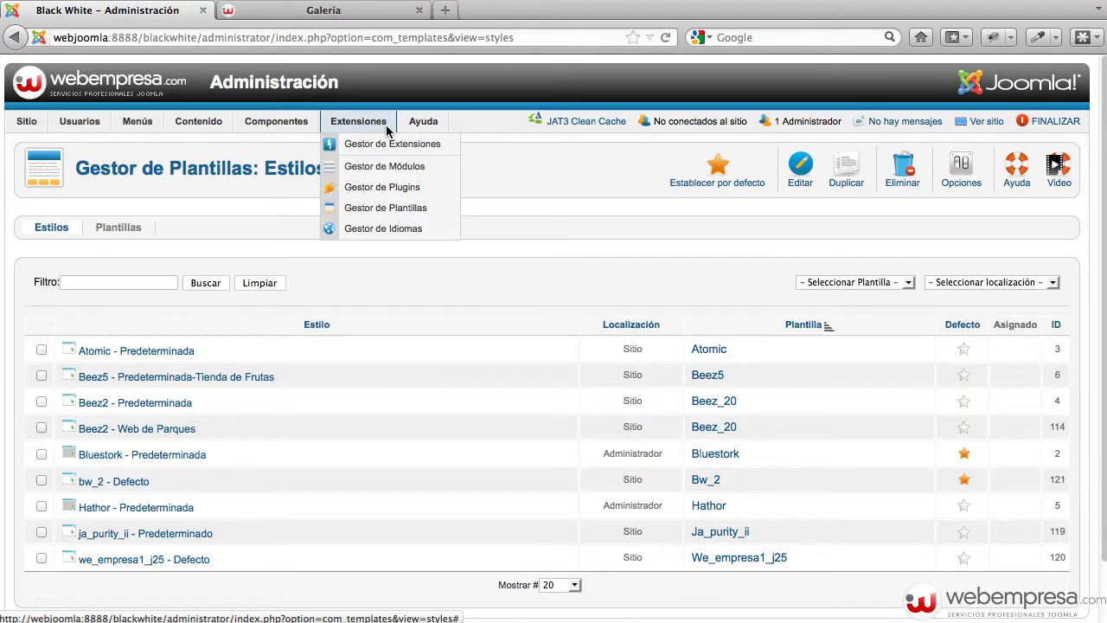
pyautogui.click(389, 187)
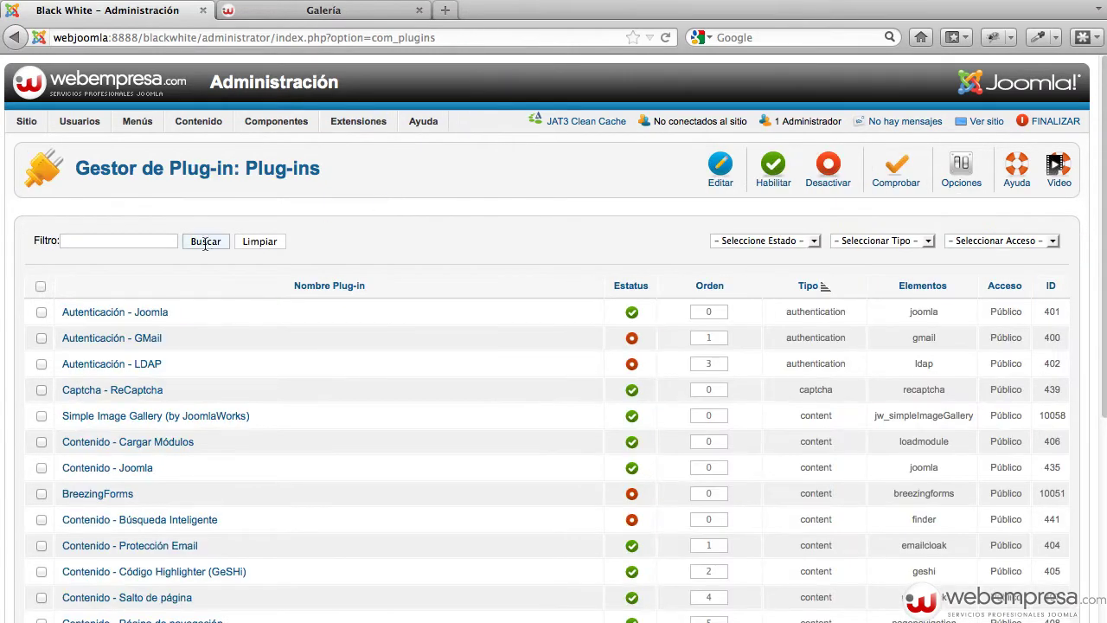
pyautogui.click(148, 241)
pyautogui.write('gal')
pyautogui.press('Return')
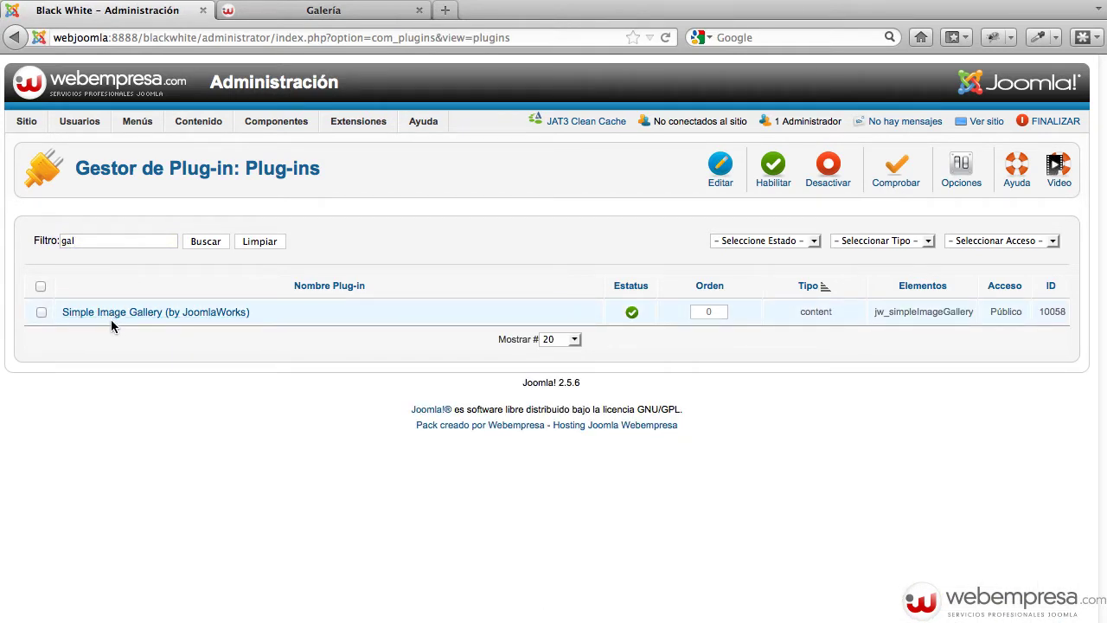
pyautogui.click(137, 318)
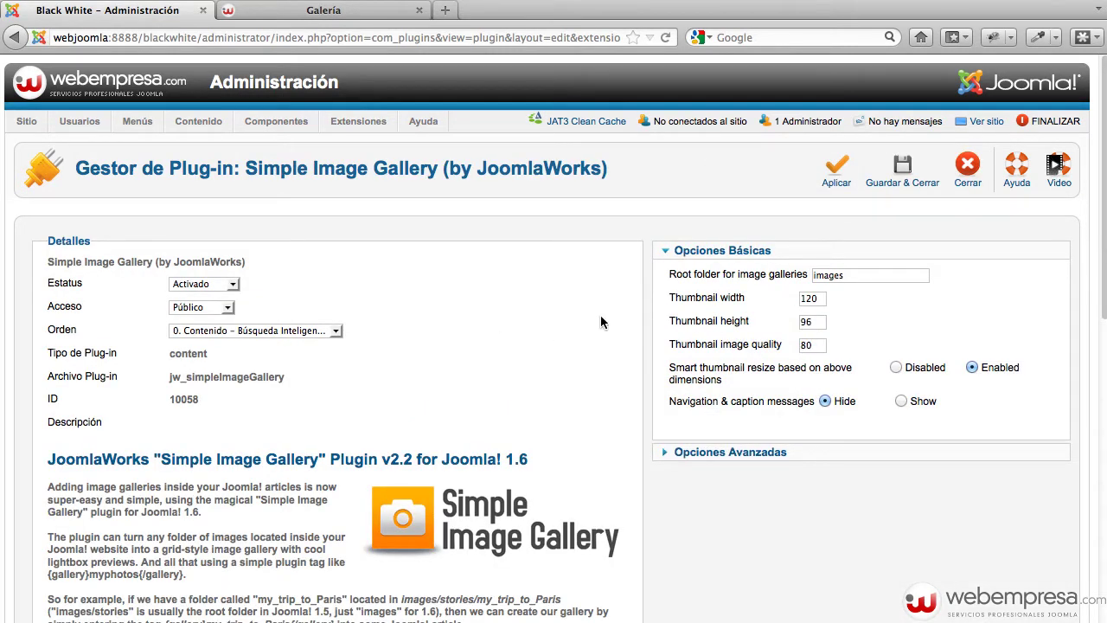
pyautogui.moveTo(740, 285)
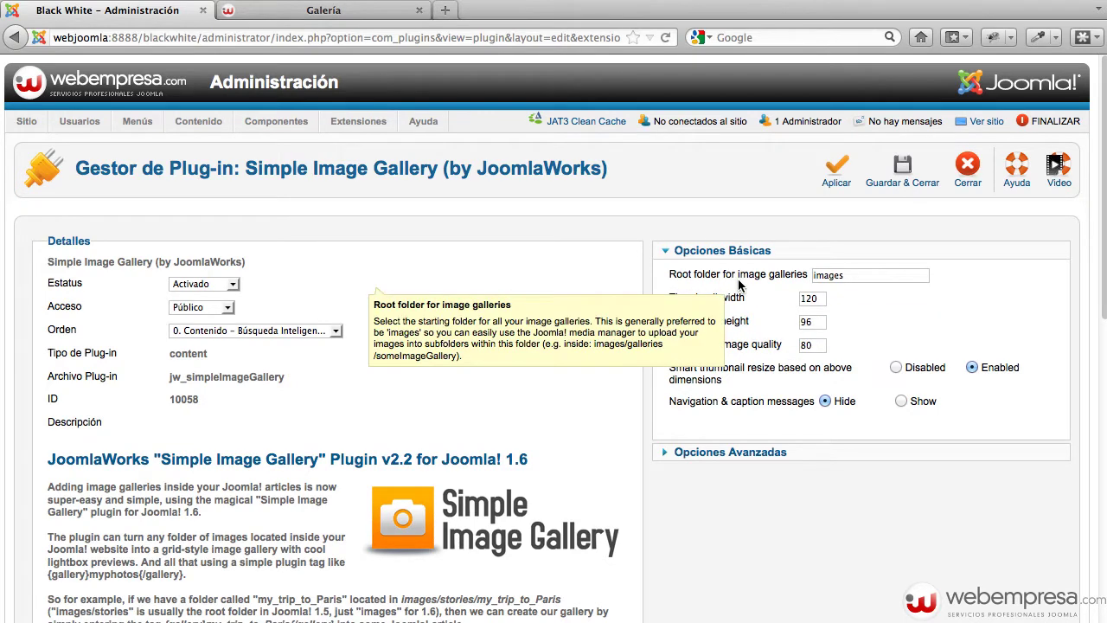
pyautogui.moveTo(865, 273); pyautogui.dragTo(812, 273)
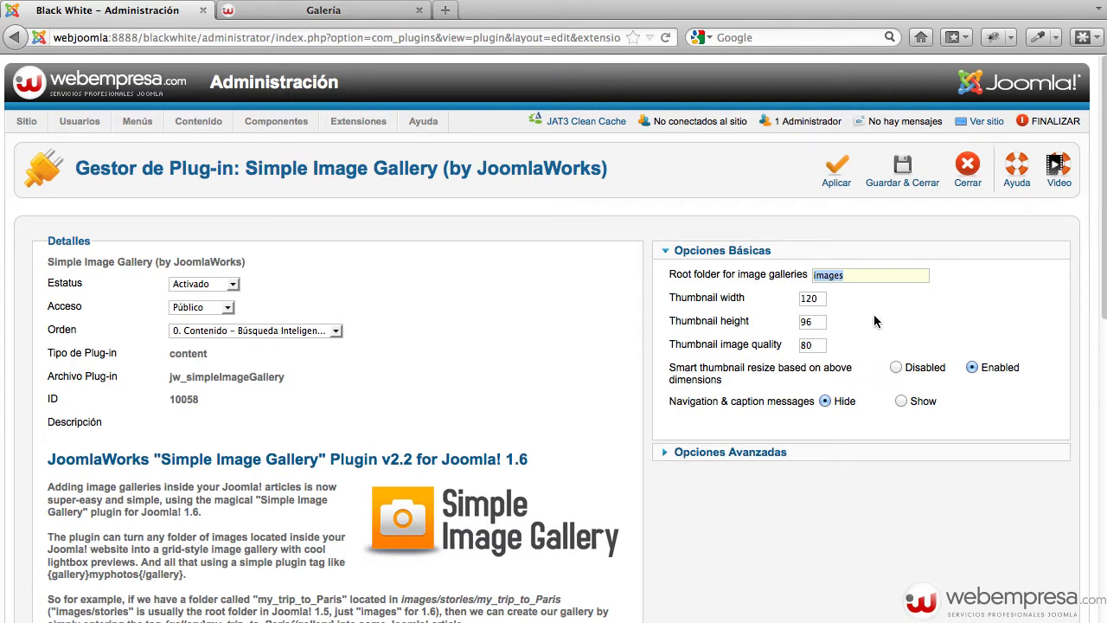
pyautogui.press('Tab')
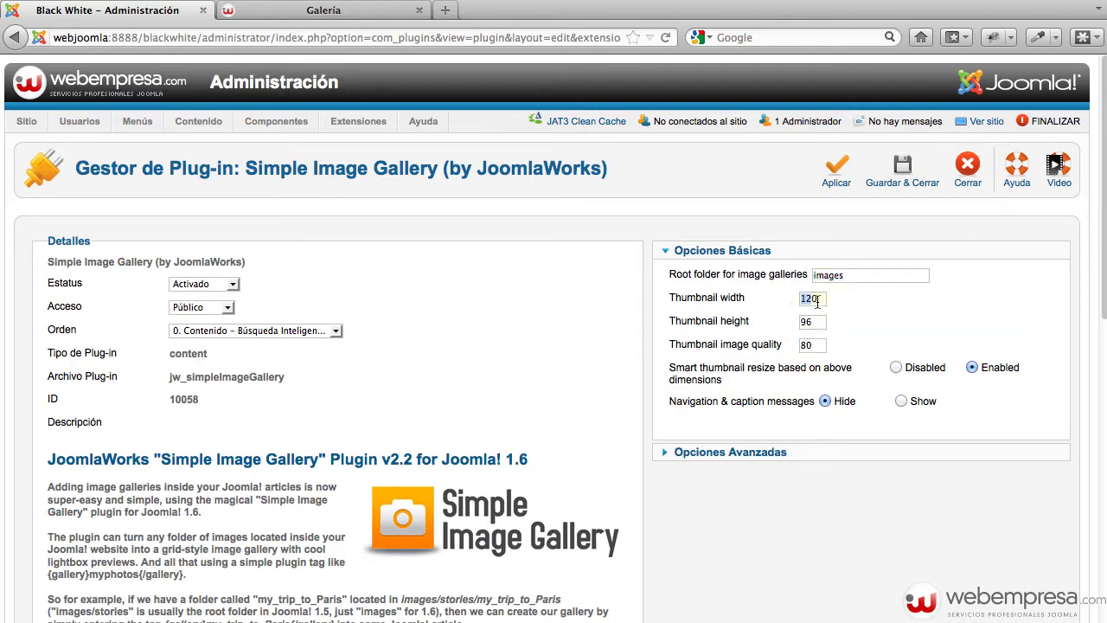
pyautogui.click(817, 301)
pyautogui.click(899, 299)
pyautogui.click(727, 456)
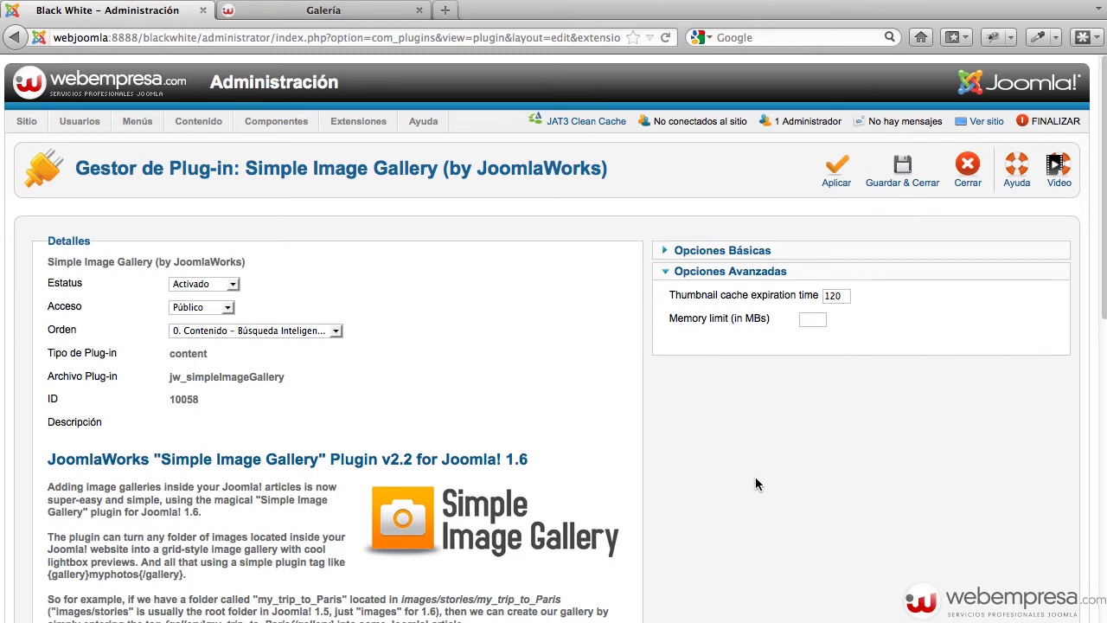
pyautogui.scroll(-1, 760, 462)
pyautogui.scroll(1, 768, 441)
pyautogui.moveTo(792, 298)
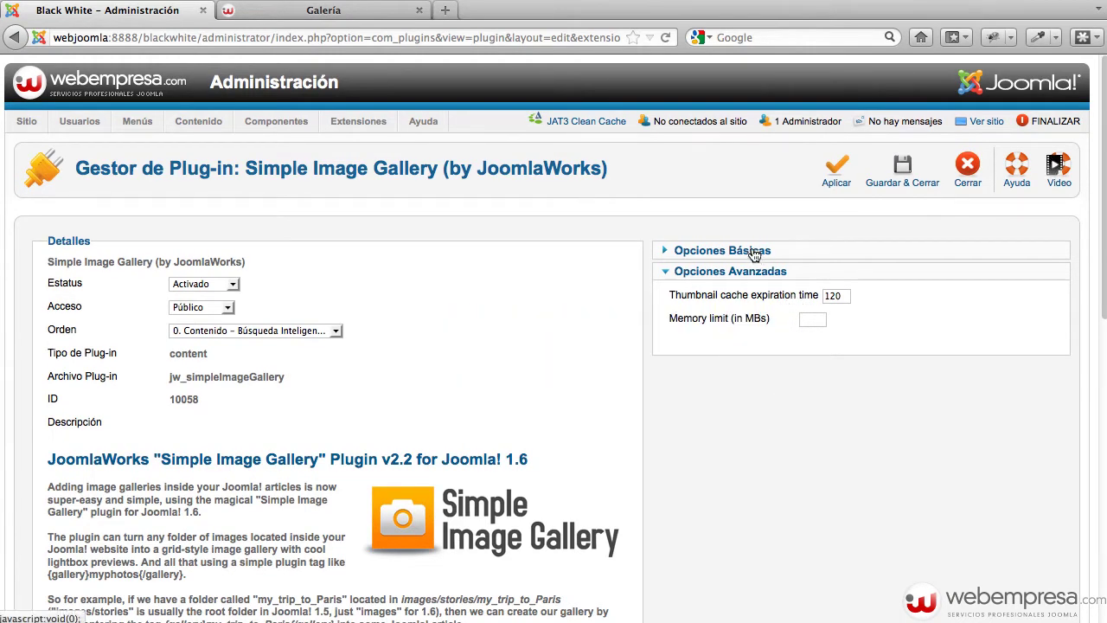
pyautogui.click(752, 251)
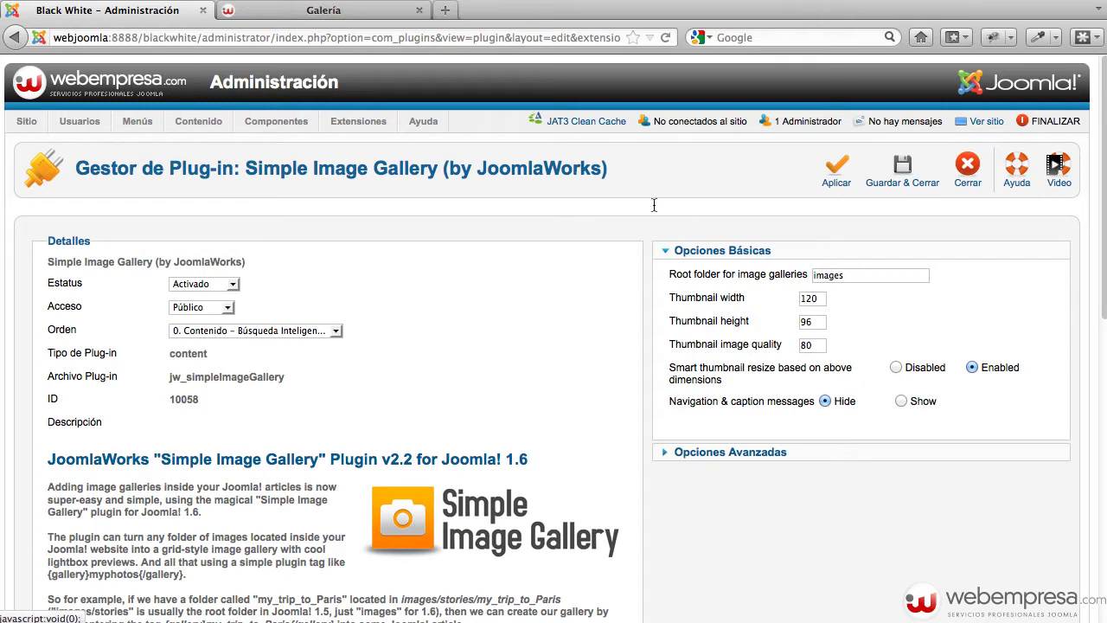
pyautogui.scroll(-1, 482, 168)
pyautogui.scroll(1, 468, 169)
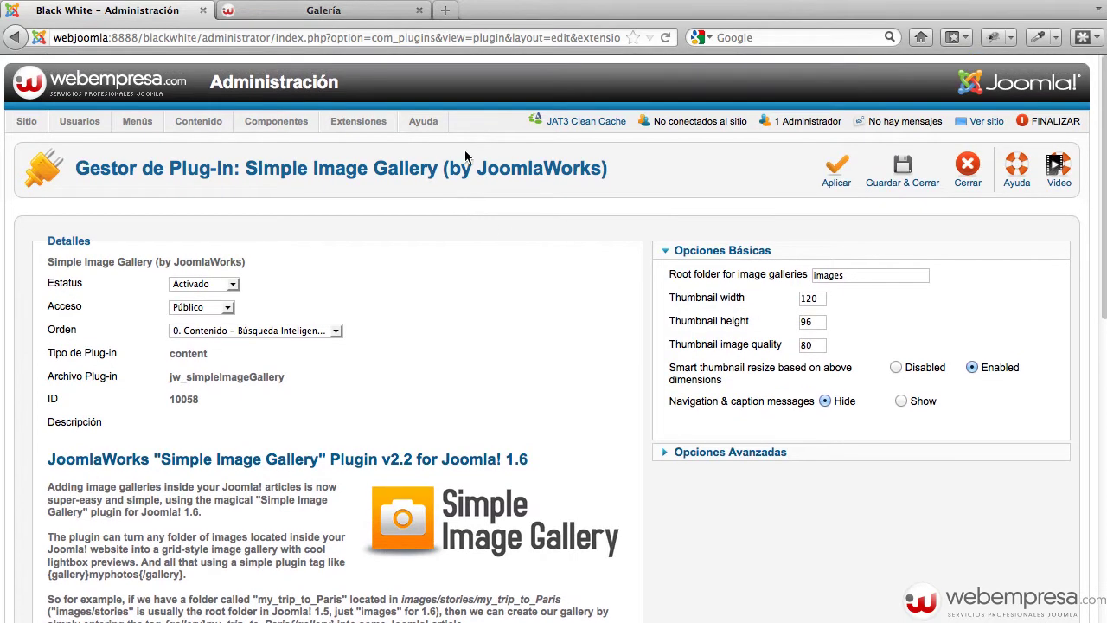
pyautogui.click(967, 177)
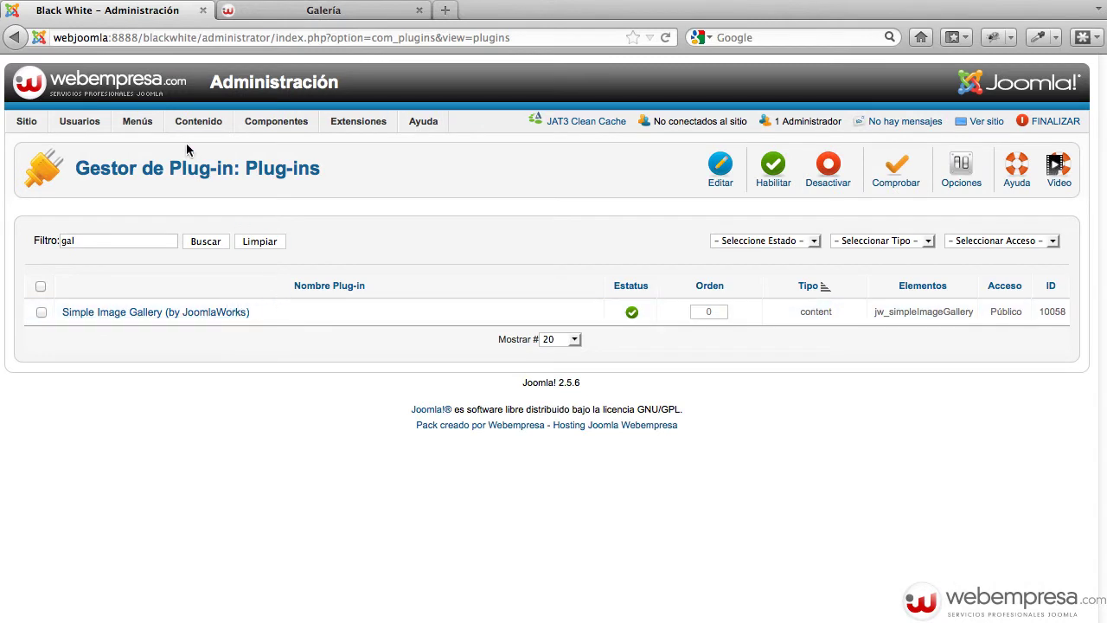
# Open the Article Manager and then the Galería article
pyautogui.moveTo(184, 132)
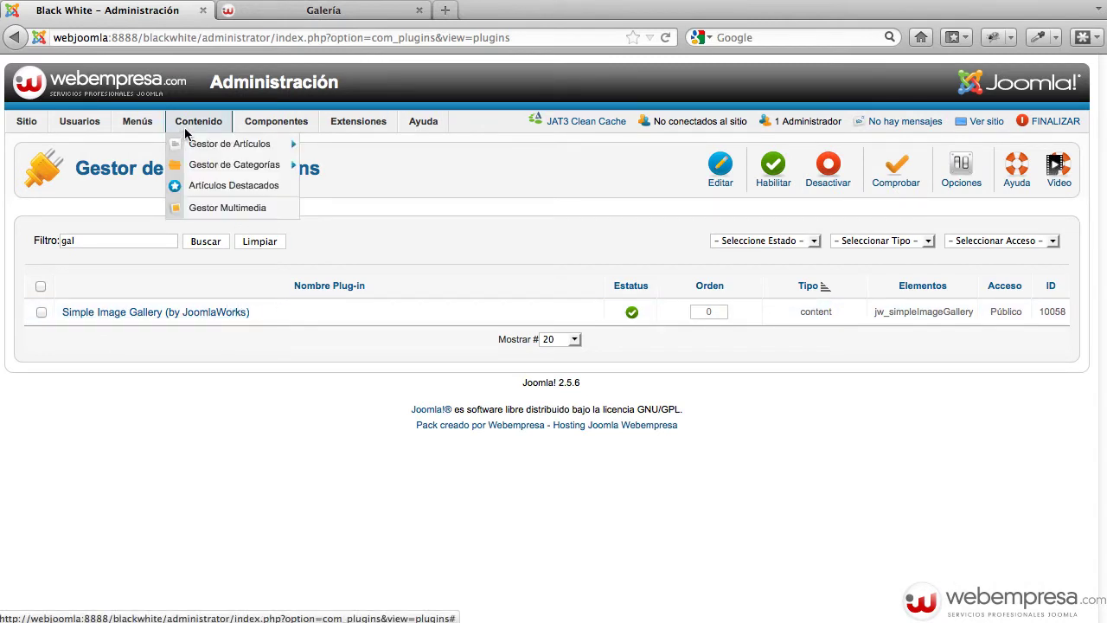
pyautogui.click(194, 144)
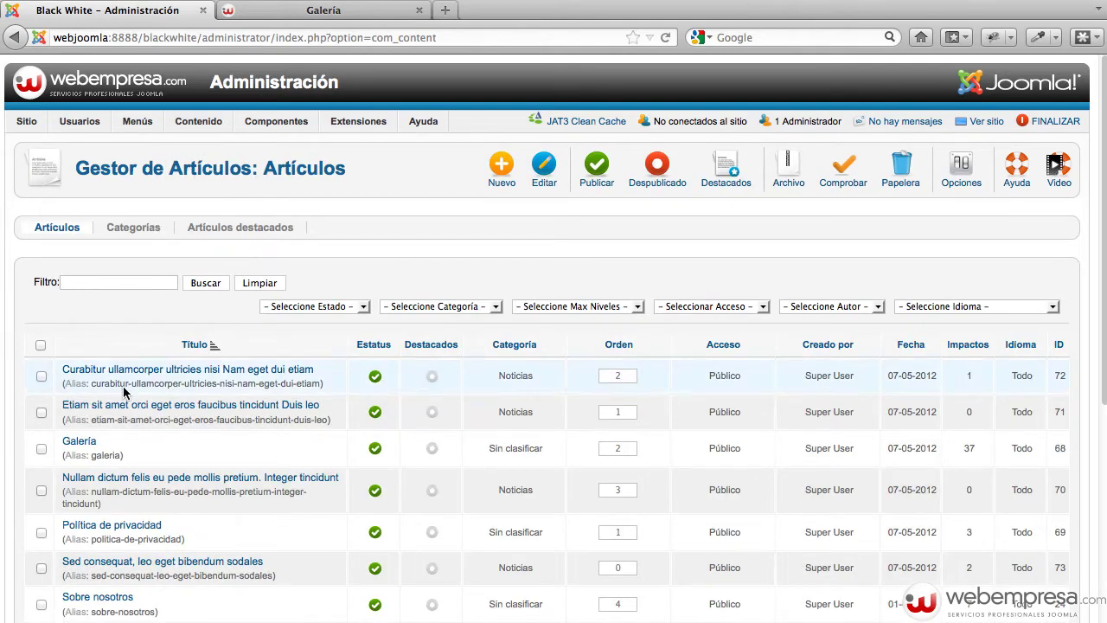
pyautogui.click(85, 445)
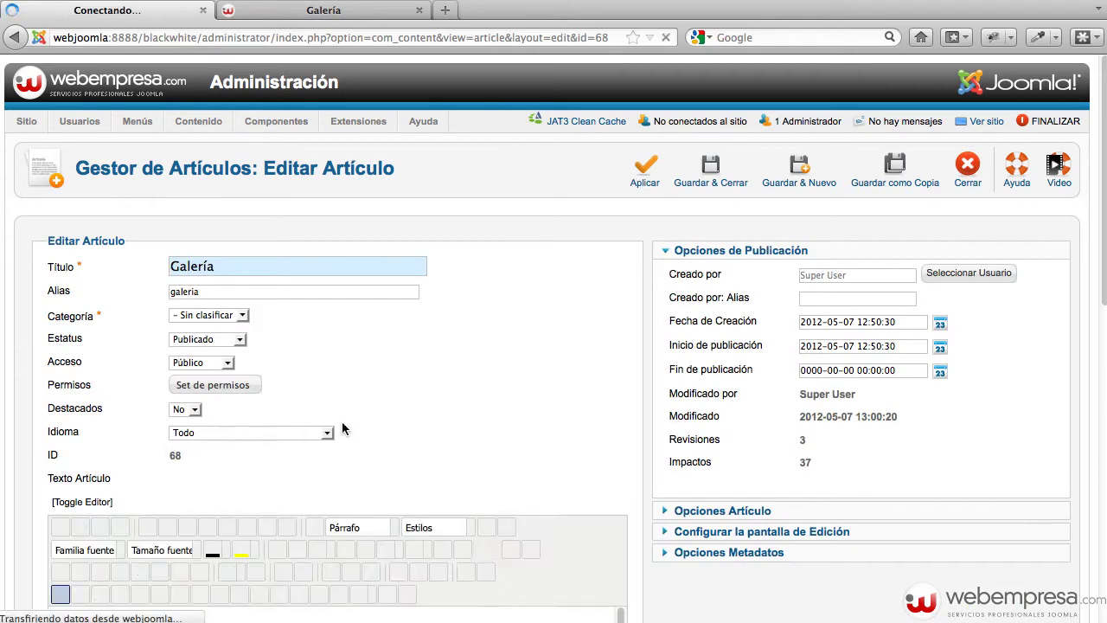
# Inspect the {gallery}imagenesgaleria{/gallery} tag and its folder name in the article text
pyautogui.scroll(-3, 477, 378)
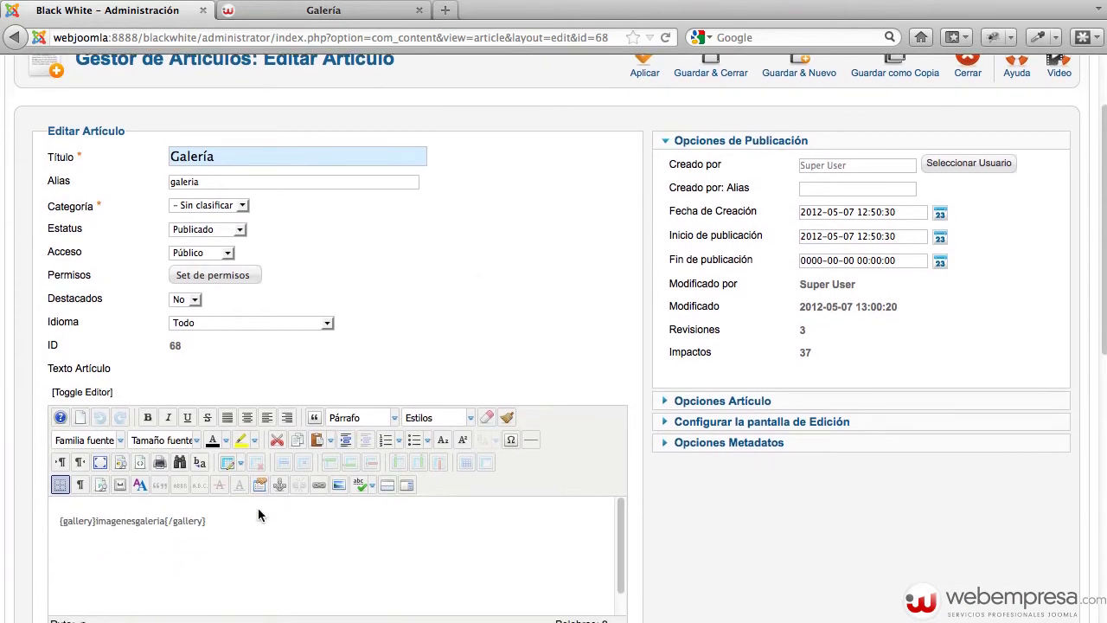
pyautogui.moveTo(225, 524); pyautogui.dragTo(59, 523)
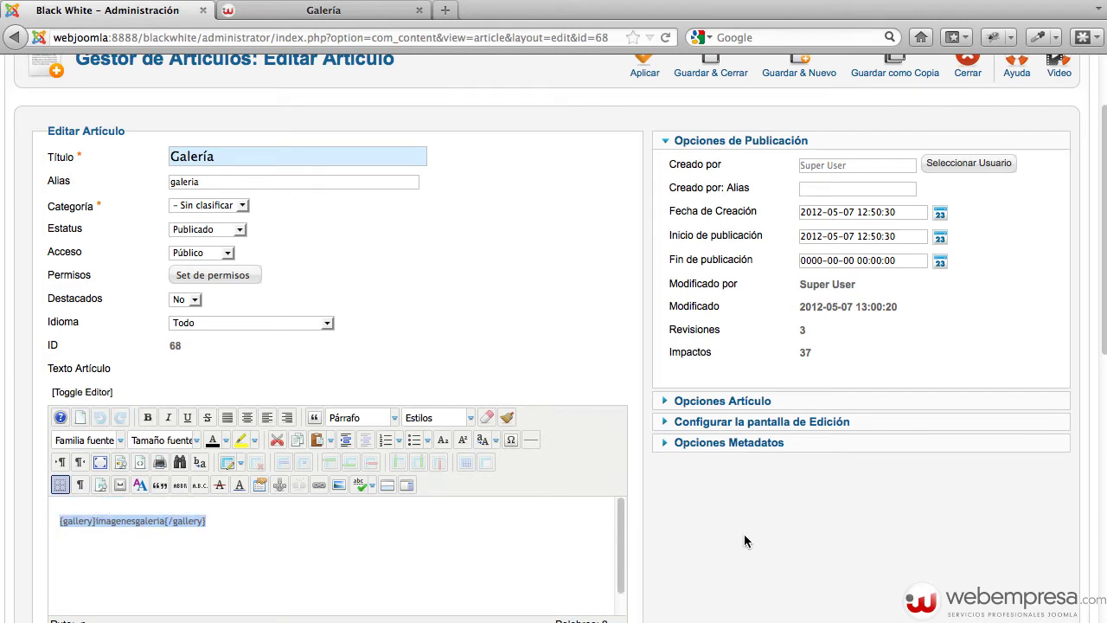
pyautogui.scroll(-1, 733, 536)
pyautogui.click(186, 527)
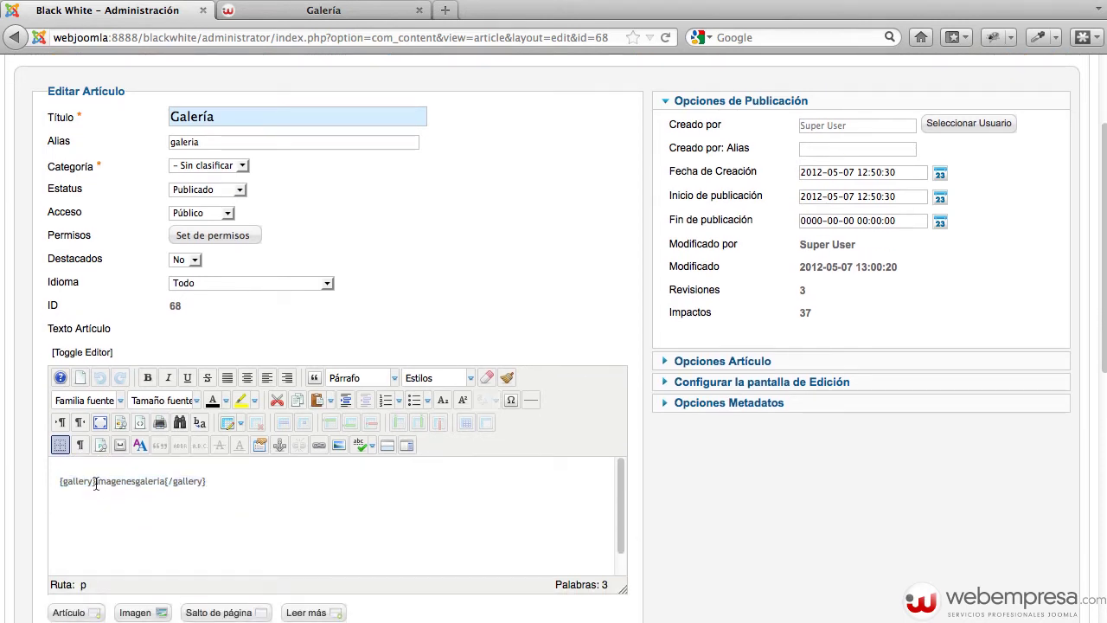
pyautogui.moveTo(96, 483); pyautogui.dragTo(55, 482)
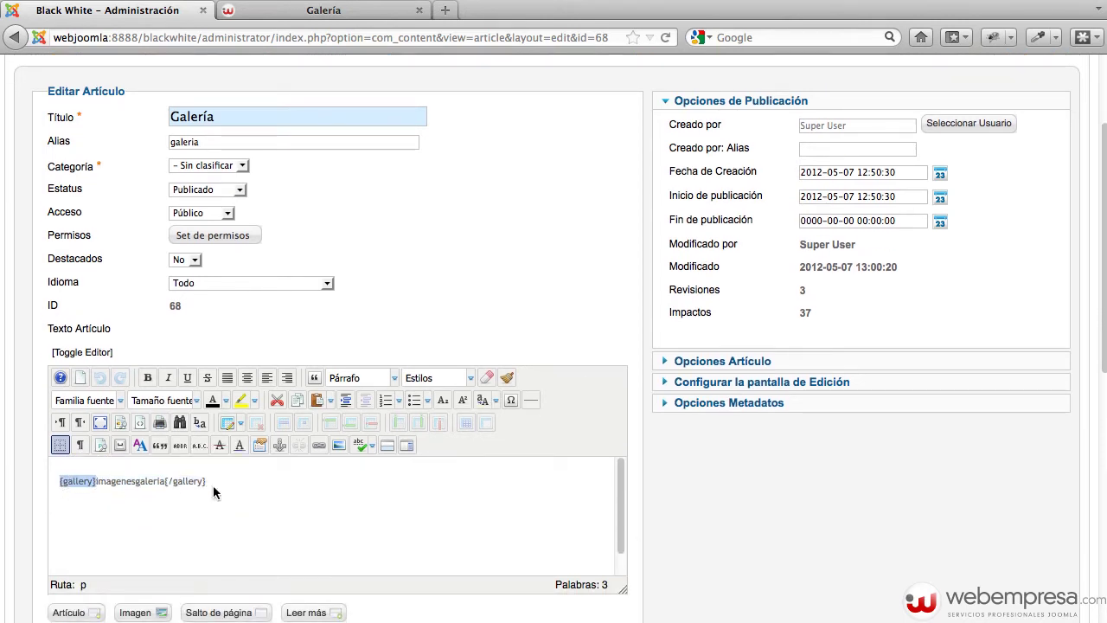
pyautogui.moveTo(208, 482); pyautogui.dragTo(173, 478)
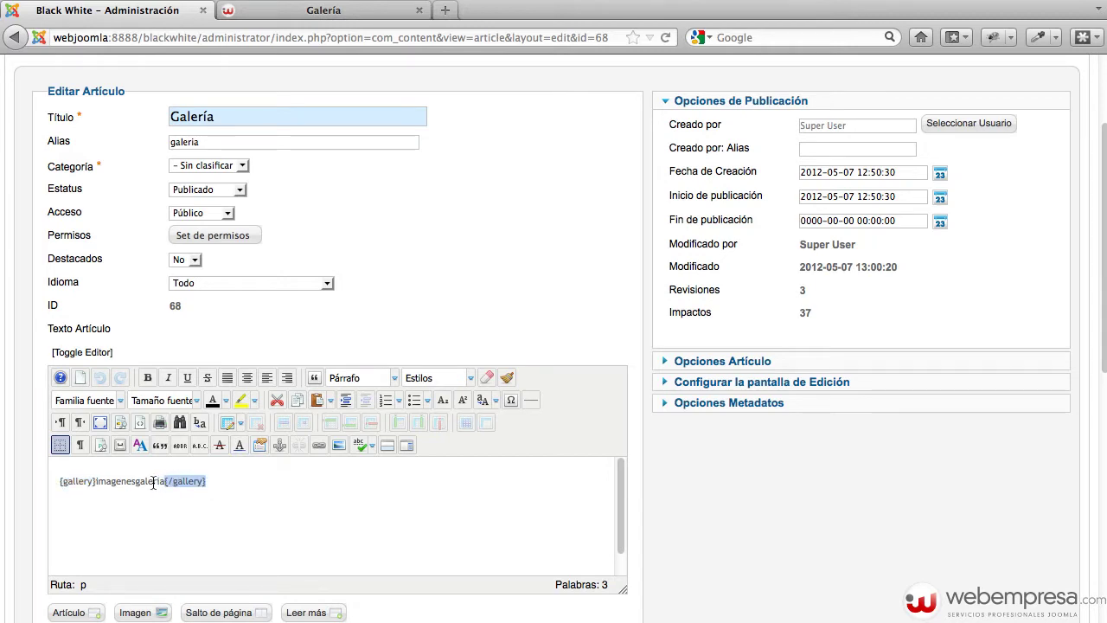
pyautogui.doubleClick(113, 480)
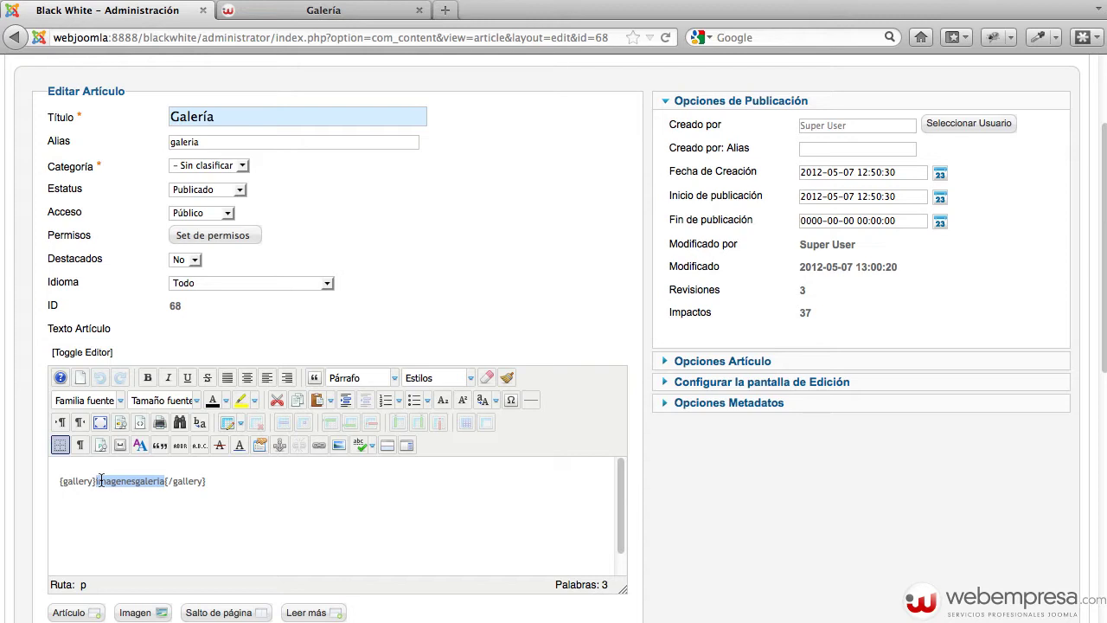
# Try an 'images/' prefix on the folder name, remove it, and close the article unsaved
pyautogui.click(96, 480)
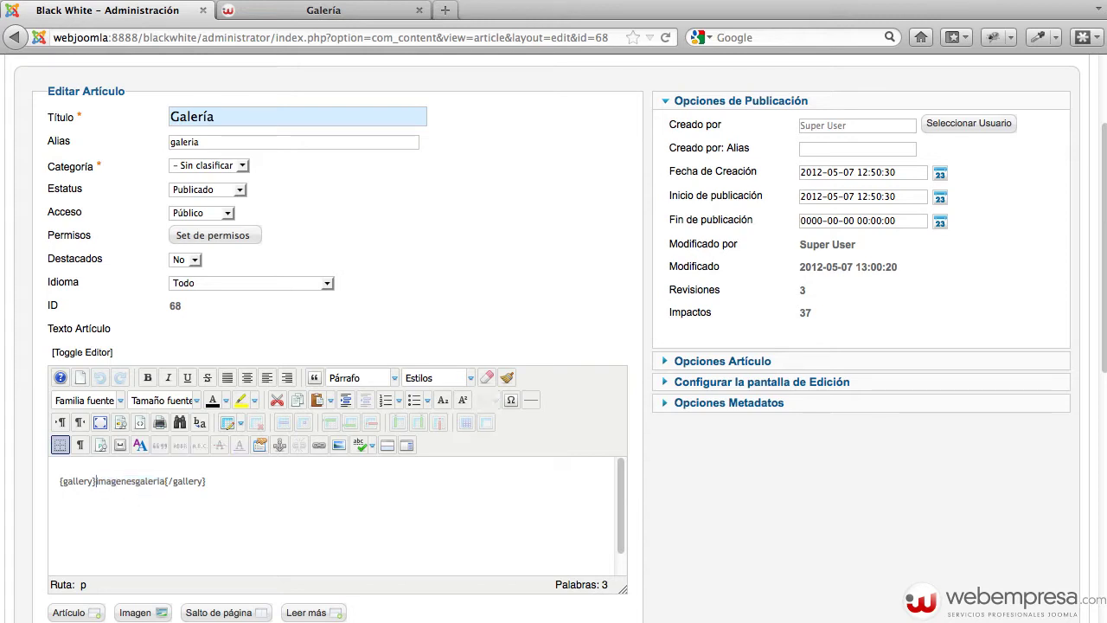
pyautogui.write('images')
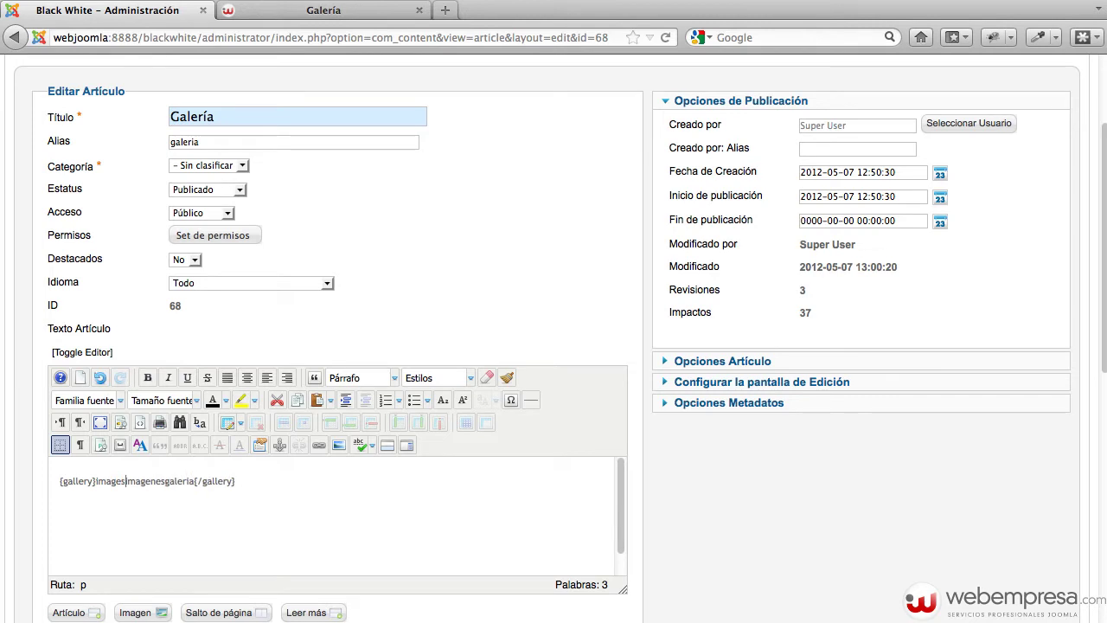
pyautogui.write('/')
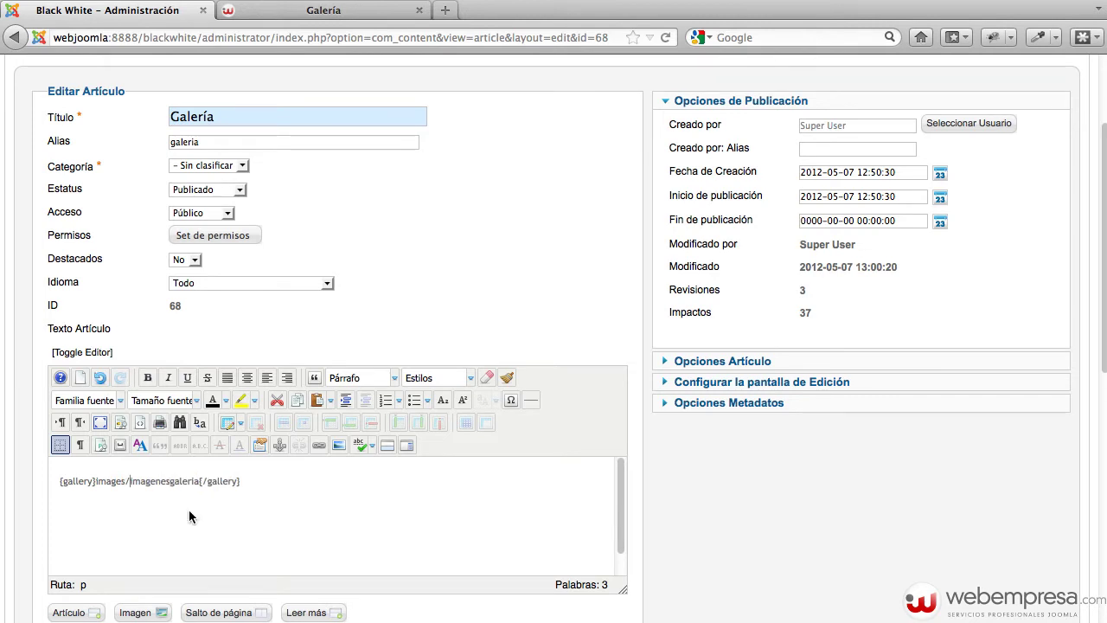
pyautogui.moveTo(95, 480); pyautogui.dragTo(131, 481)
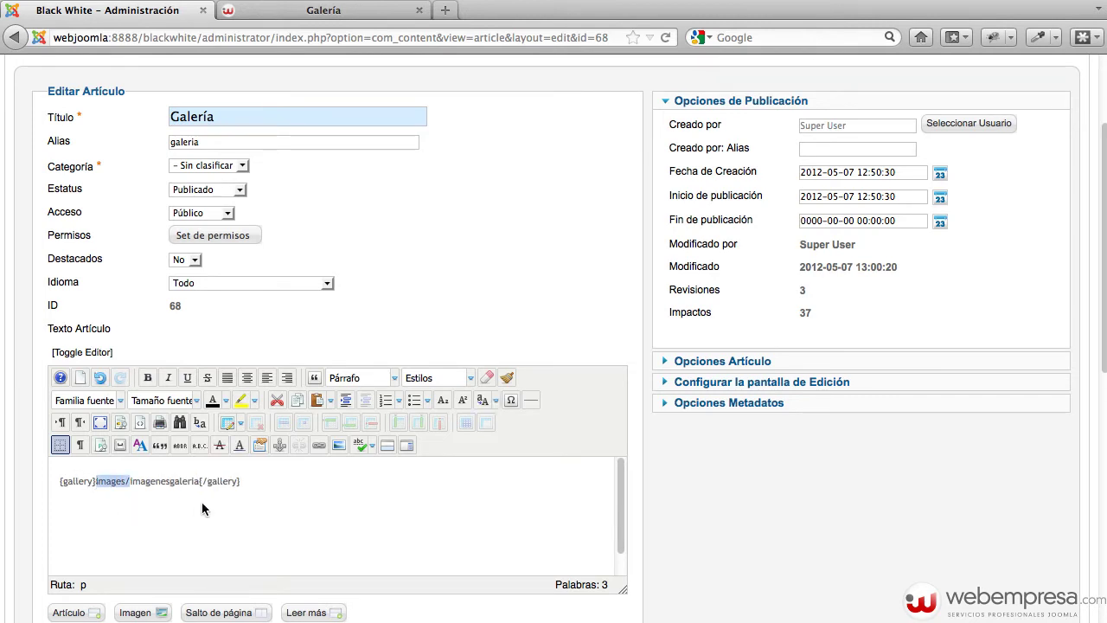
pyautogui.press('BackSpace')
pyautogui.scroll(3, 761, 344)
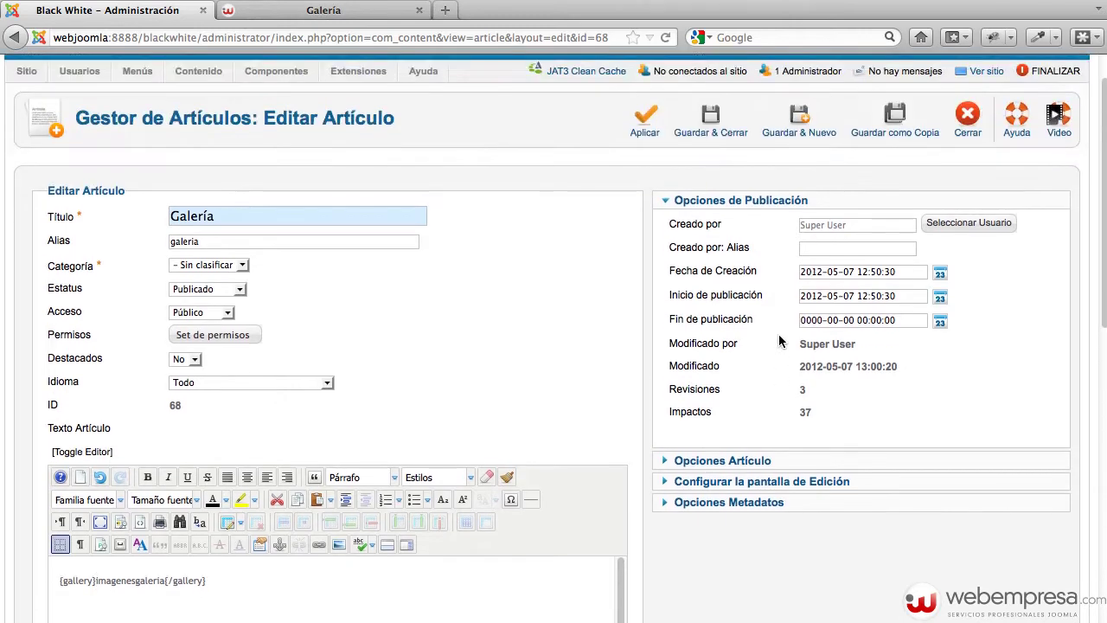
pyautogui.click(967, 121)
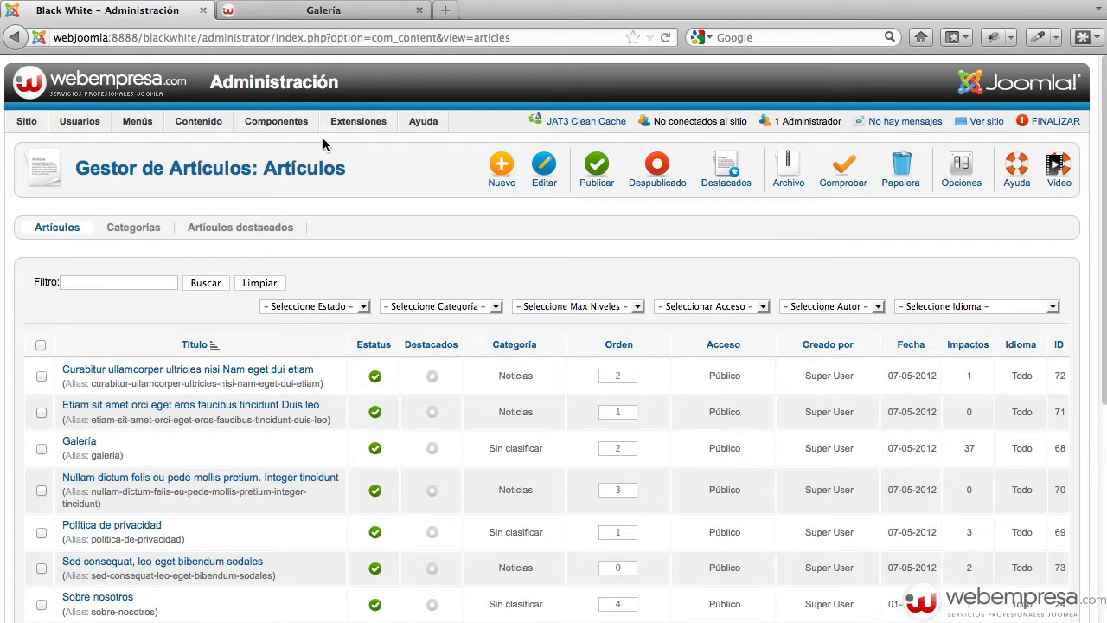
# Launch the eXtplorer file manager from the Componentes menu
pyautogui.moveTo(283, 128)
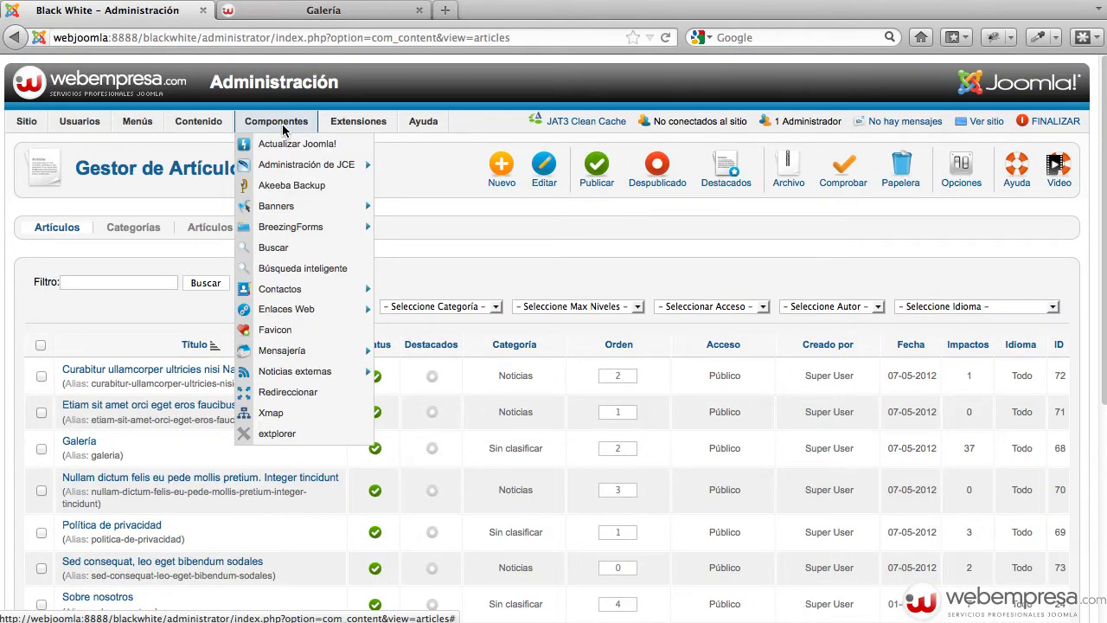
pyautogui.click(288, 433)
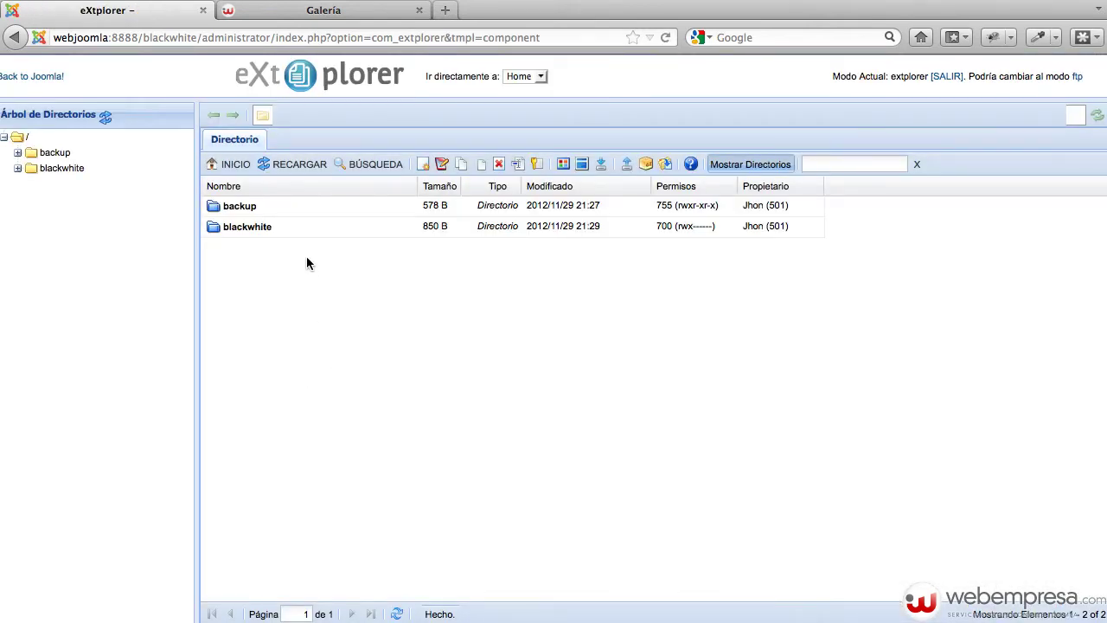
# Browse eXtplorer to blackwhite/images/imagenesgaleria, listing gallery images img_01 to img_16
pyautogui.click(68, 172)
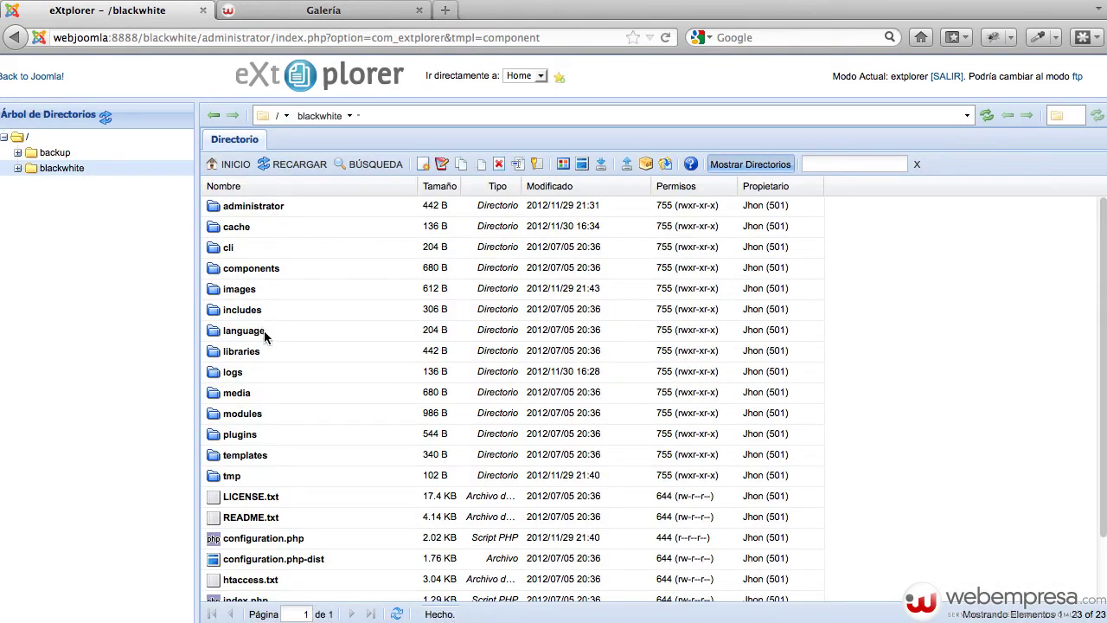
pyautogui.doubleClick(298, 290)
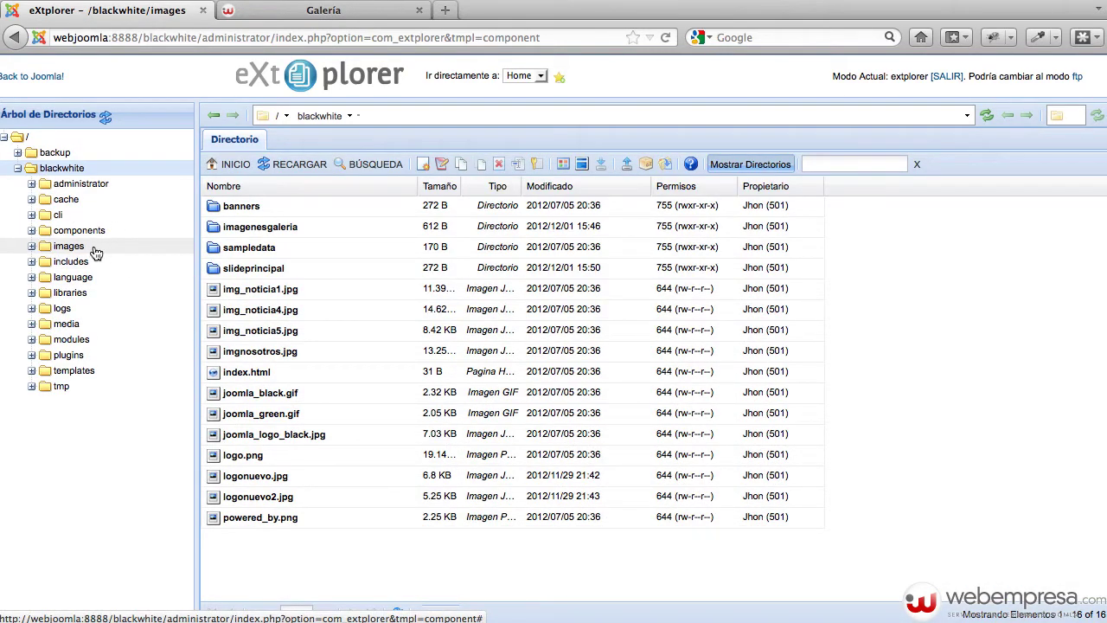
pyautogui.click(68, 246)
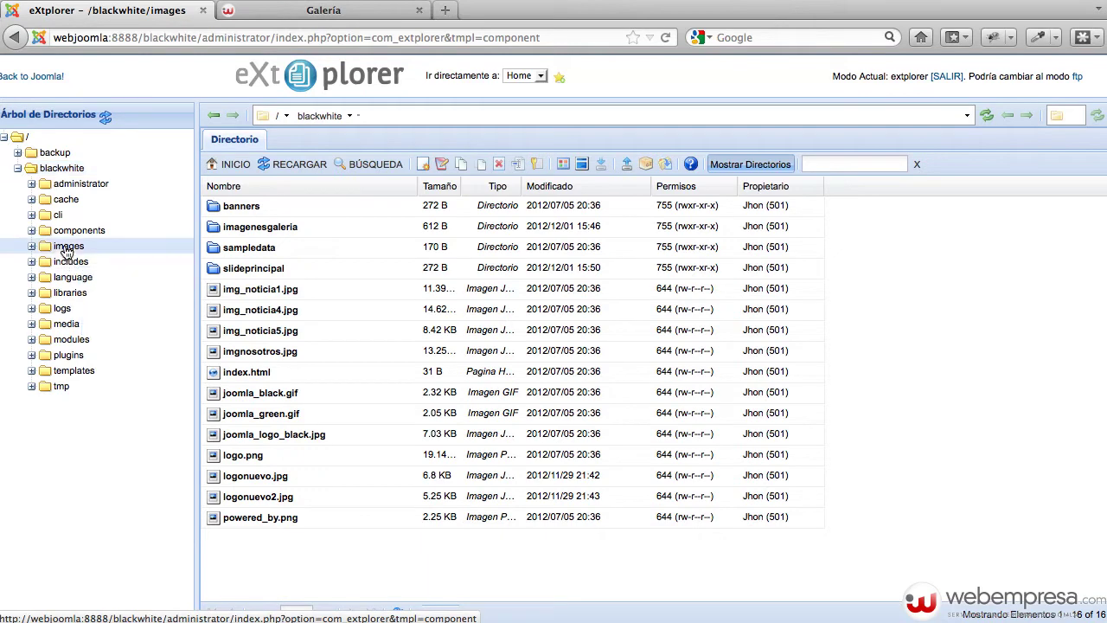
pyautogui.click(32, 246)
pyautogui.click(82, 278)
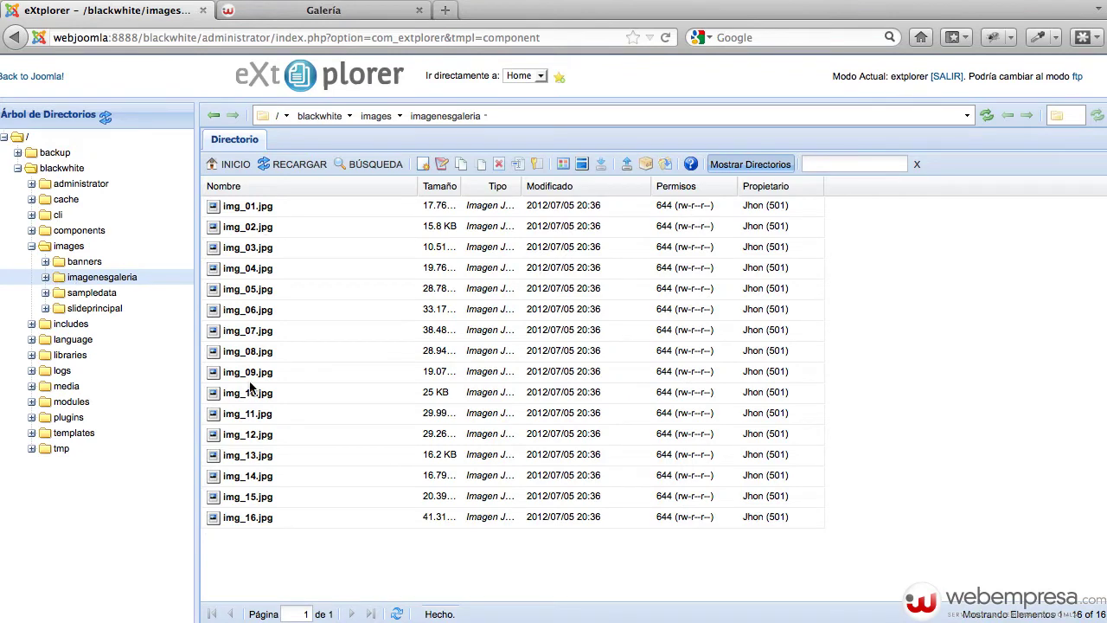
# Glance at the front-end Galería page, close the img_17.jpg preview, and return to eXtplorer
pyautogui.click(293, 11)
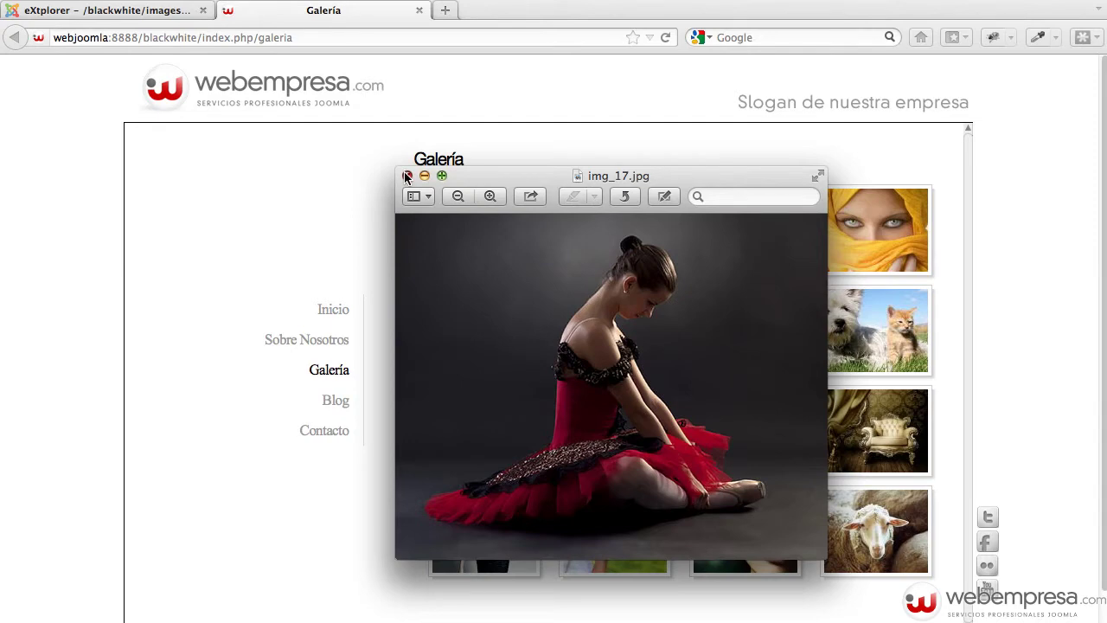
pyautogui.click(407, 176)
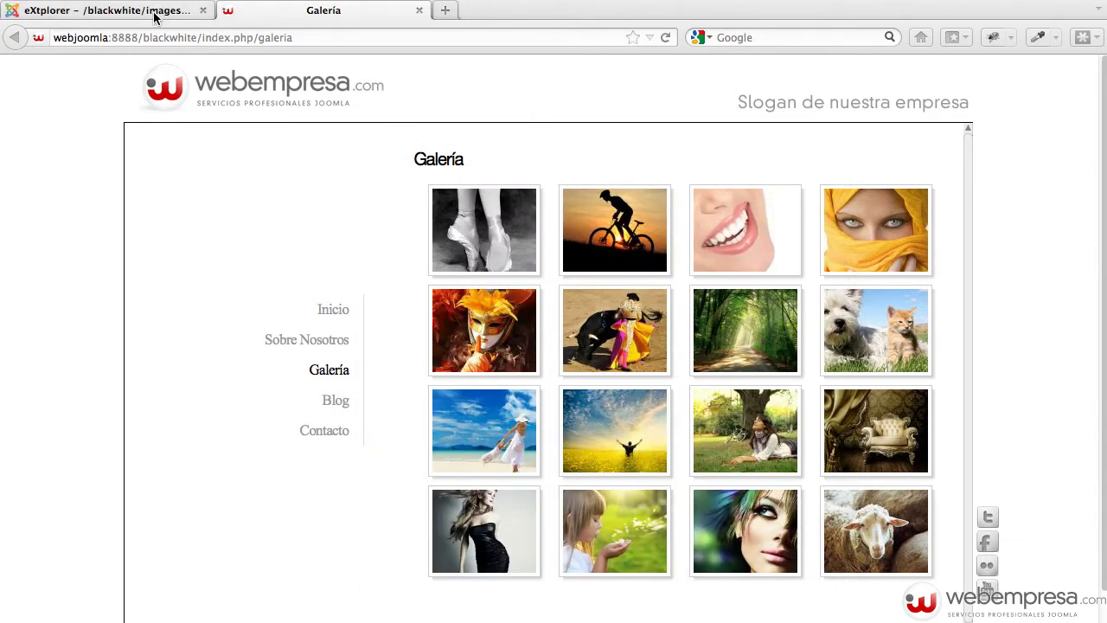
pyautogui.click(152, 12)
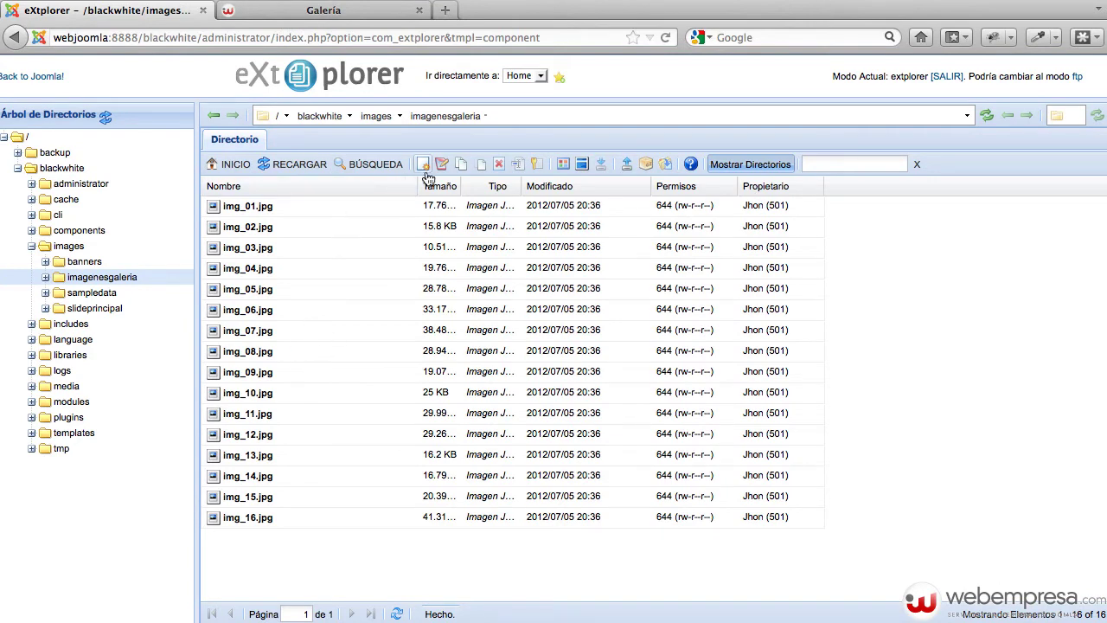
# Upload img_17.jpg into imagenesgaleria and check its new entry in the list
pyautogui.click(627, 164)
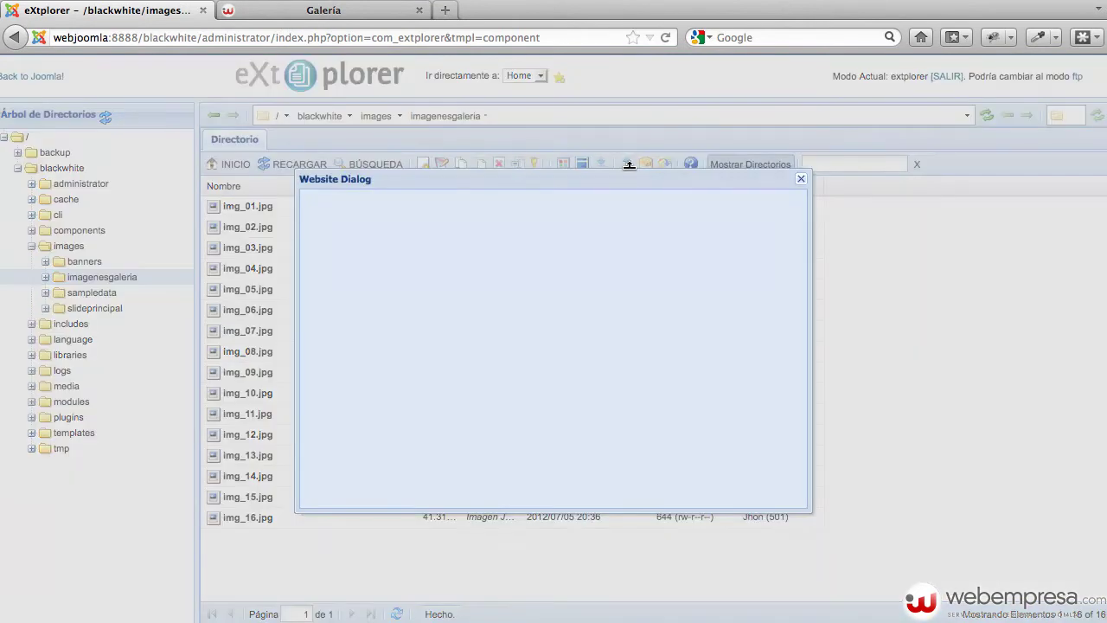
pyautogui.click(631, 264)
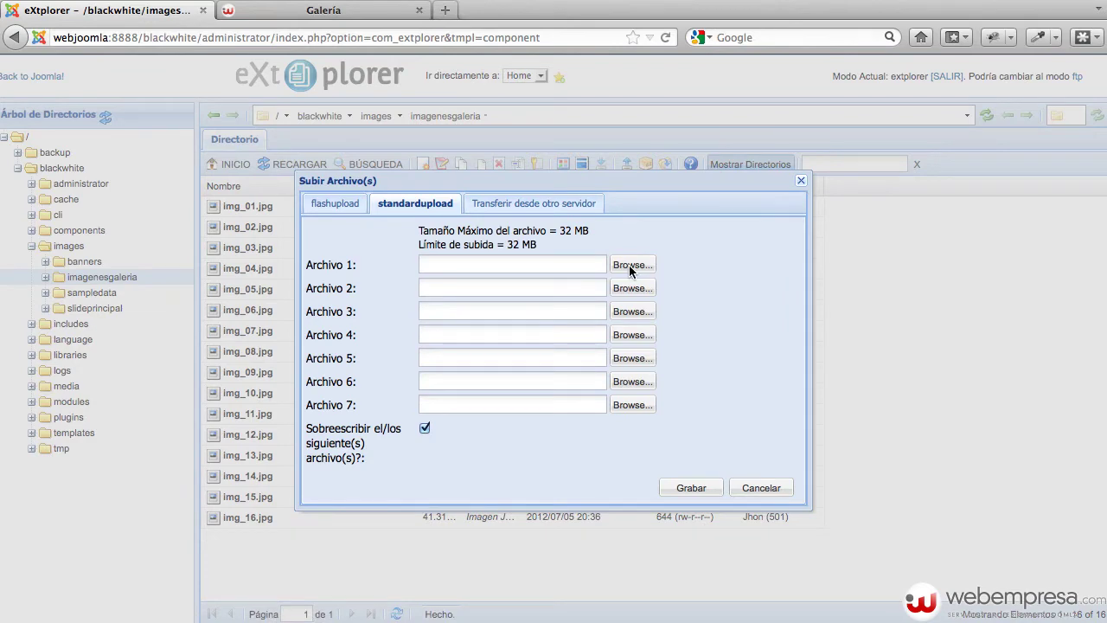
pyautogui.click(534, 52)
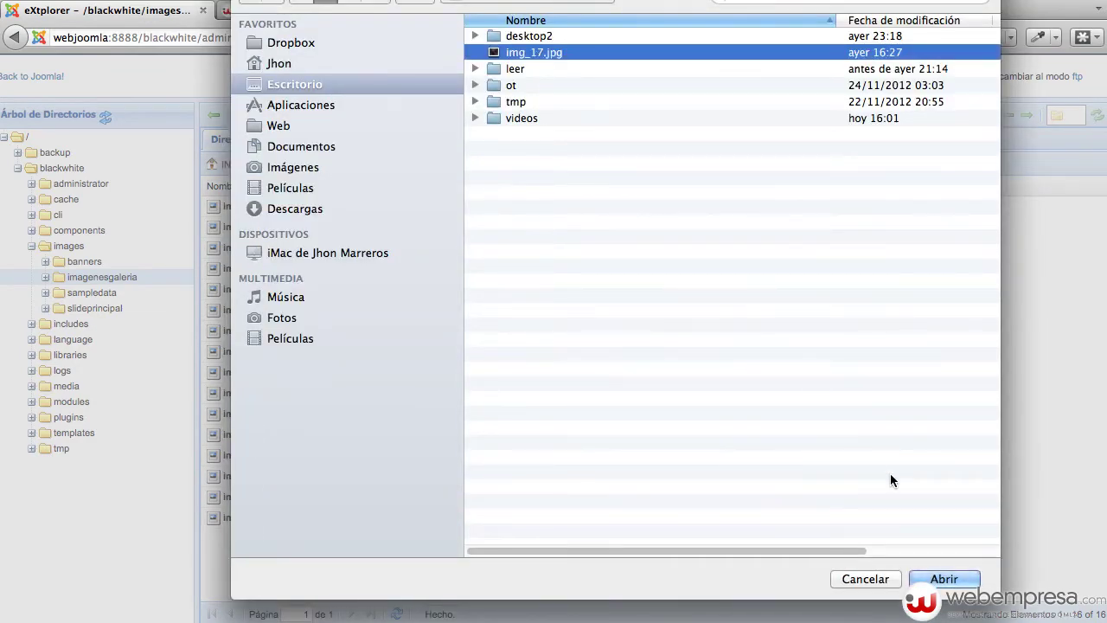
pyautogui.click(950, 581)
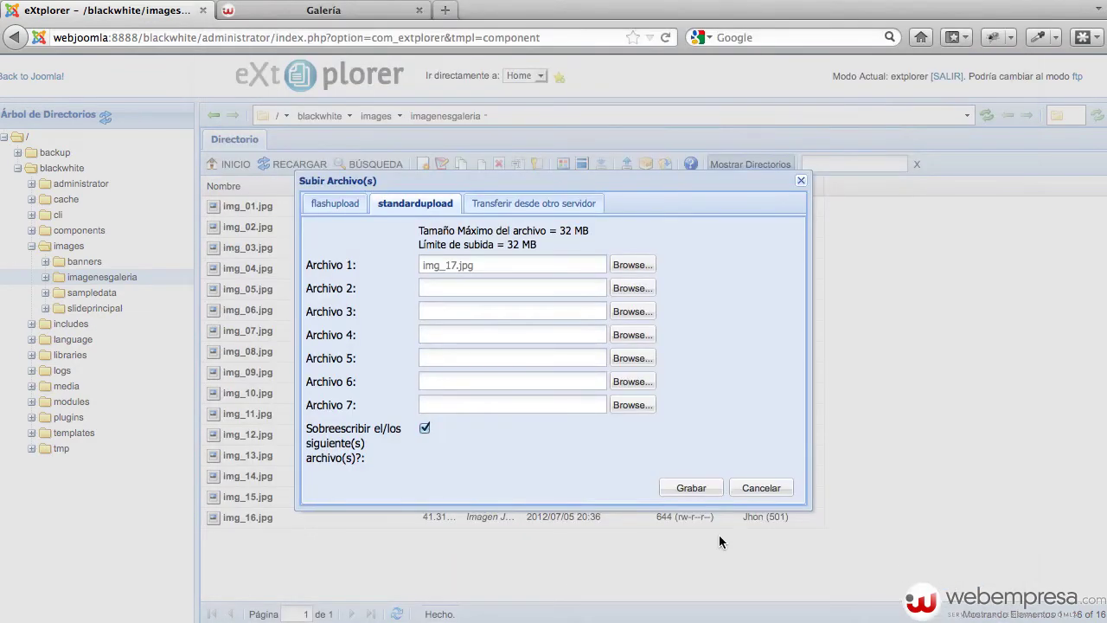
pyautogui.click(687, 490)
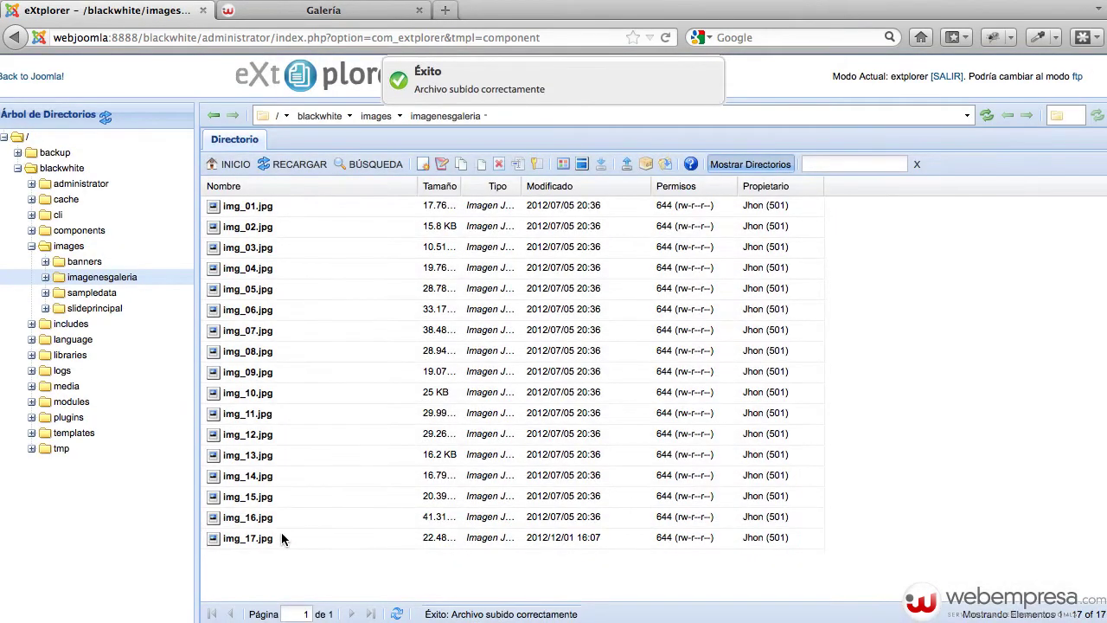
pyautogui.click(281, 537)
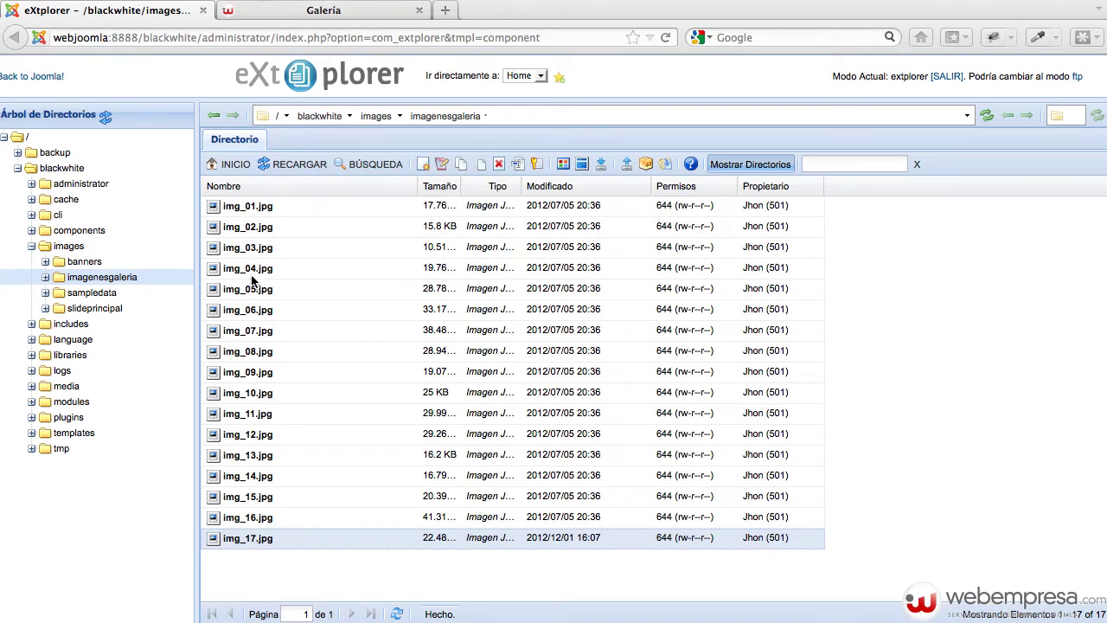
# Reload the Galería page and preview the new 17th ballerina photo
pyautogui.click(275, 15)
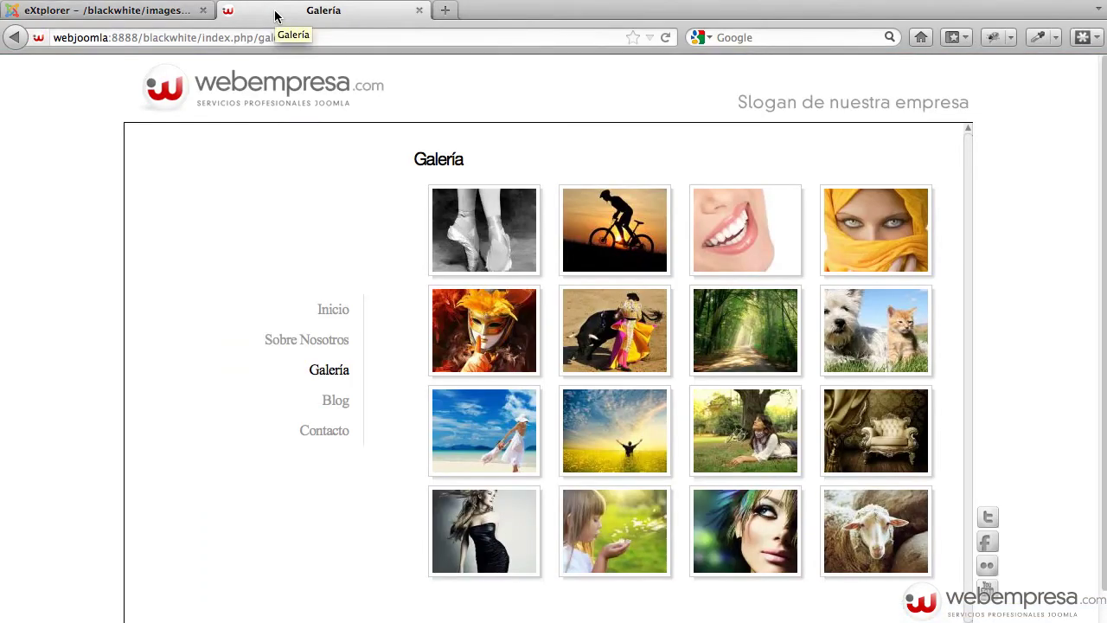
pyautogui.press('super+r')
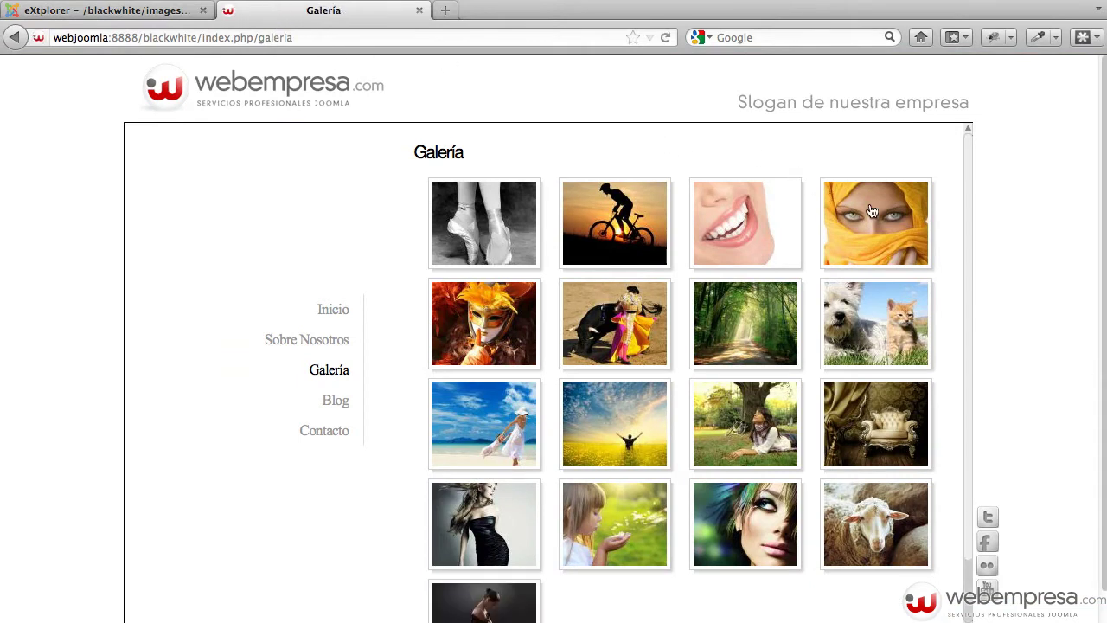
pyautogui.scroll(-1, 871, 211)
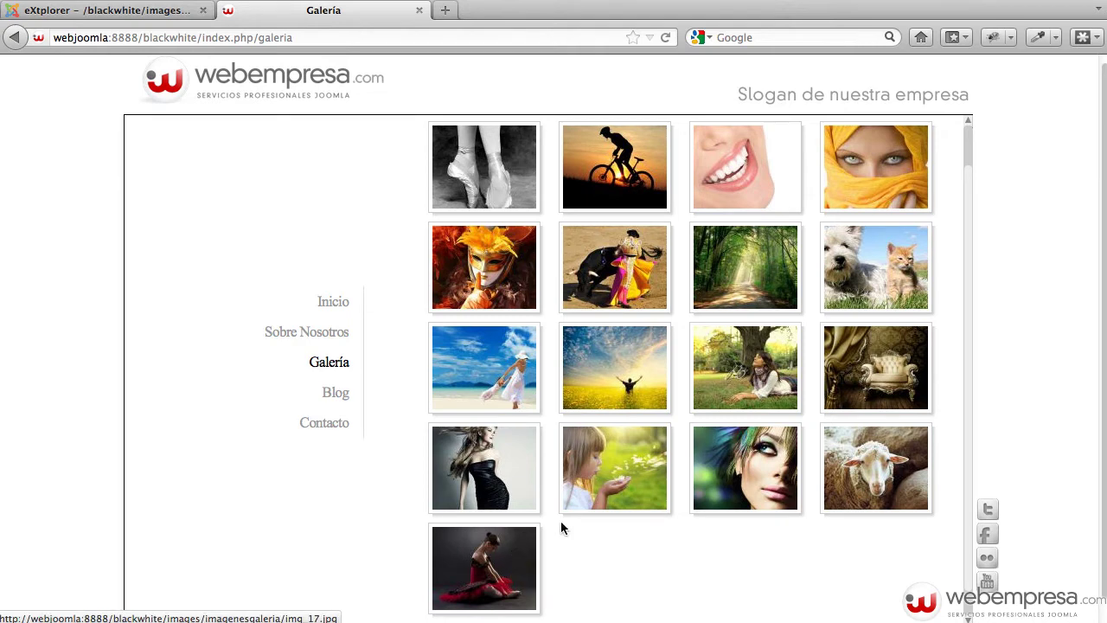
pyautogui.scroll(-1, 560, 523)
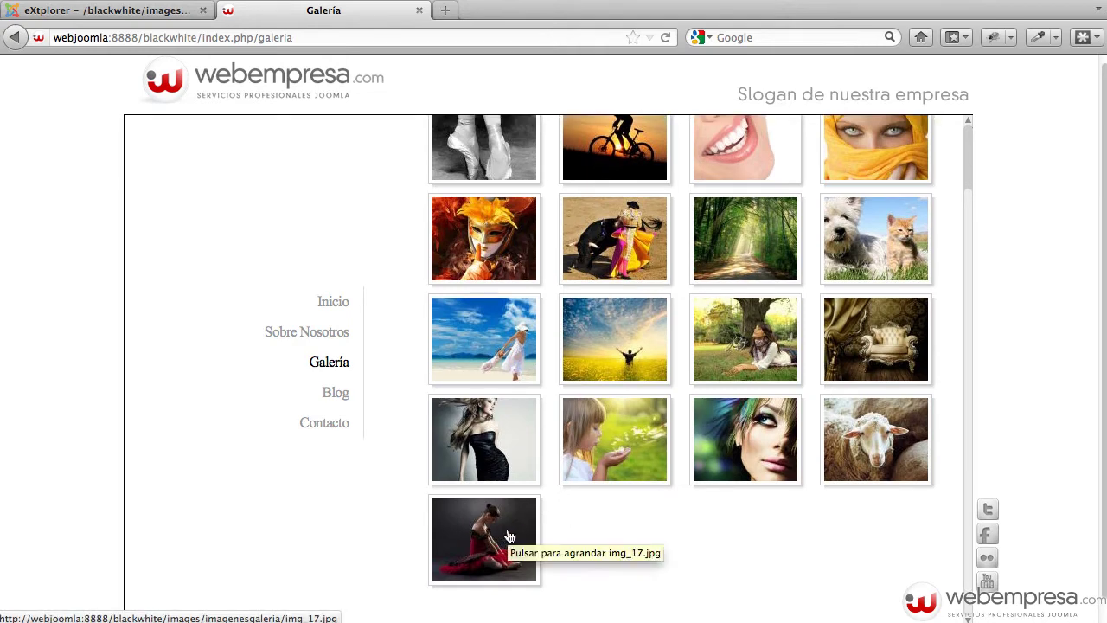
pyautogui.click(509, 537)
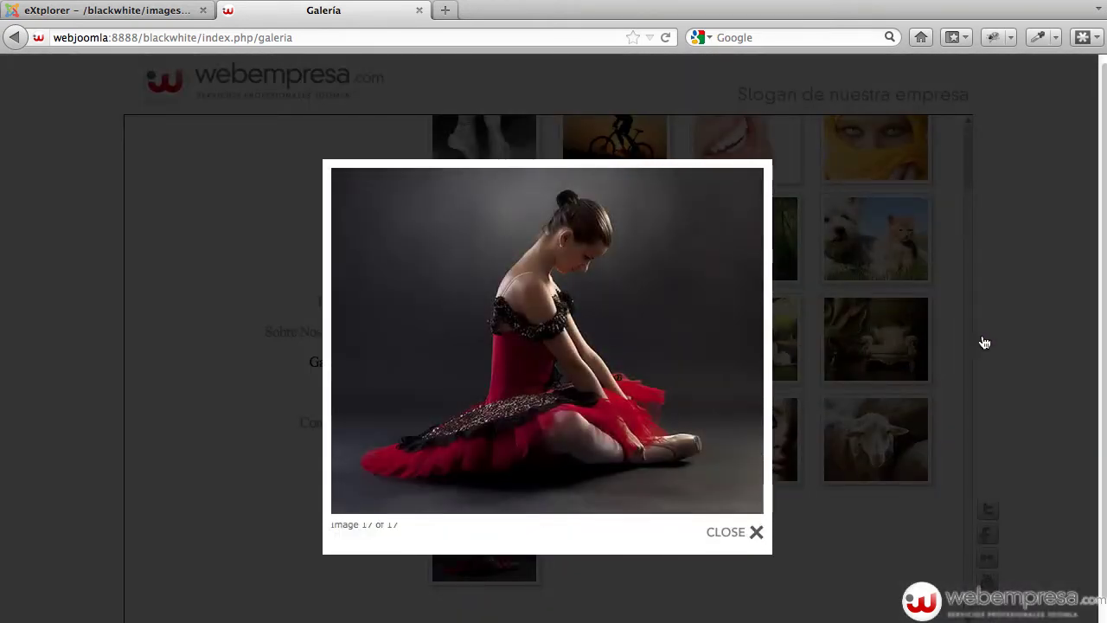
pyautogui.click(996, 343)
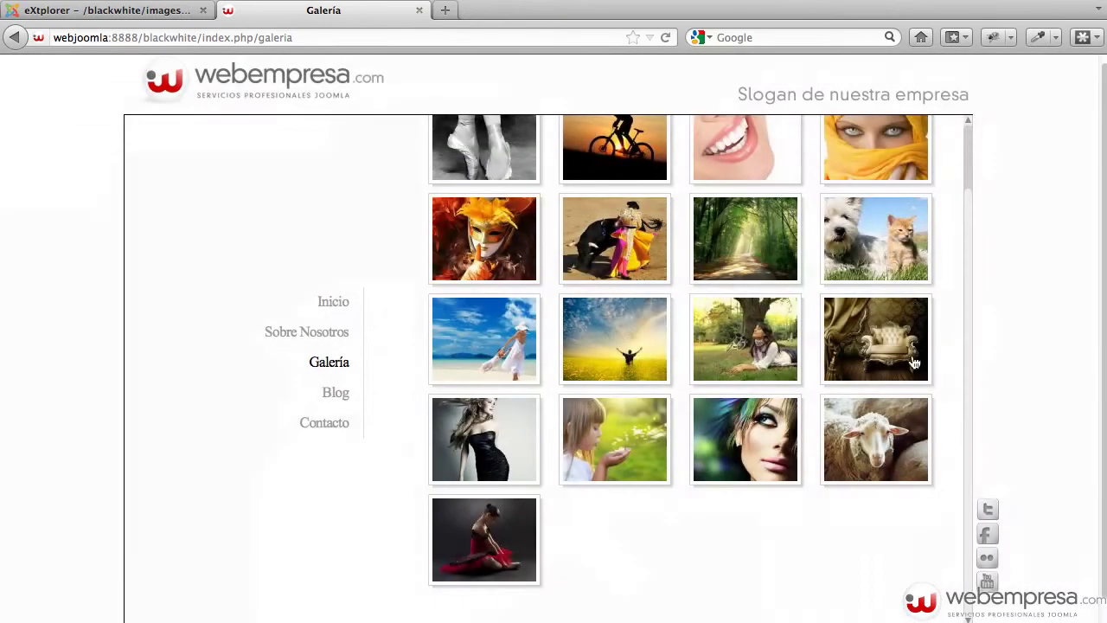
# Leave eXtplorer and go back to the Joomla administration control panel
pyautogui.click(143, 12)
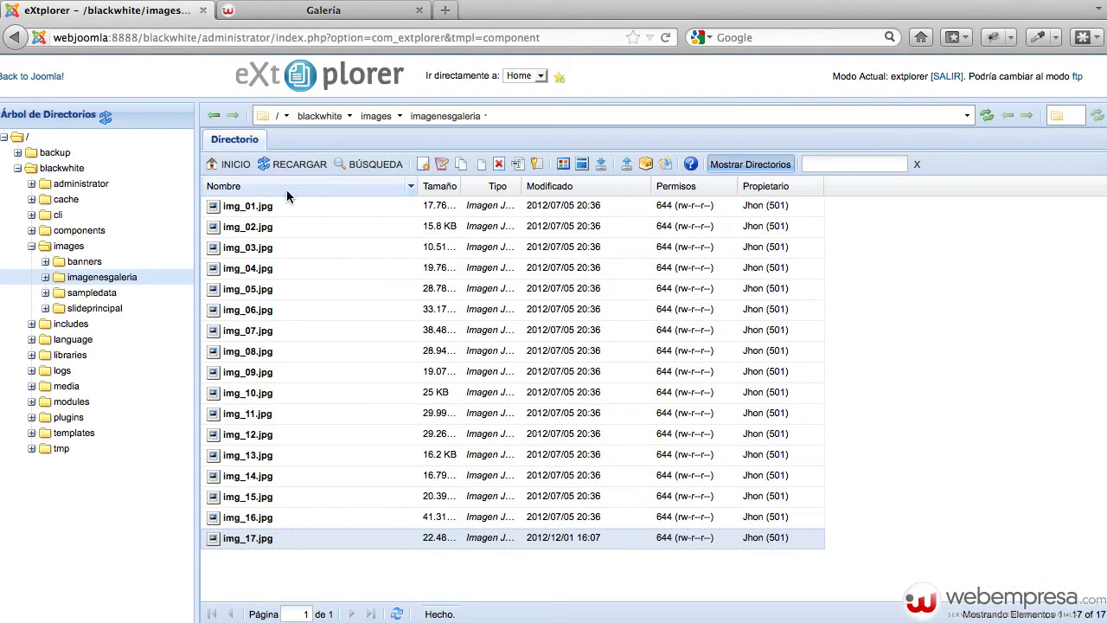
pyautogui.click(328, 10)
pyautogui.scroll(2, 483, 207)
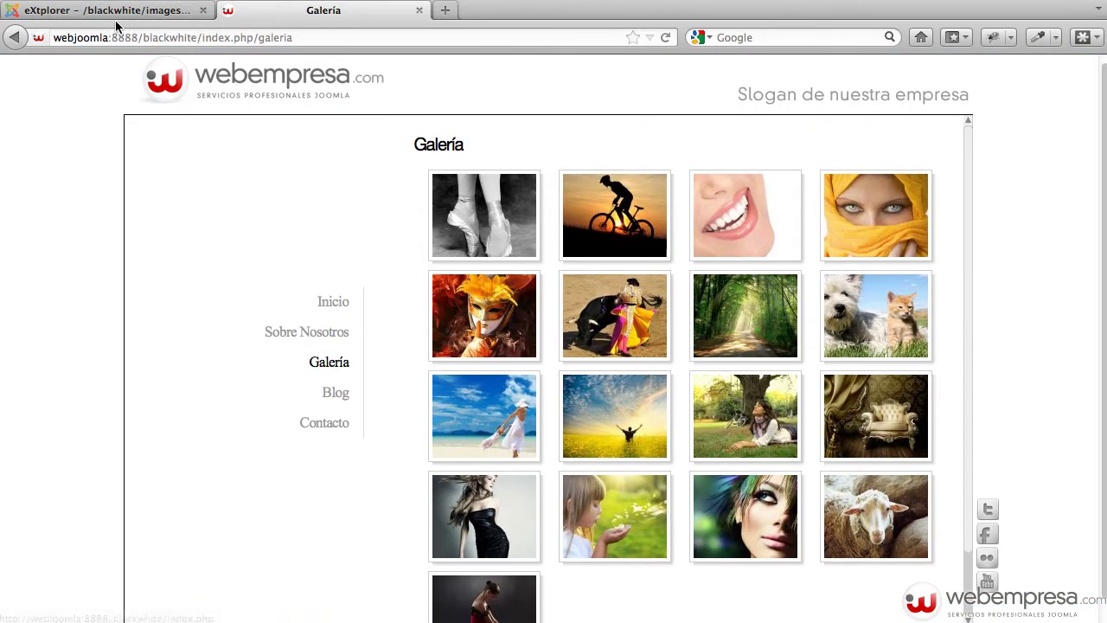
pyautogui.click(110, 10)
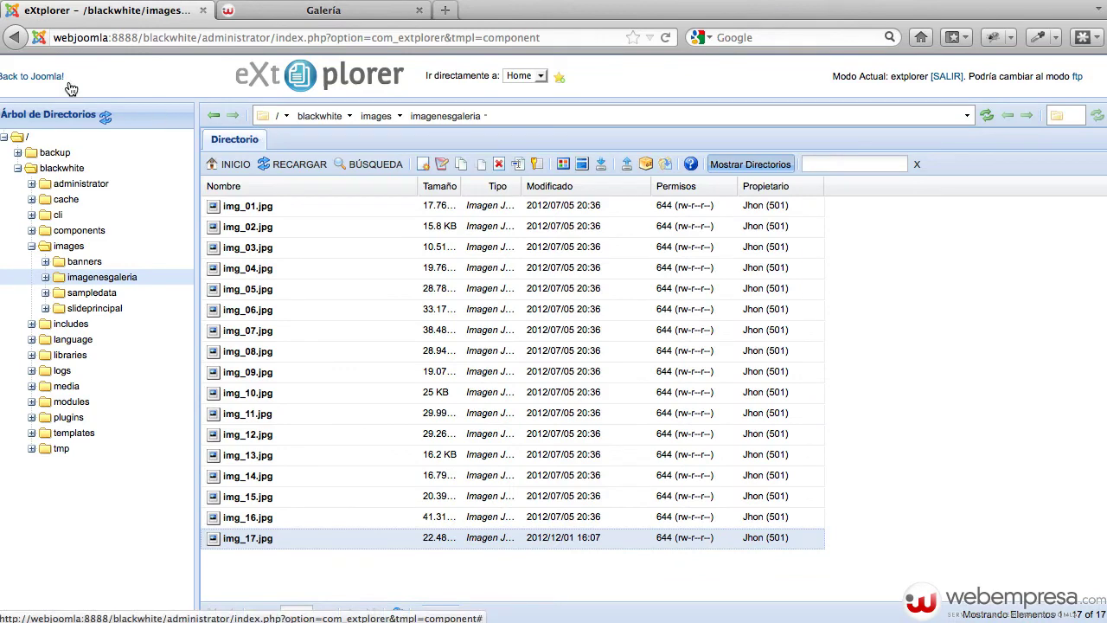
pyautogui.click(36, 80)
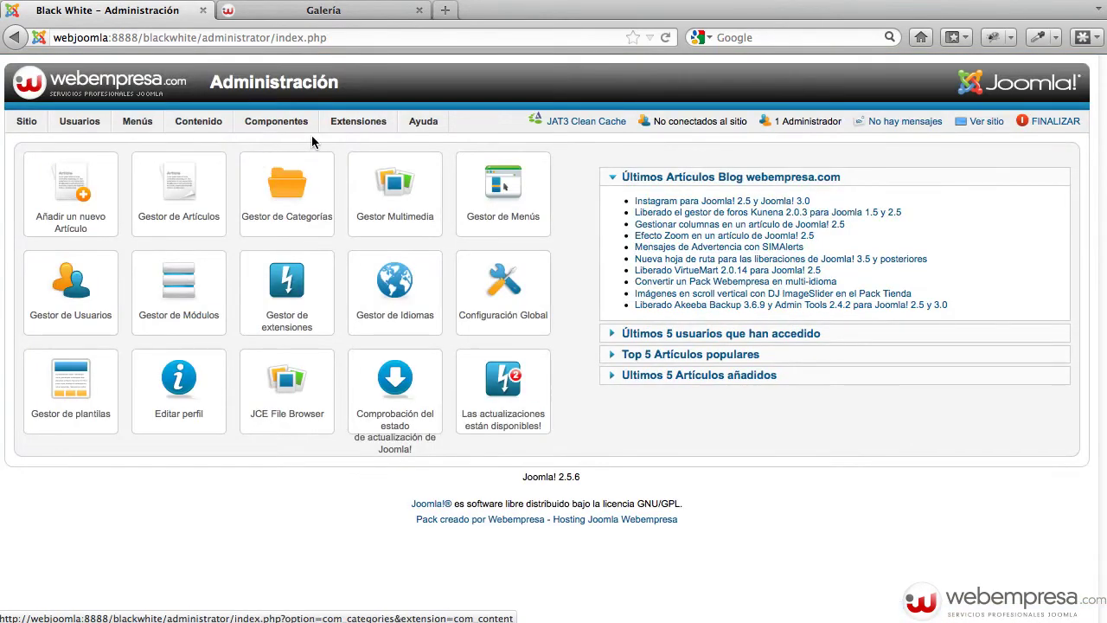
# Change Simple Image Gallery's thumbnail width from 120 to 200 and height to 100, then save and close
pyautogui.moveTo(358, 121)
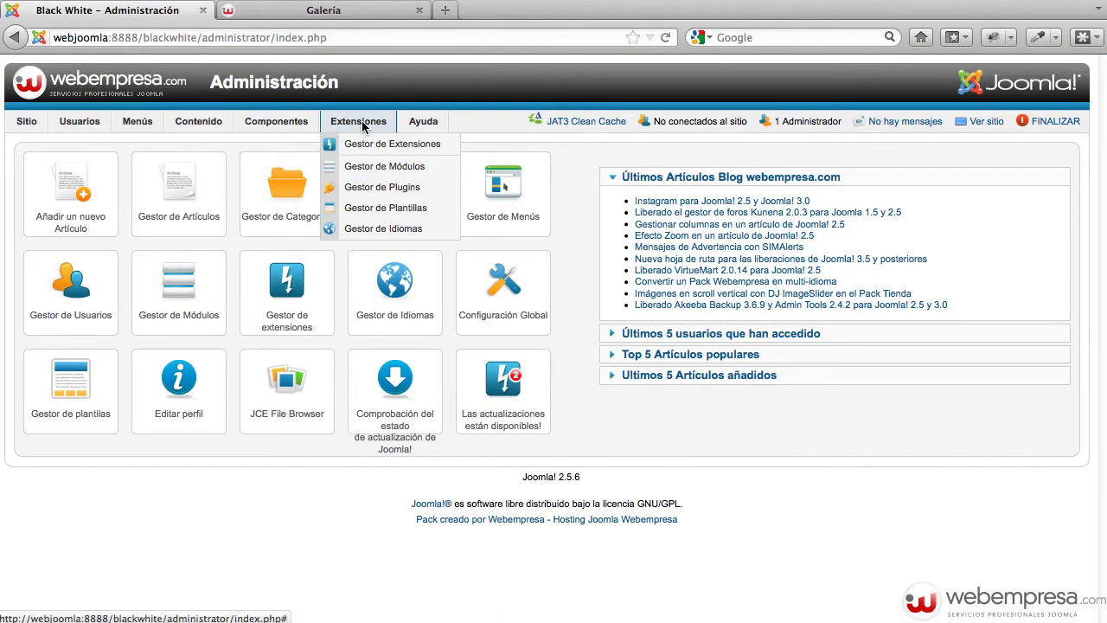
pyautogui.click(393, 187)
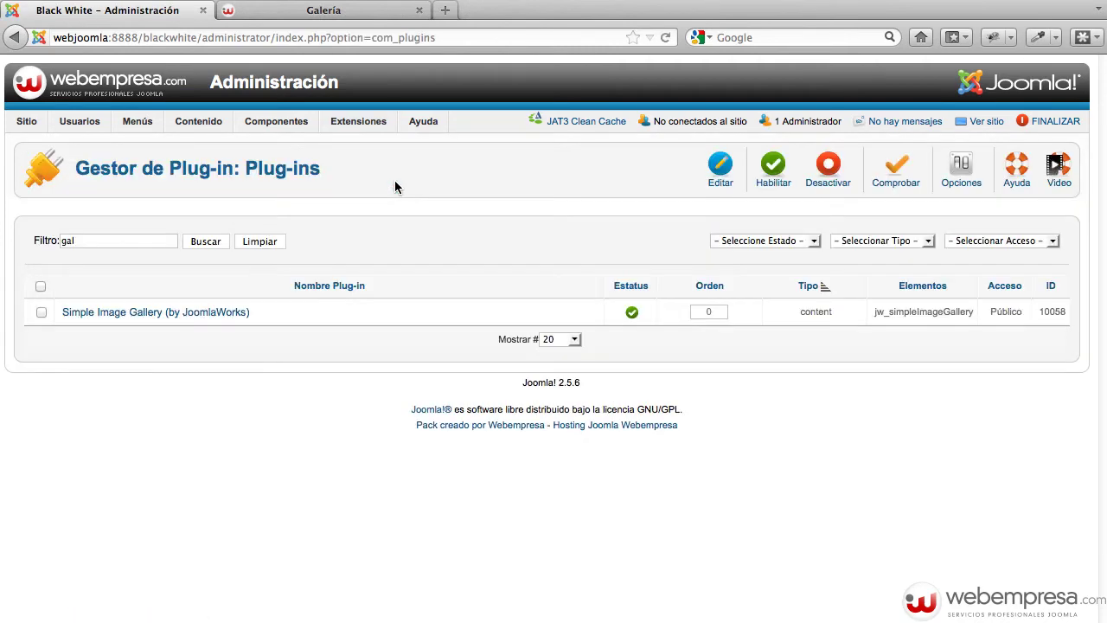
pyautogui.click(180, 316)
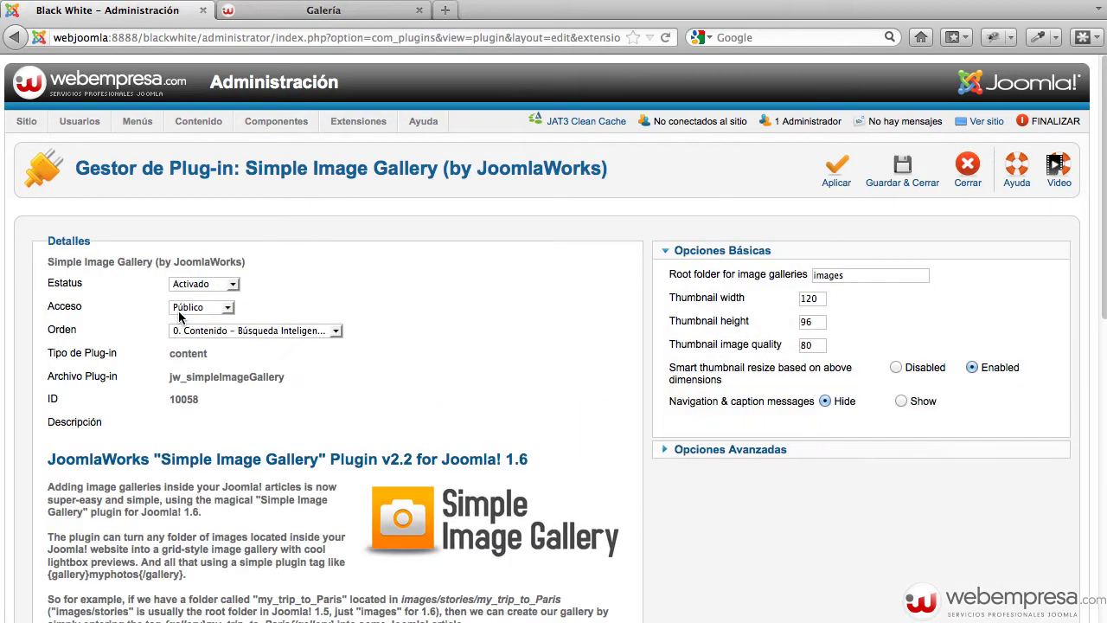
pyautogui.click(821, 299)
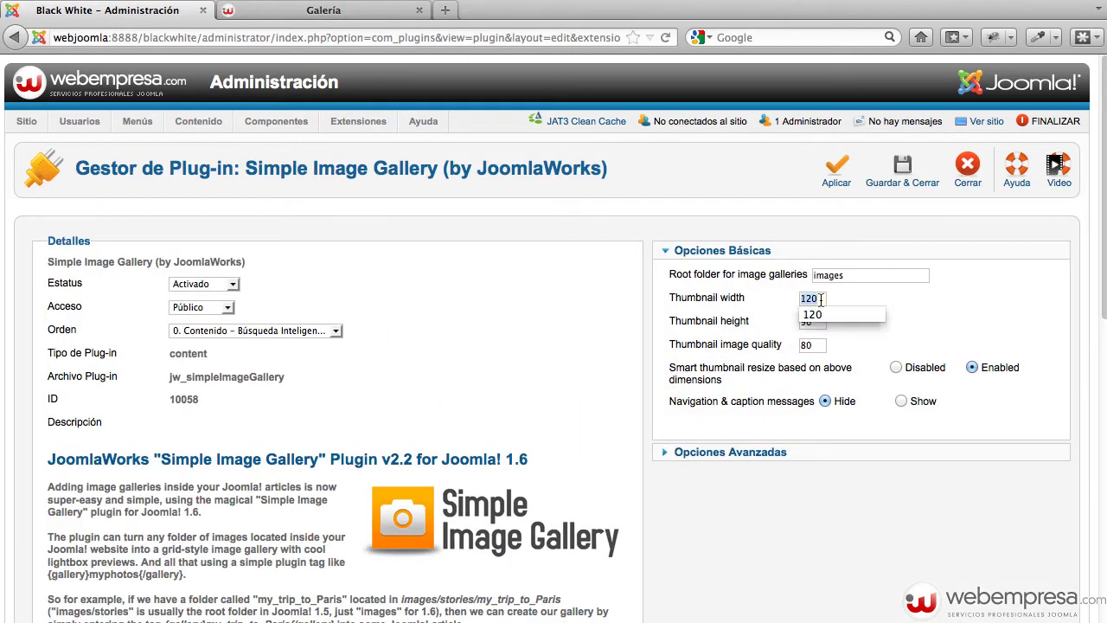
pyautogui.click(990, 323)
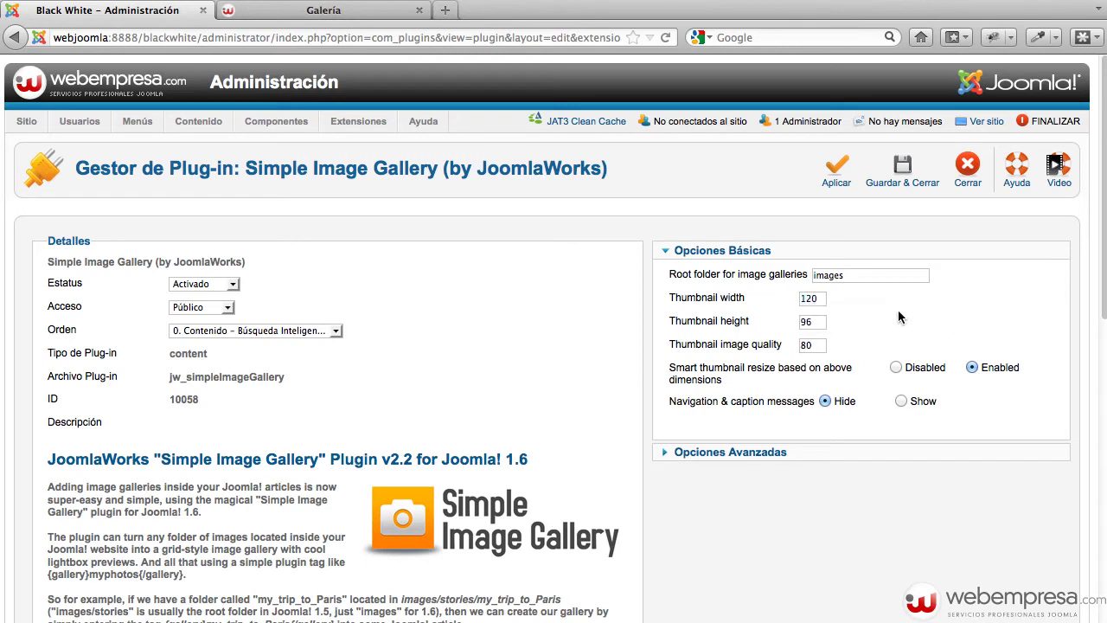
pyautogui.doubleClick(817, 298)
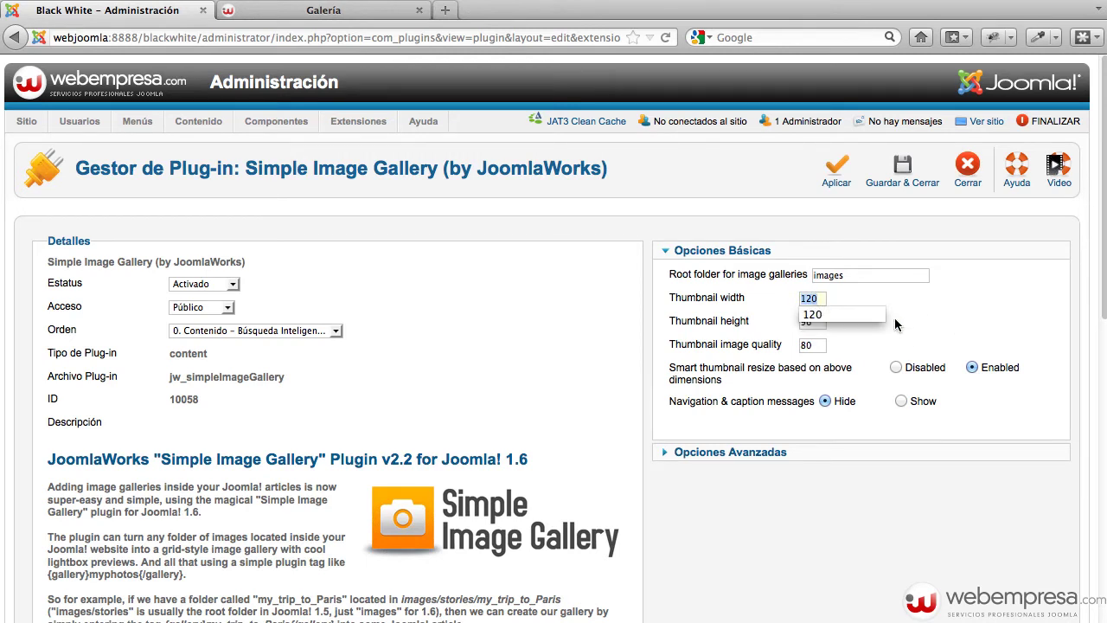
pyautogui.write('200')
pyautogui.press('Tab')
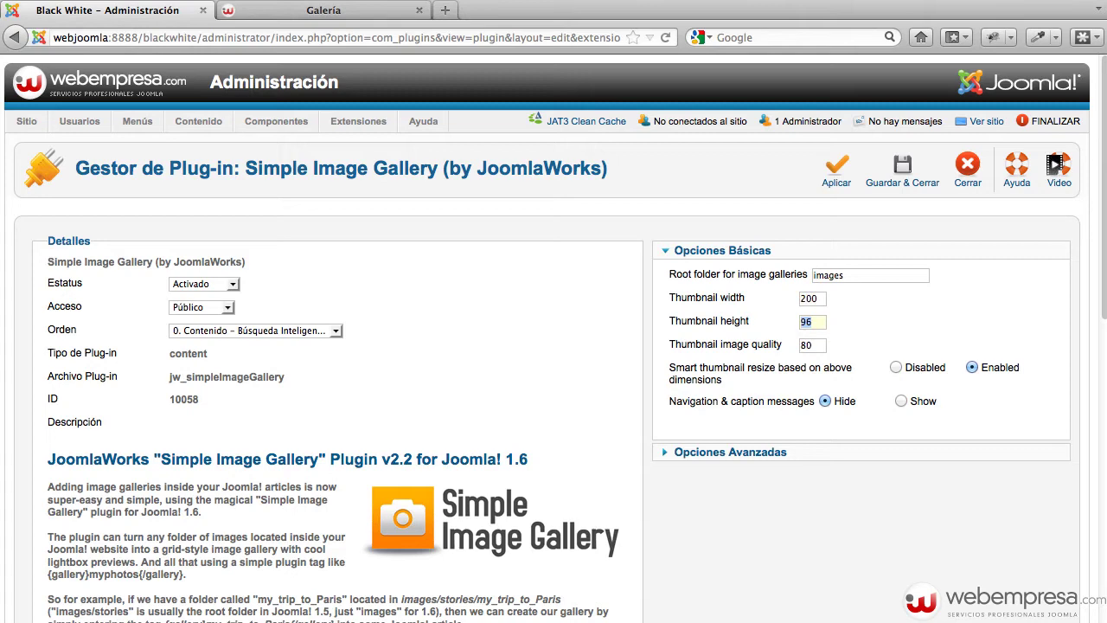
pyautogui.write('100')
pyautogui.click(891, 179)
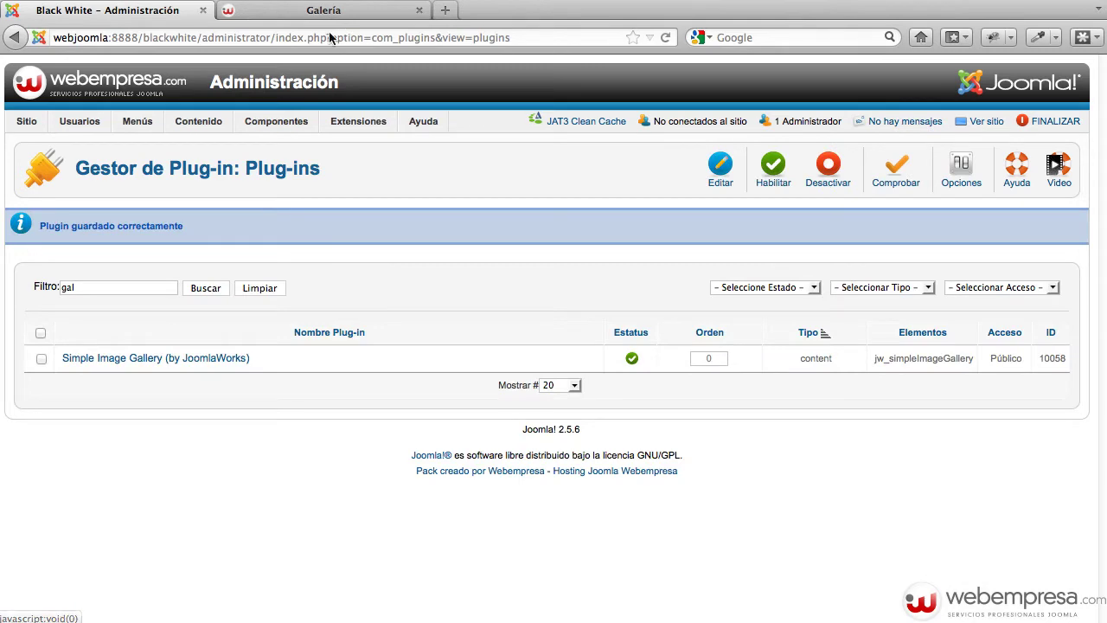
pyautogui.click(308, 12)
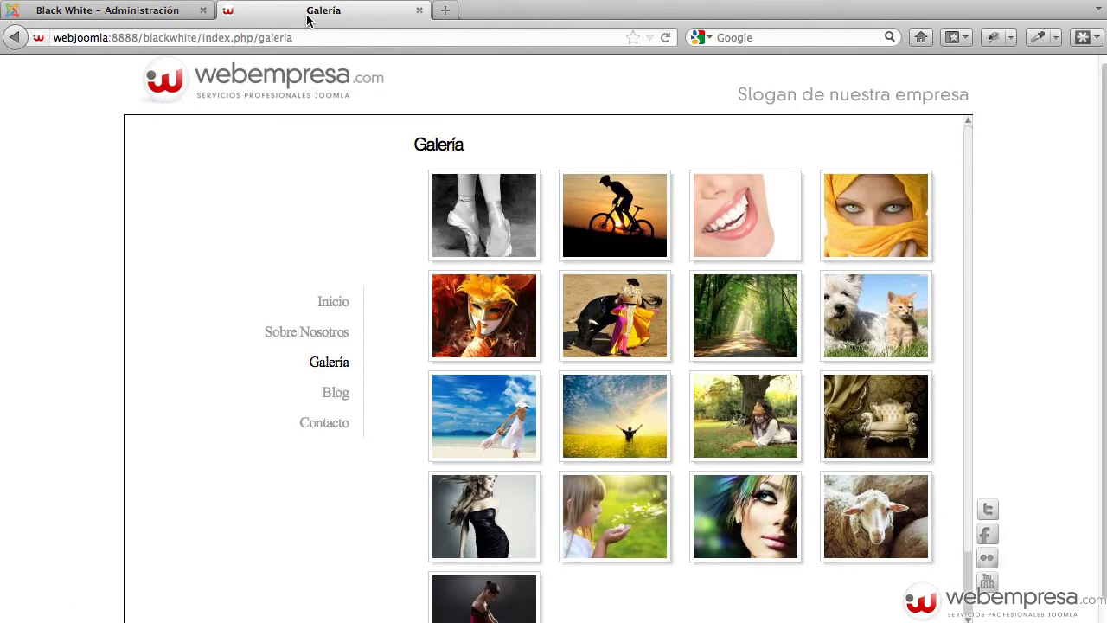
# Reload the Galería page to view the larger thumbnails and the yellow-scarf photo, then return to Plug-in Manager
pyautogui.press('super+r')
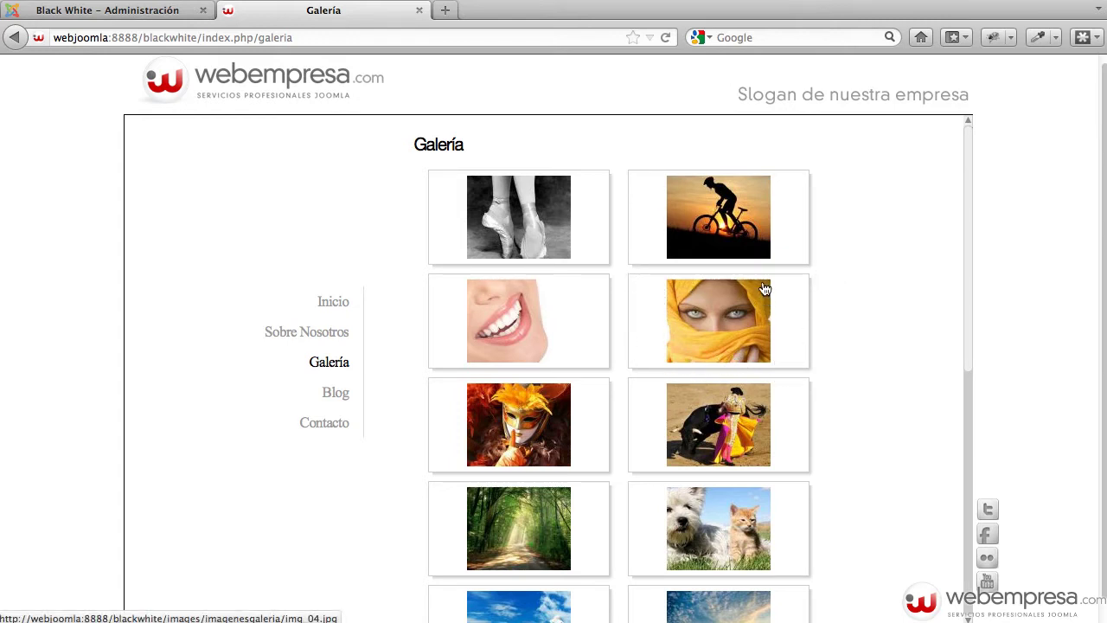
pyautogui.click(664, 348)
pyautogui.click(158, 13)
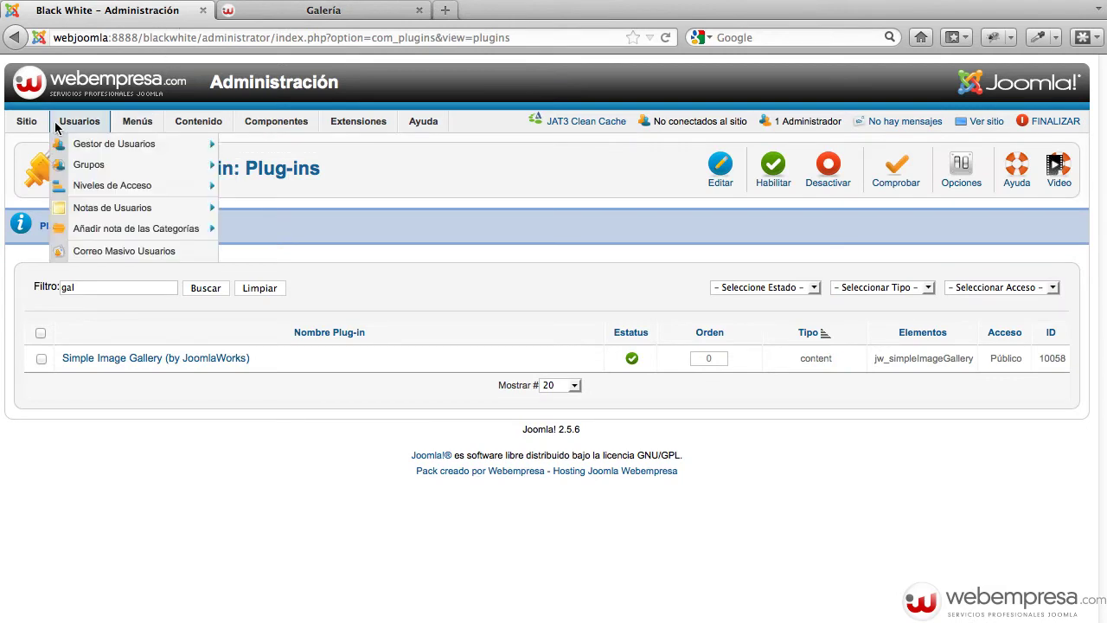
# Delete the jw_simpleImageGallery cache group, then open the public site in a new tab
pyautogui.moveTo(19, 123)
pyautogui.moveTo(83, 214)
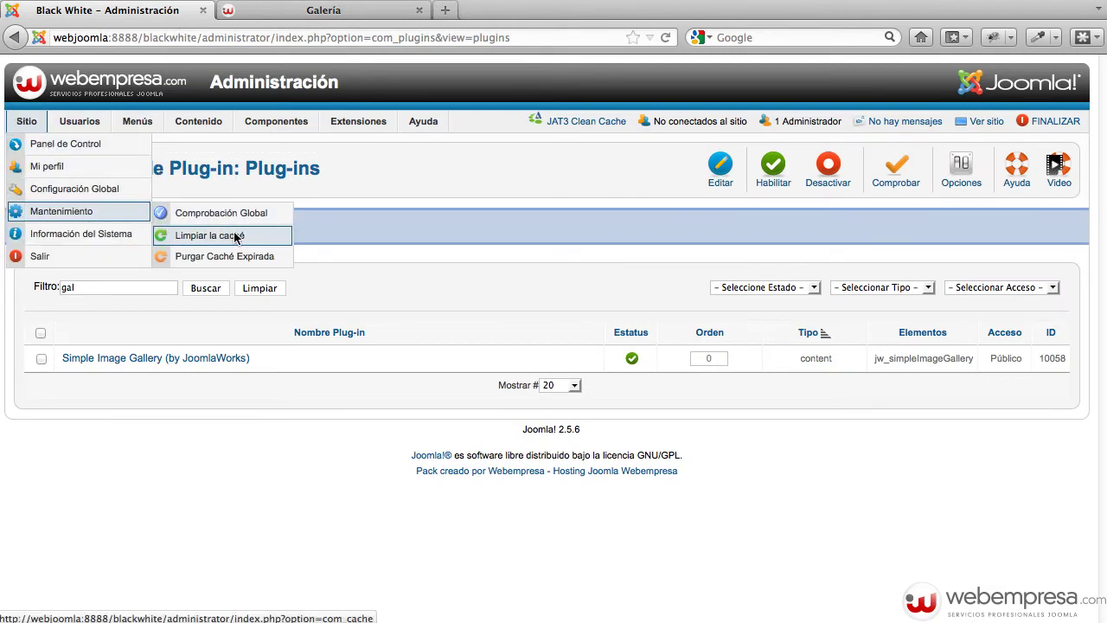
pyautogui.click(263, 239)
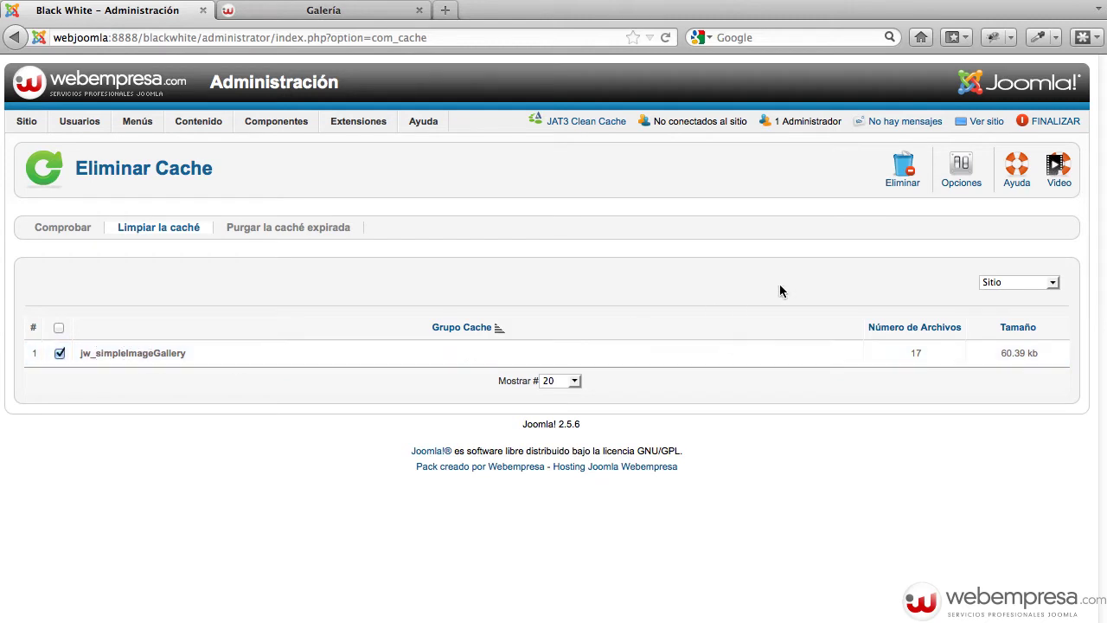
pyautogui.click(899, 177)
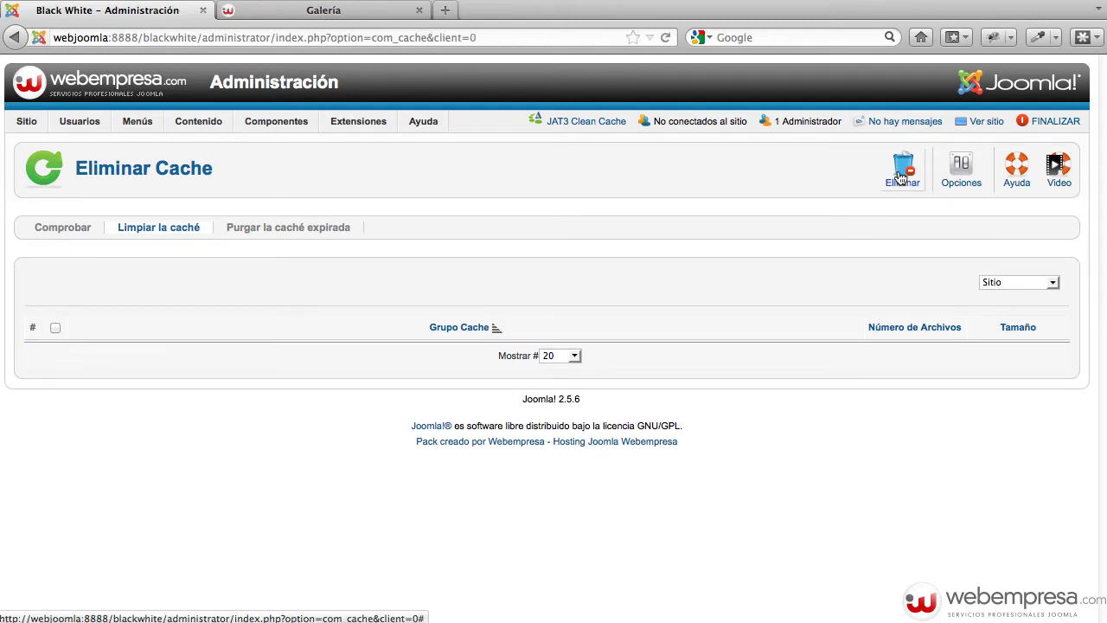
pyautogui.click(990, 121)
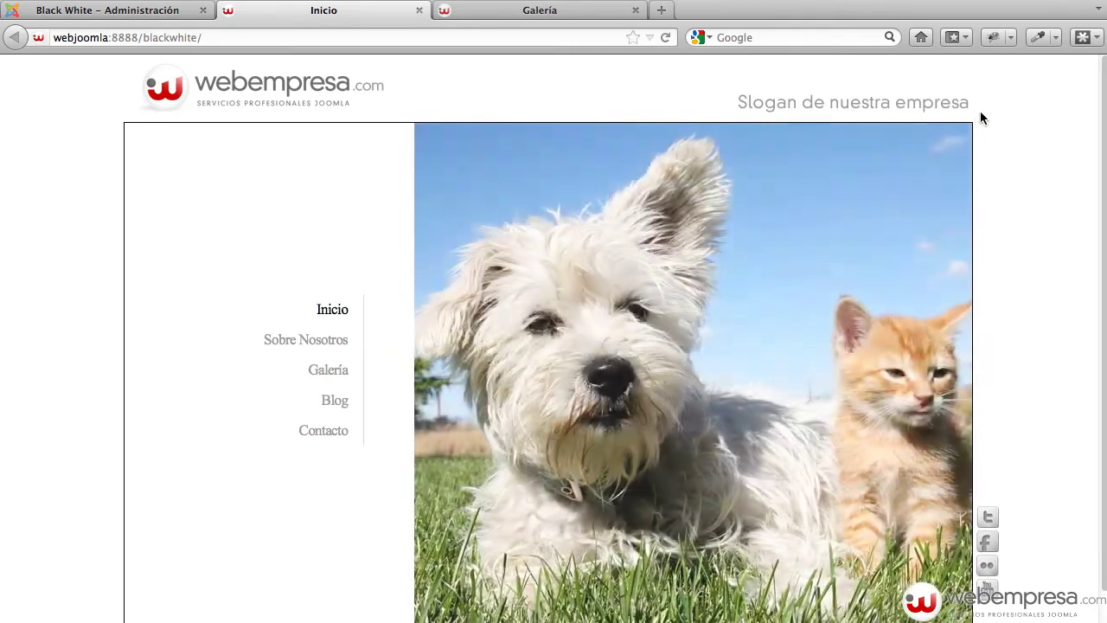
# Open the front-end Galería page and scroll through its enlarged two-column thumbnail grid
pyautogui.click(325, 377)
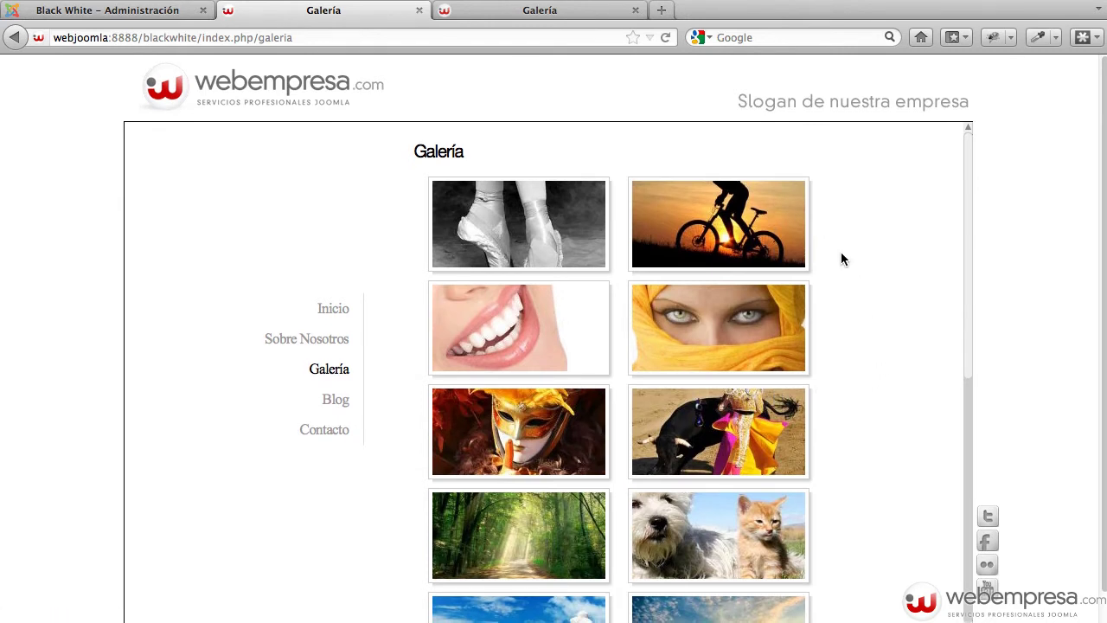
pyautogui.scroll(-5, 841, 254)
pyautogui.scroll(4, 841, 254)
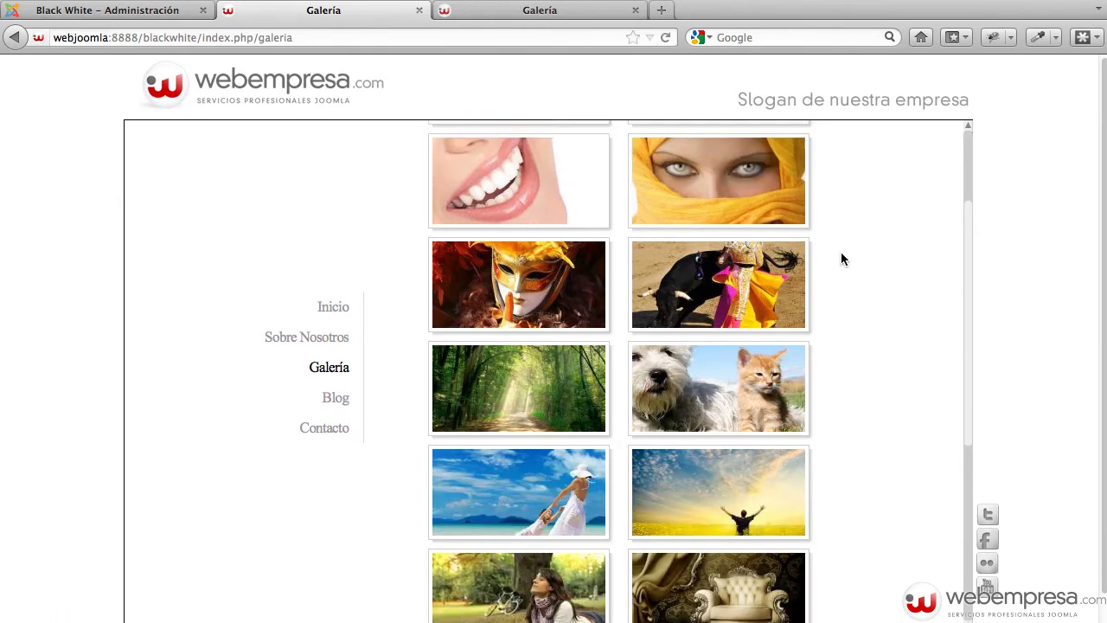
pyautogui.scroll(-11, 841, 254)
pyautogui.scroll(12, 841, 258)
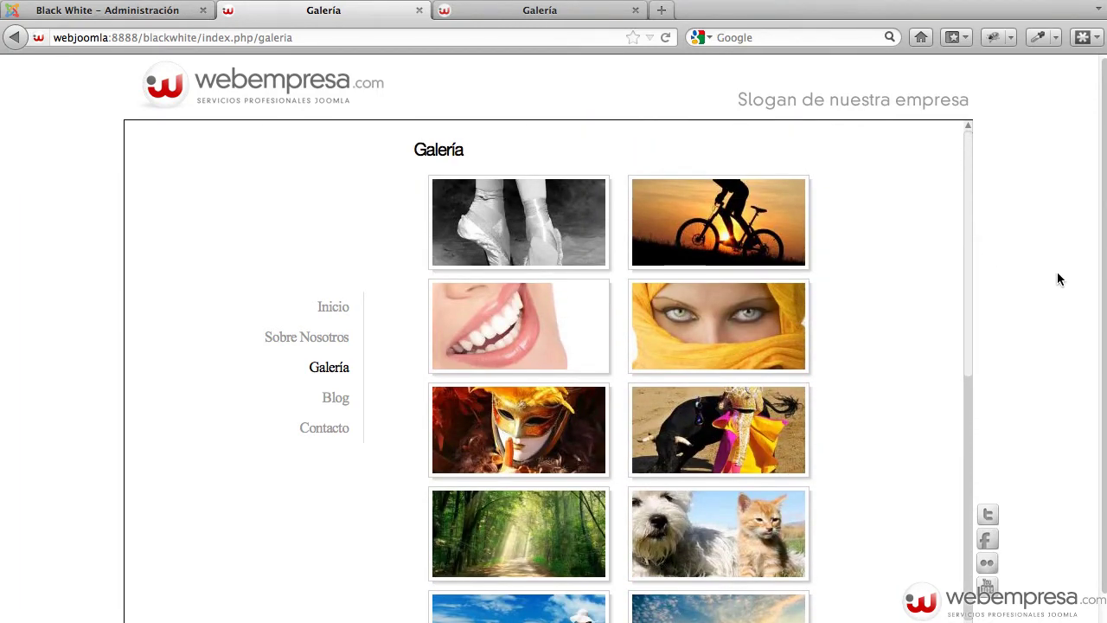
pyautogui.scroll(-1, 1059, 279)
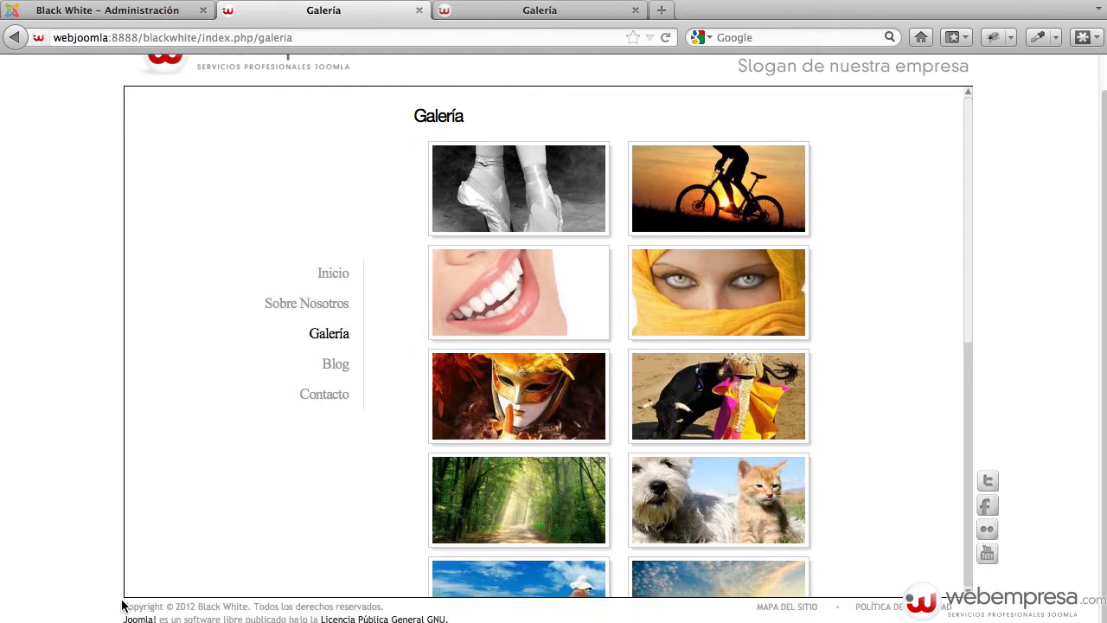
# Filter the Module Manager by 'pie', inspect Pie de Página without changes, and unpublish it
pyautogui.click(130, 14)
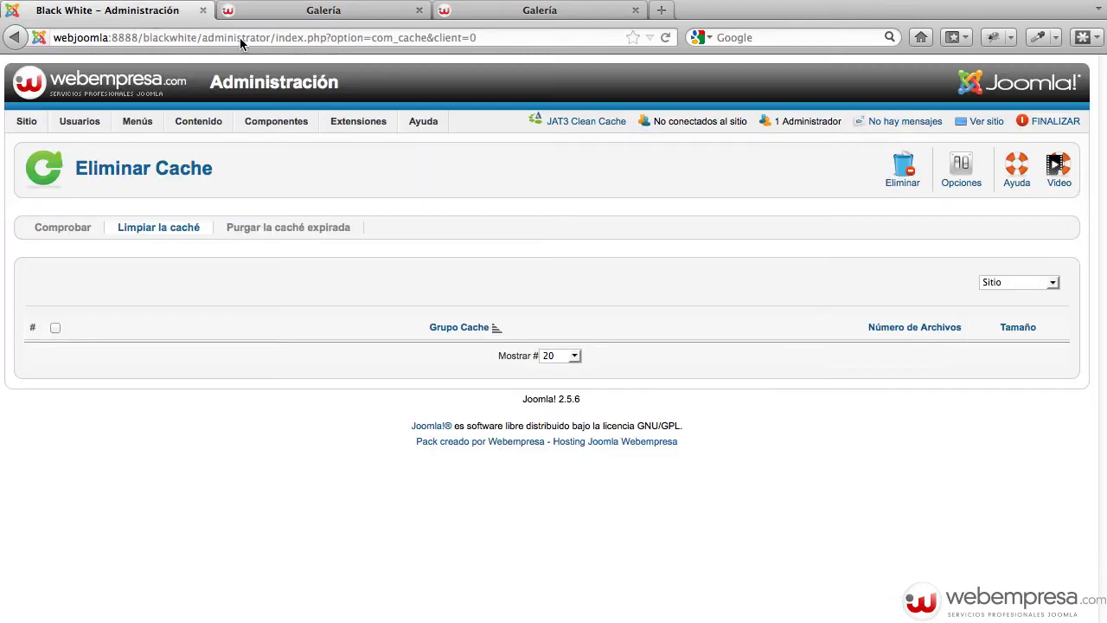
pyautogui.moveTo(358, 121)
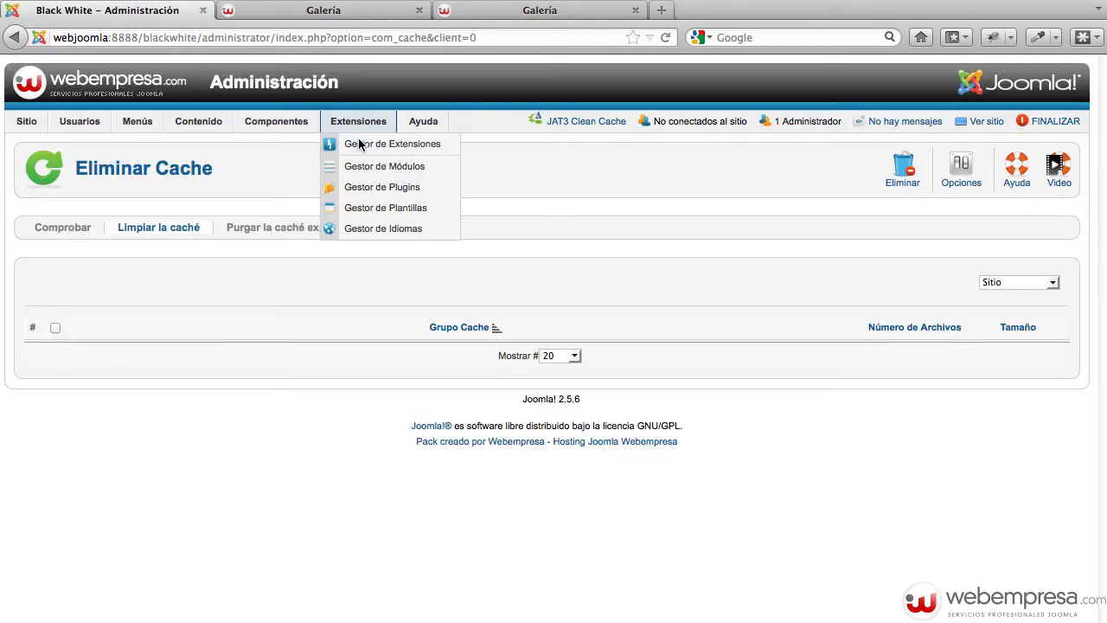
pyautogui.click(359, 164)
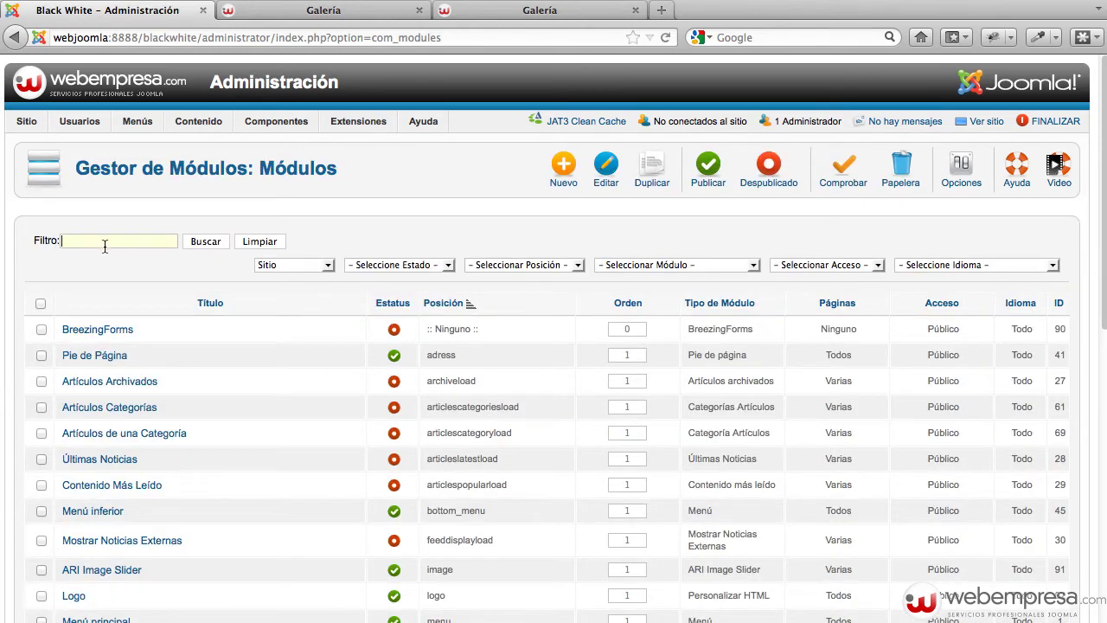
pyautogui.write('pie')
pyautogui.press('Return')
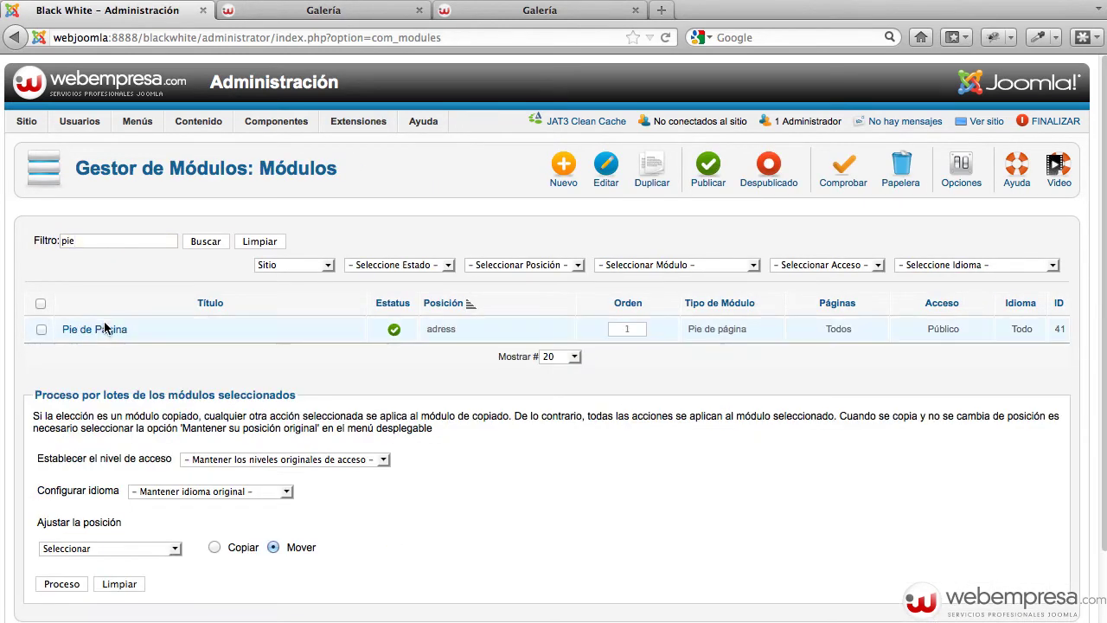
pyautogui.click(101, 329)
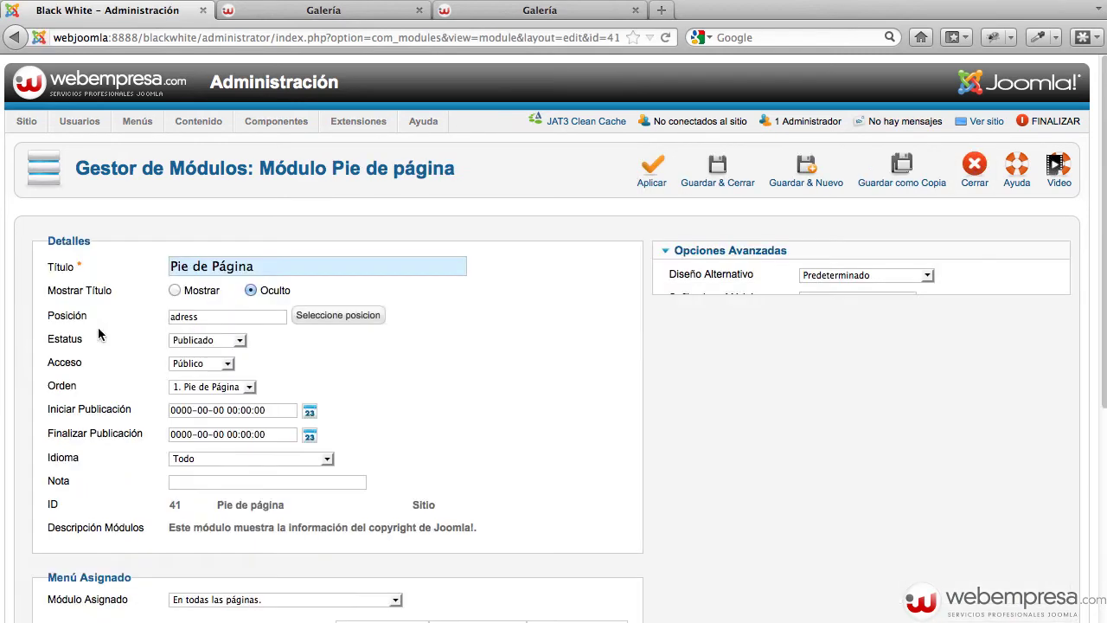
pyautogui.scroll(-5, 667, 328)
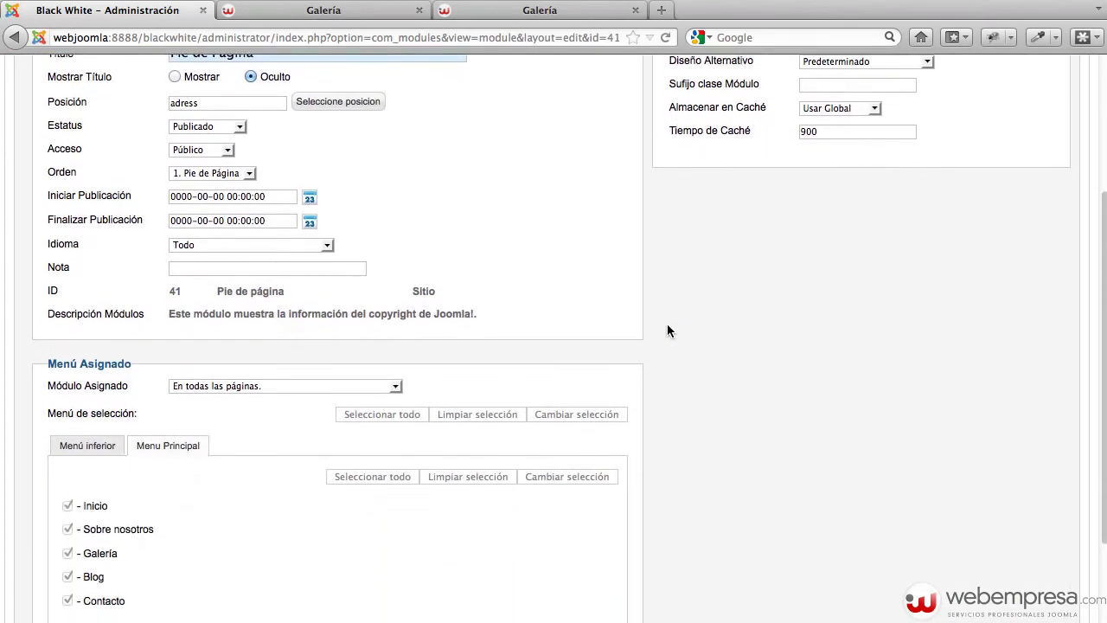
pyautogui.scroll(5, 319, 335)
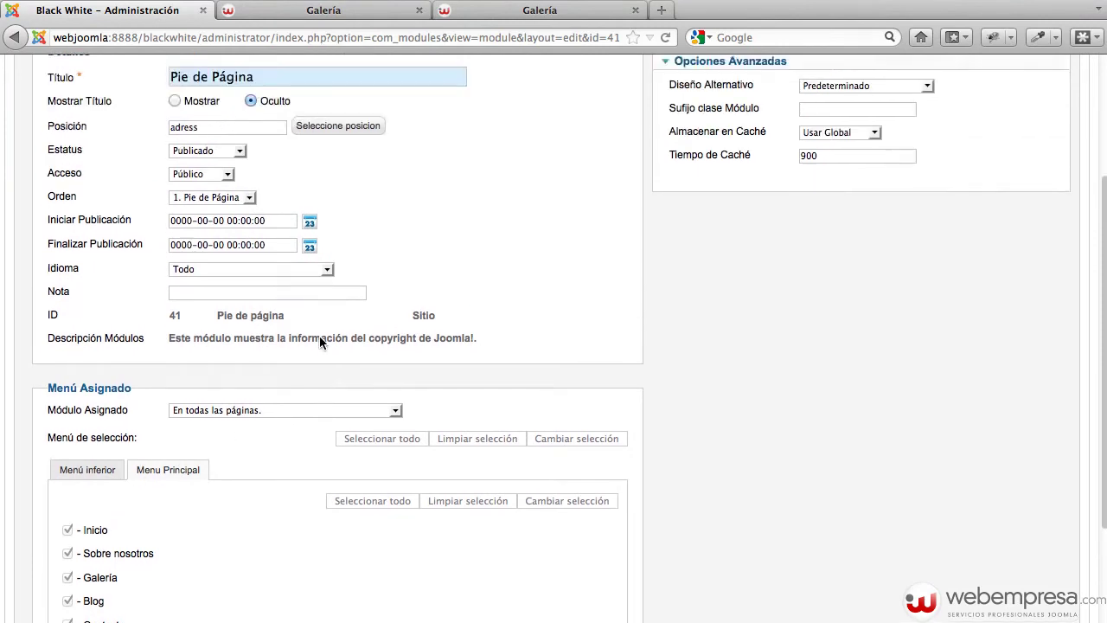
pyautogui.click(991, 185)
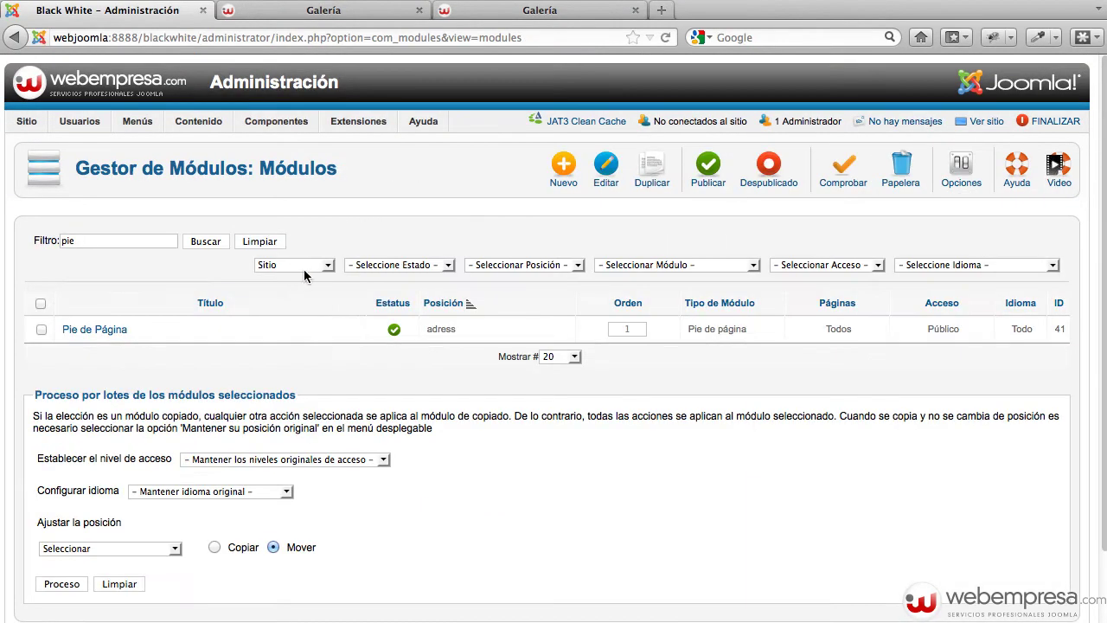
pyautogui.click(394, 329)
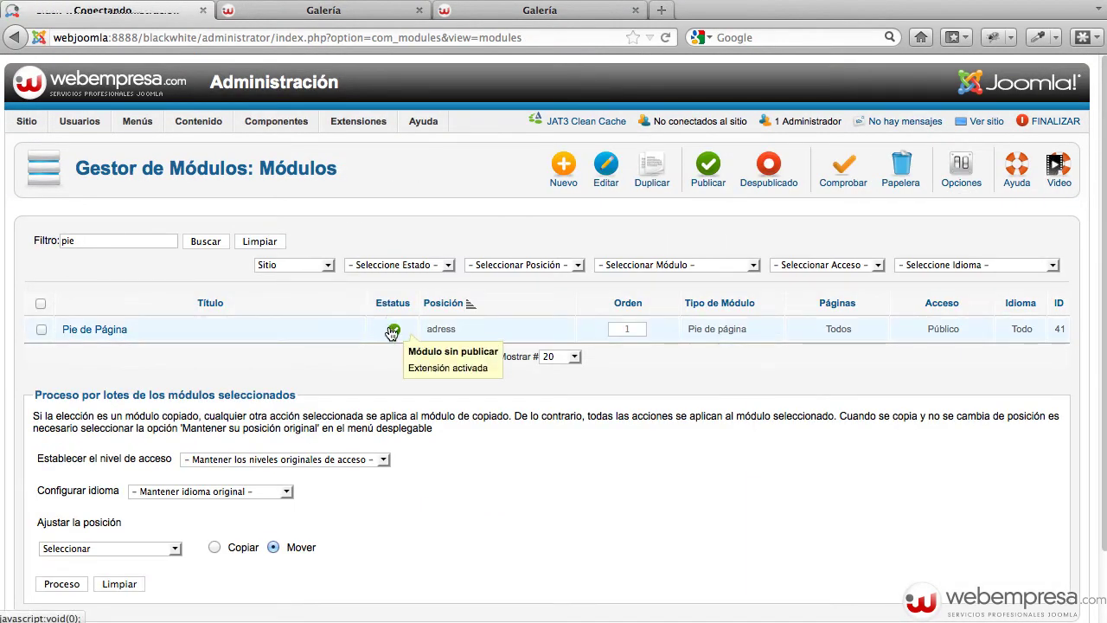
# Republish Pie de Página and reload Galería to confirm the 'Copyright © 2012 Black White' footer
pyautogui.click(328, 16)
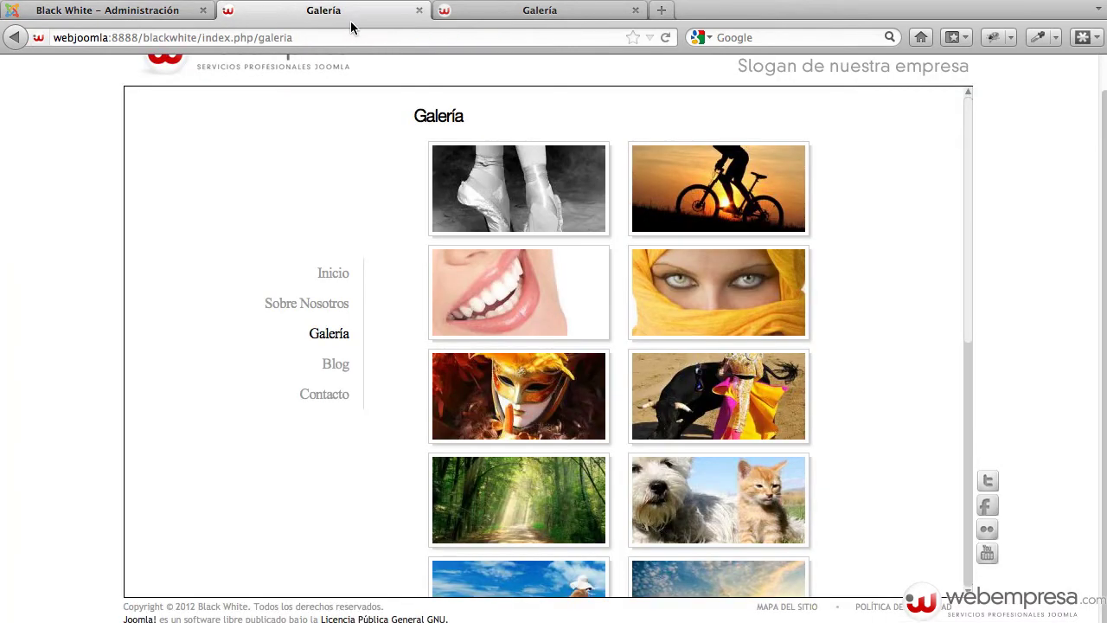
pyautogui.press('super+r')
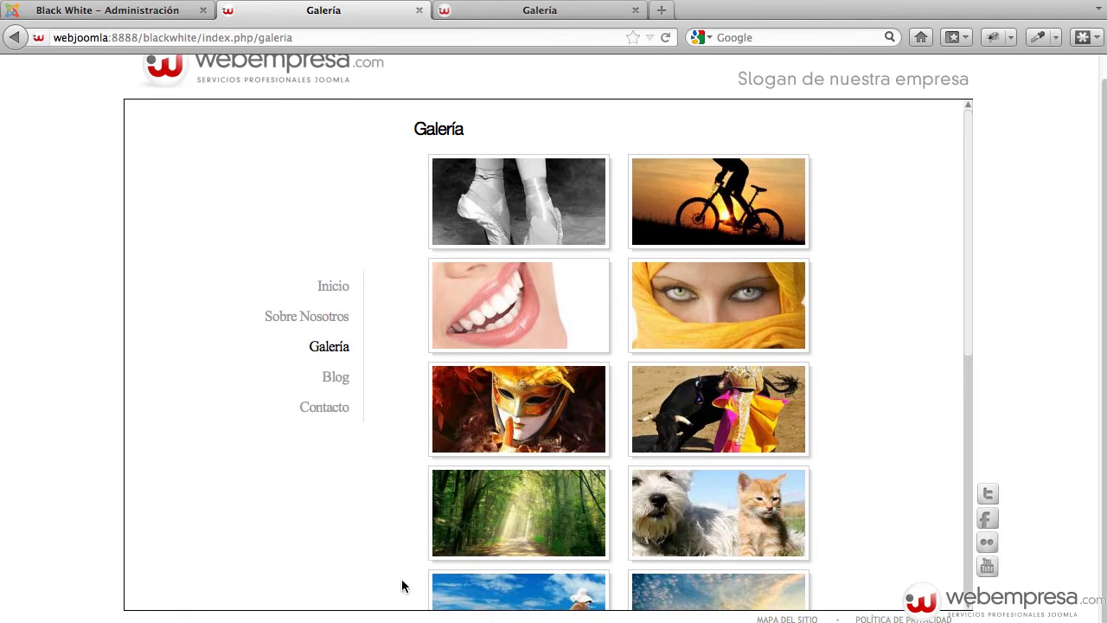
pyautogui.click(139, 11)
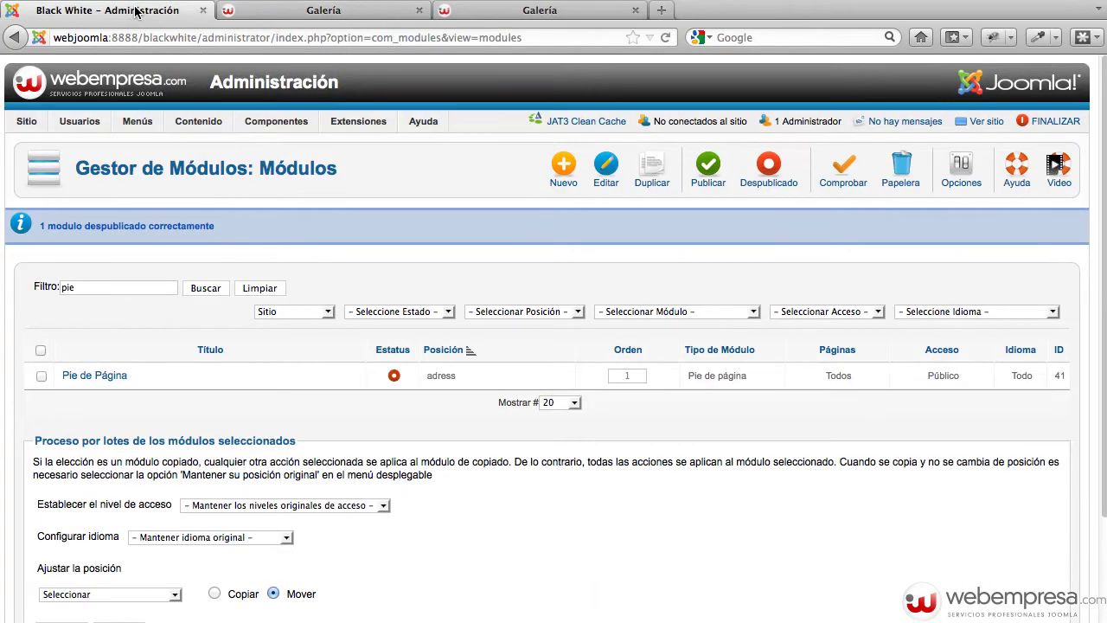
pyautogui.click(394, 377)
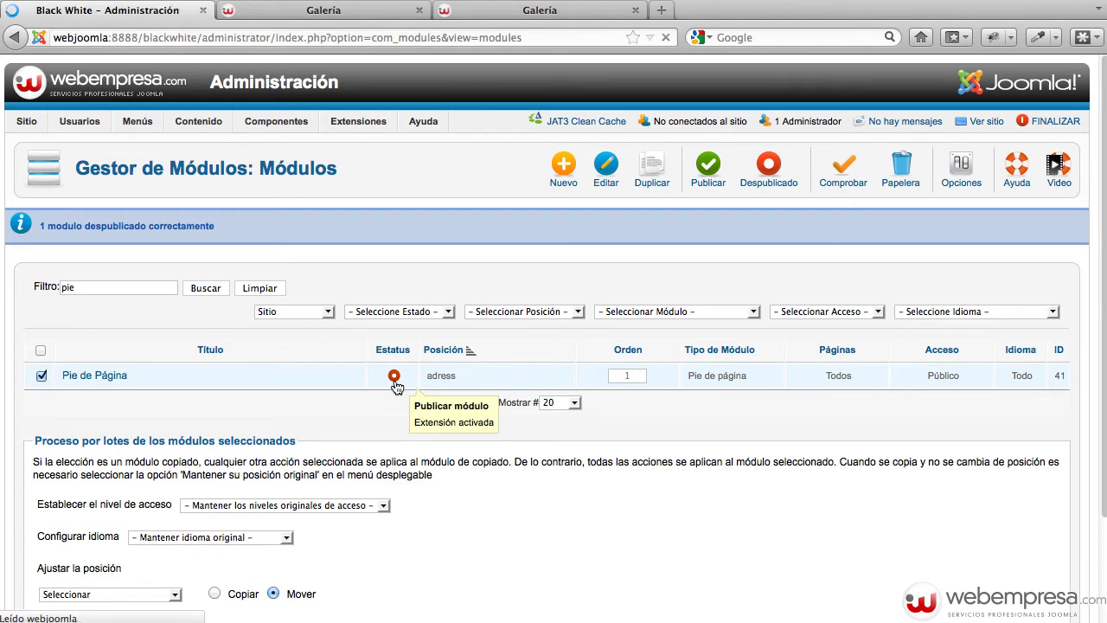
pyautogui.click(314, 11)
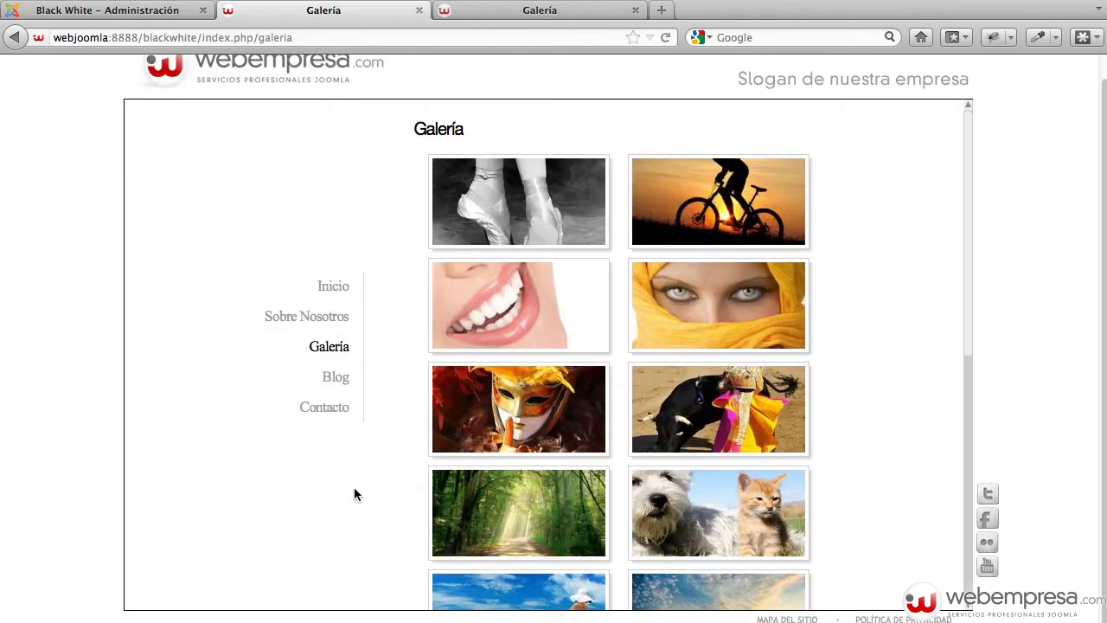
pyautogui.press('super+r')
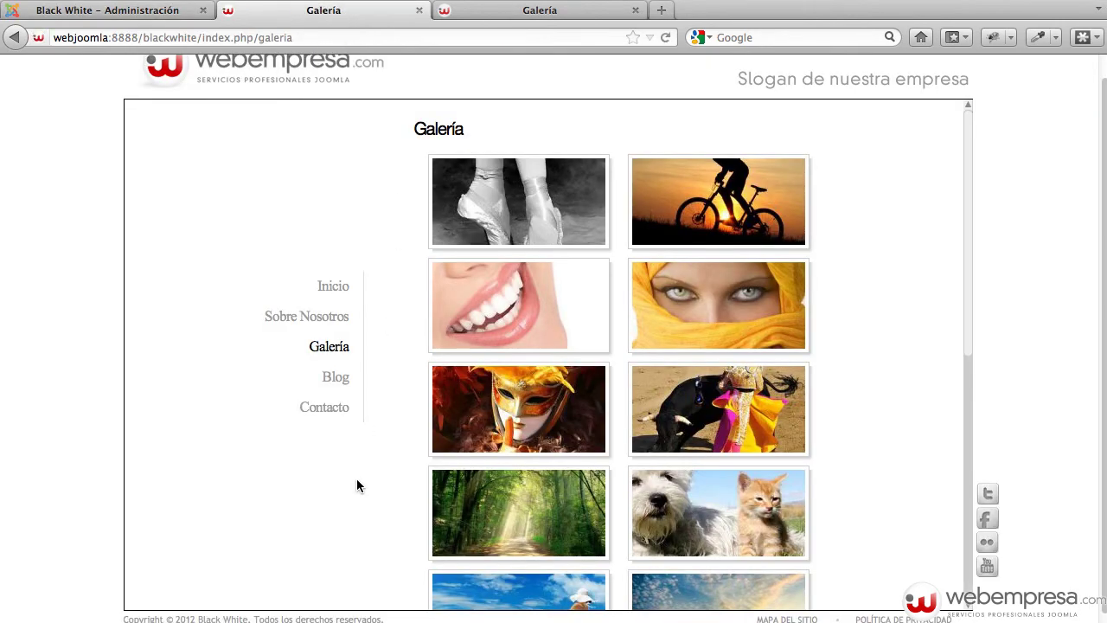
pyautogui.scroll(-1, 220, 573)
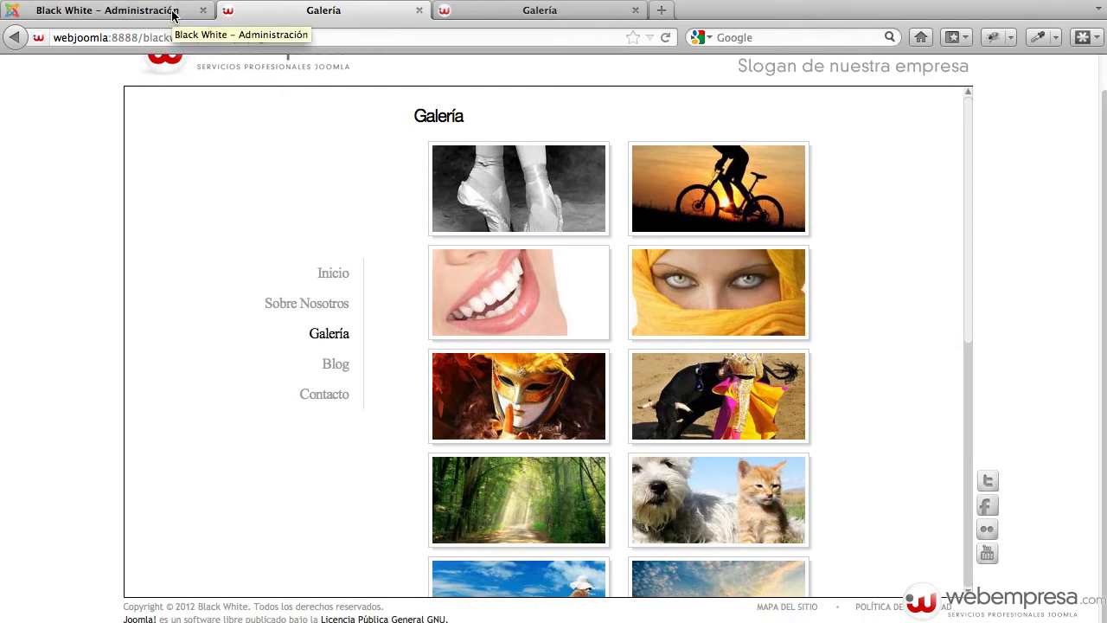
pyautogui.click(173, 14)
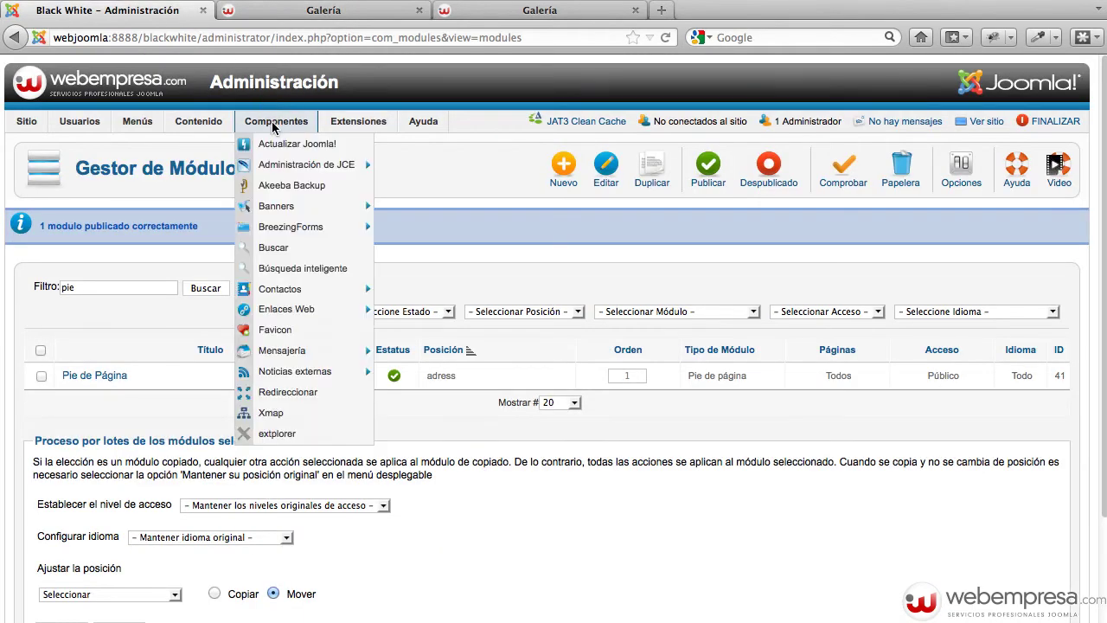
# Open eXtplorer from the Components menu and show the blackwhite folder's contents
pyautogui.moveTo(276, 121)
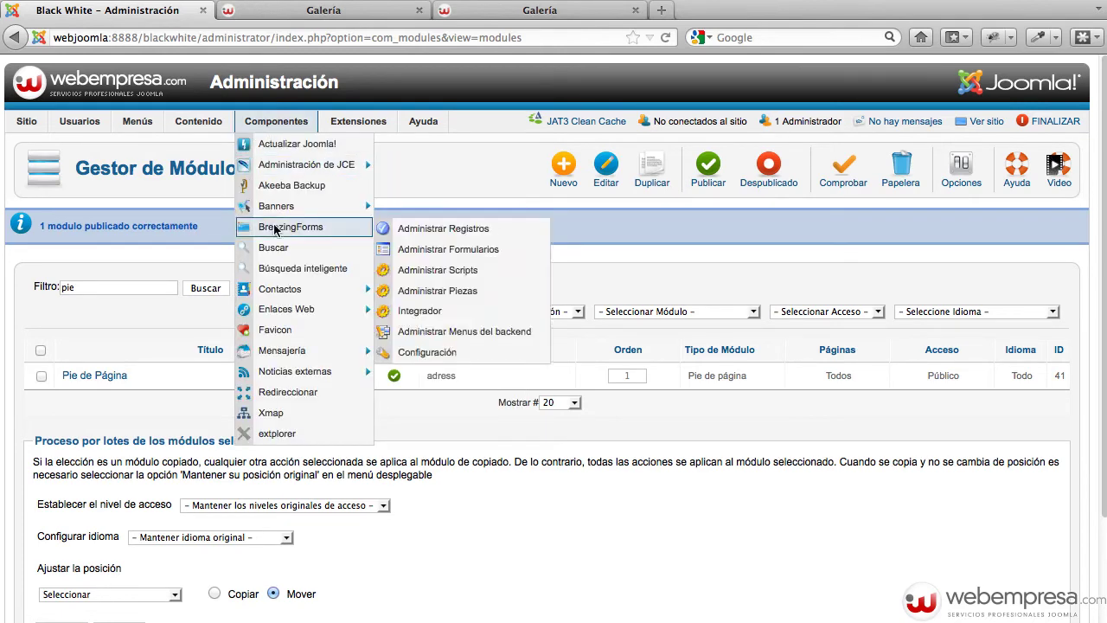
pyautogui.click(277, 433)
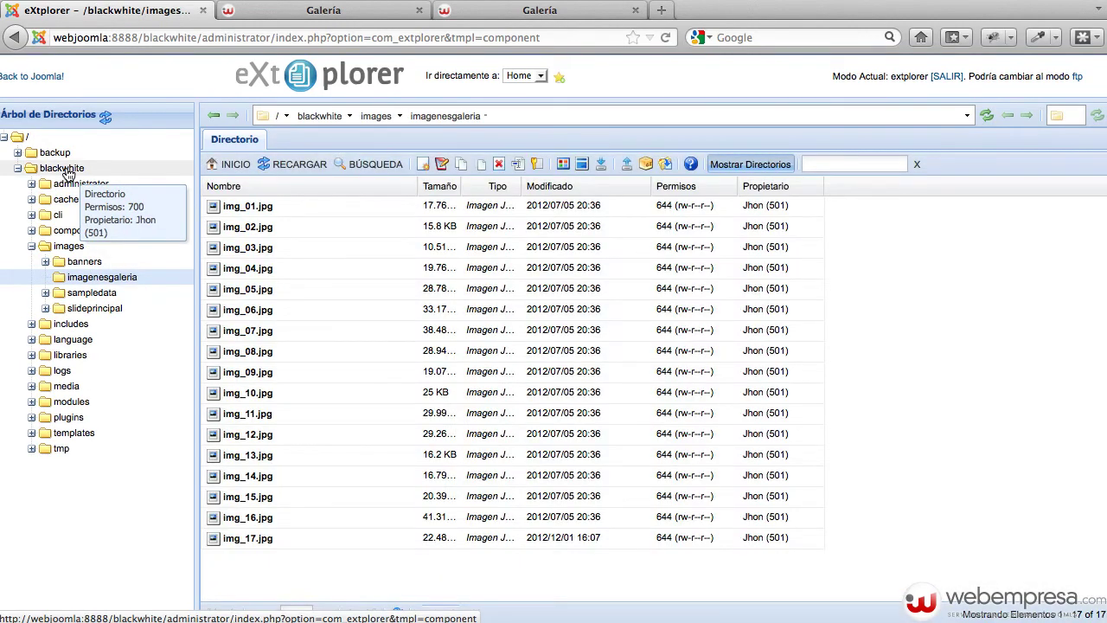
pyautogui.click(62, 168)
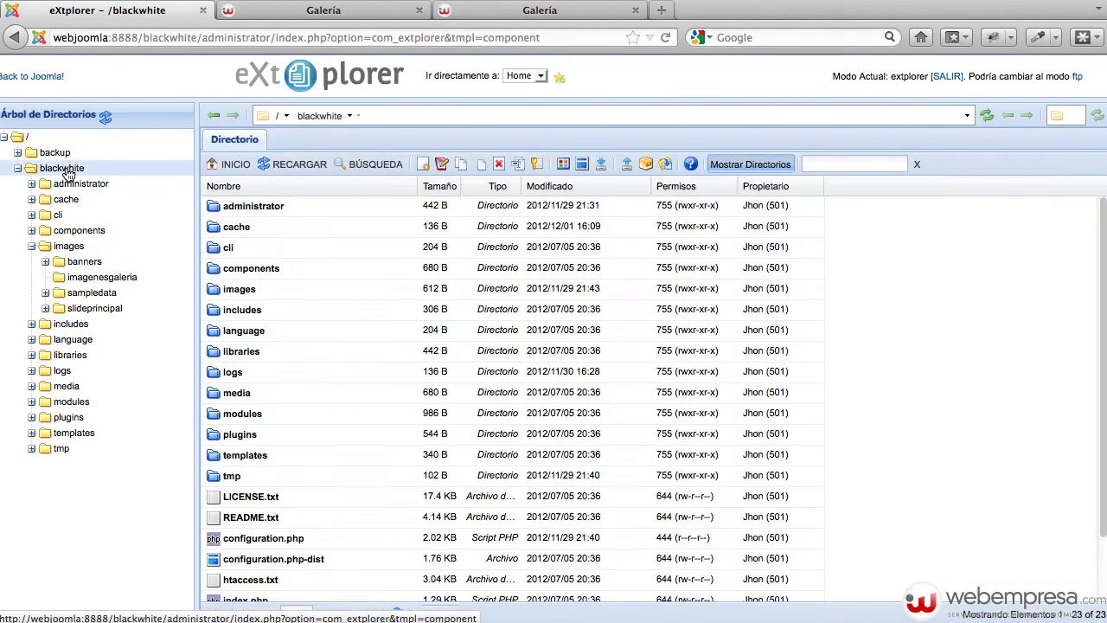